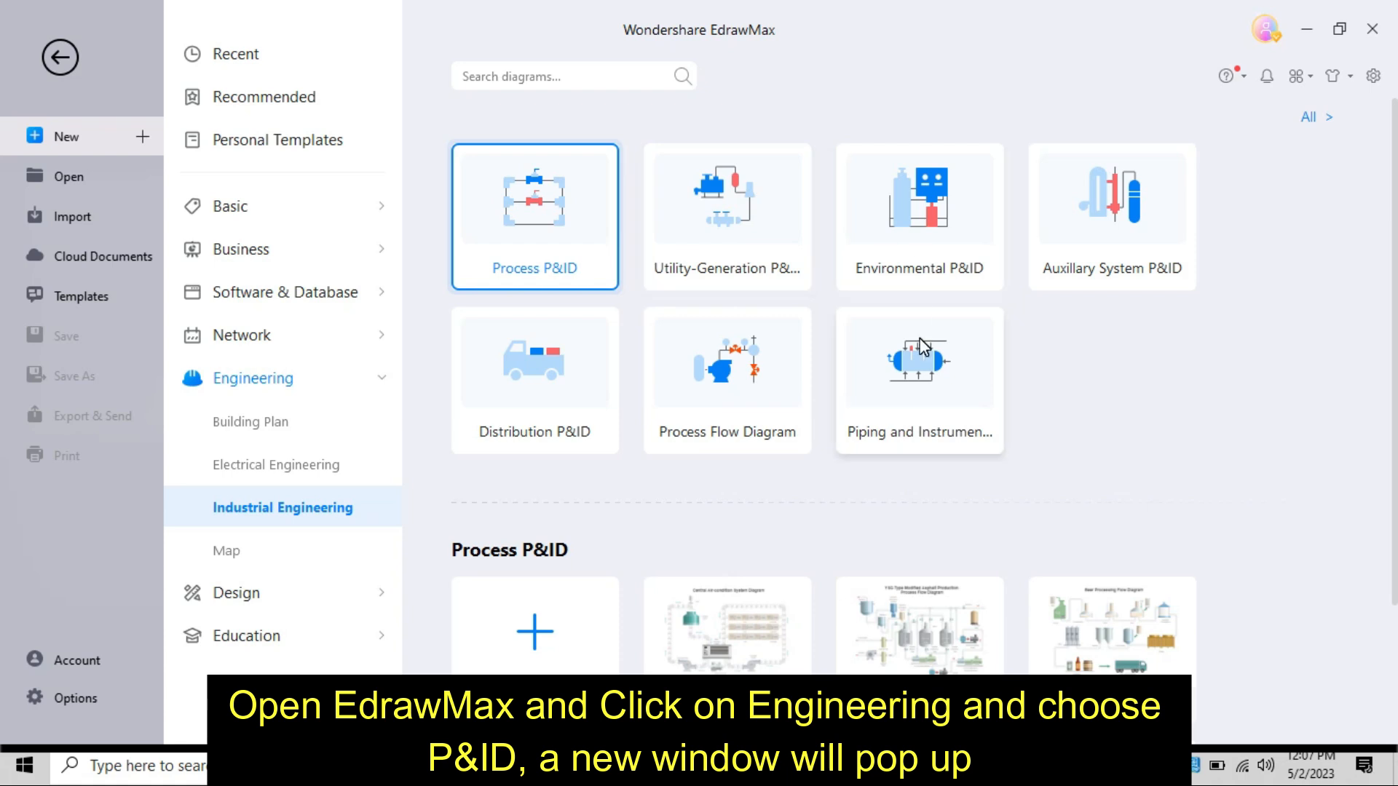
- Create a blank Process P&ID drawing
{"action": "scroll", "coordinate": [826, 420], "scroll_direction": "down", "scroll_amount": 2}
{"action": "left_click", "coordinate": [579, 495]}
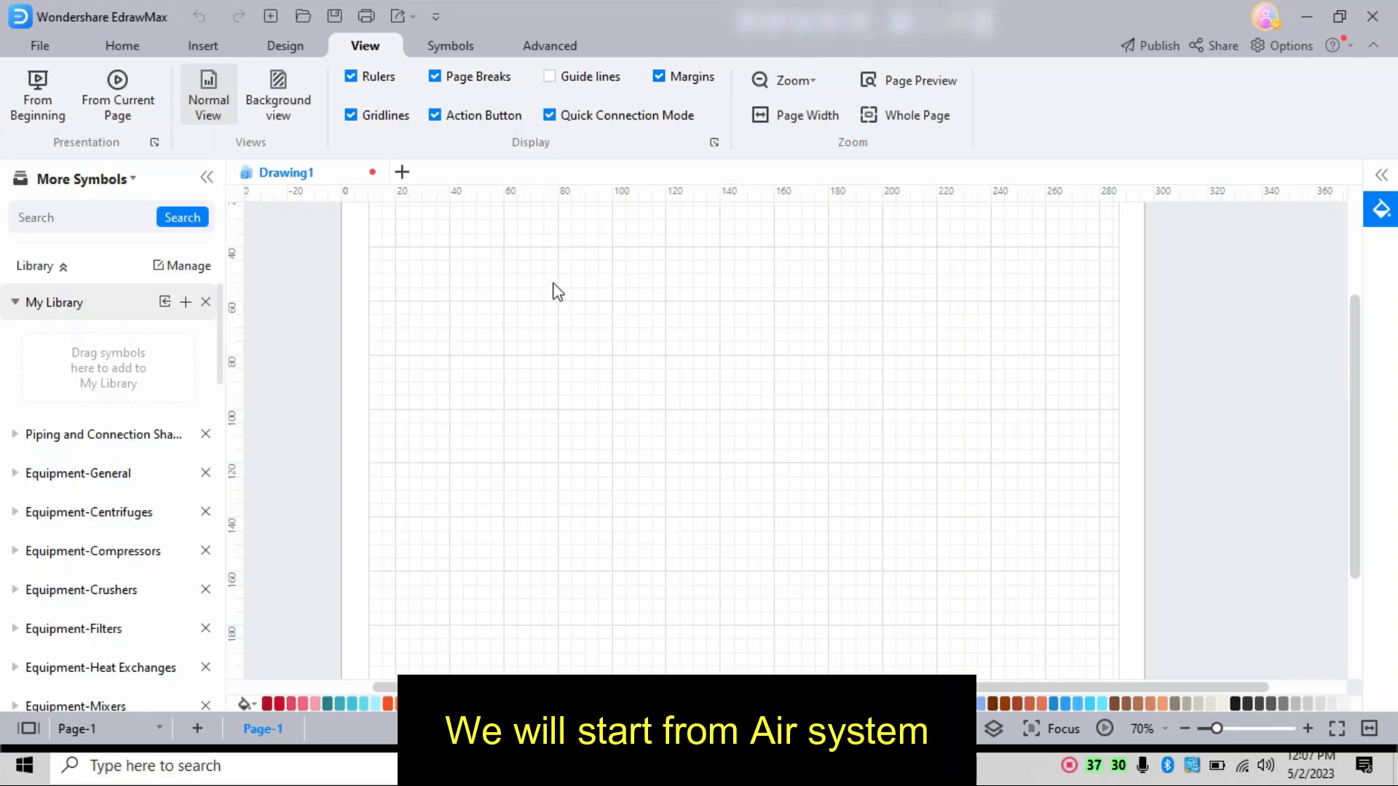
{"action": "left_click", "coordinate": [102, 51]}
{"action": "scroll", "coordinate": [586, 311], "scroll_direction": "down", "scroll_amount": 3}
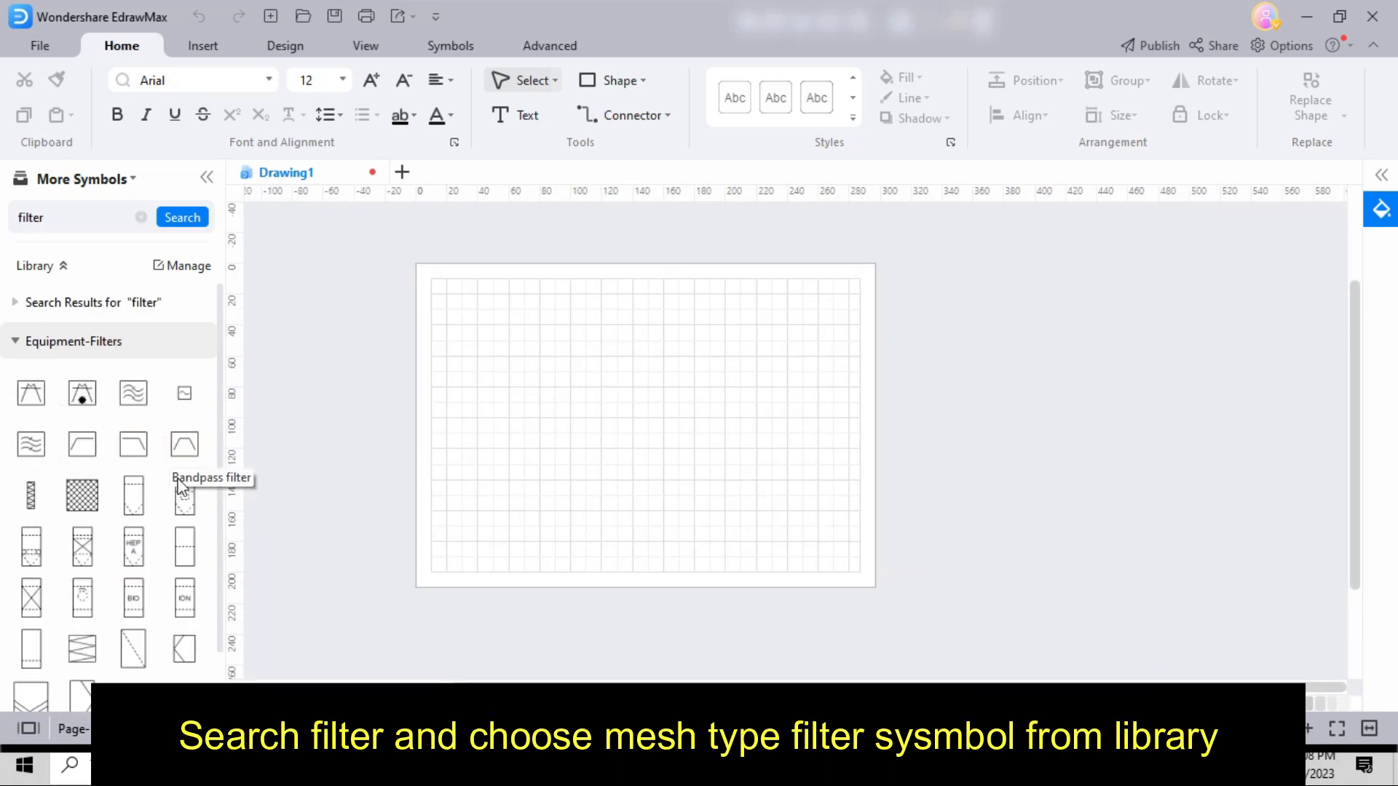
- Search the symbol library for "filter", place the mesh-type filter on the page and rotate it -45° into a diamond
{"action": "scroll", "coordinate": [181, 480], "scroll_direction": "down", "scroll_amount": 1}
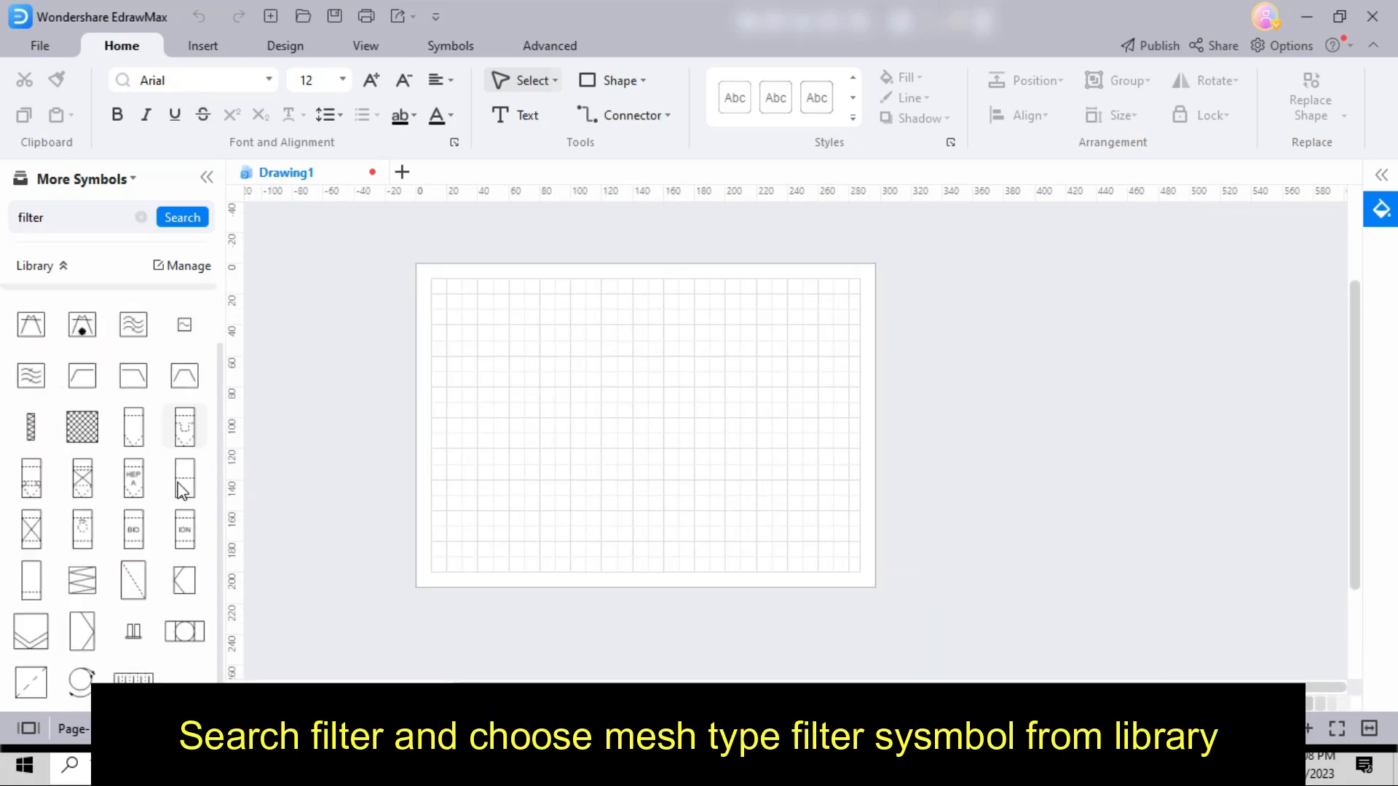
{"action": "left_click_drag", "start_coordinate": [31, 682], "coordinate": [805, 349]}
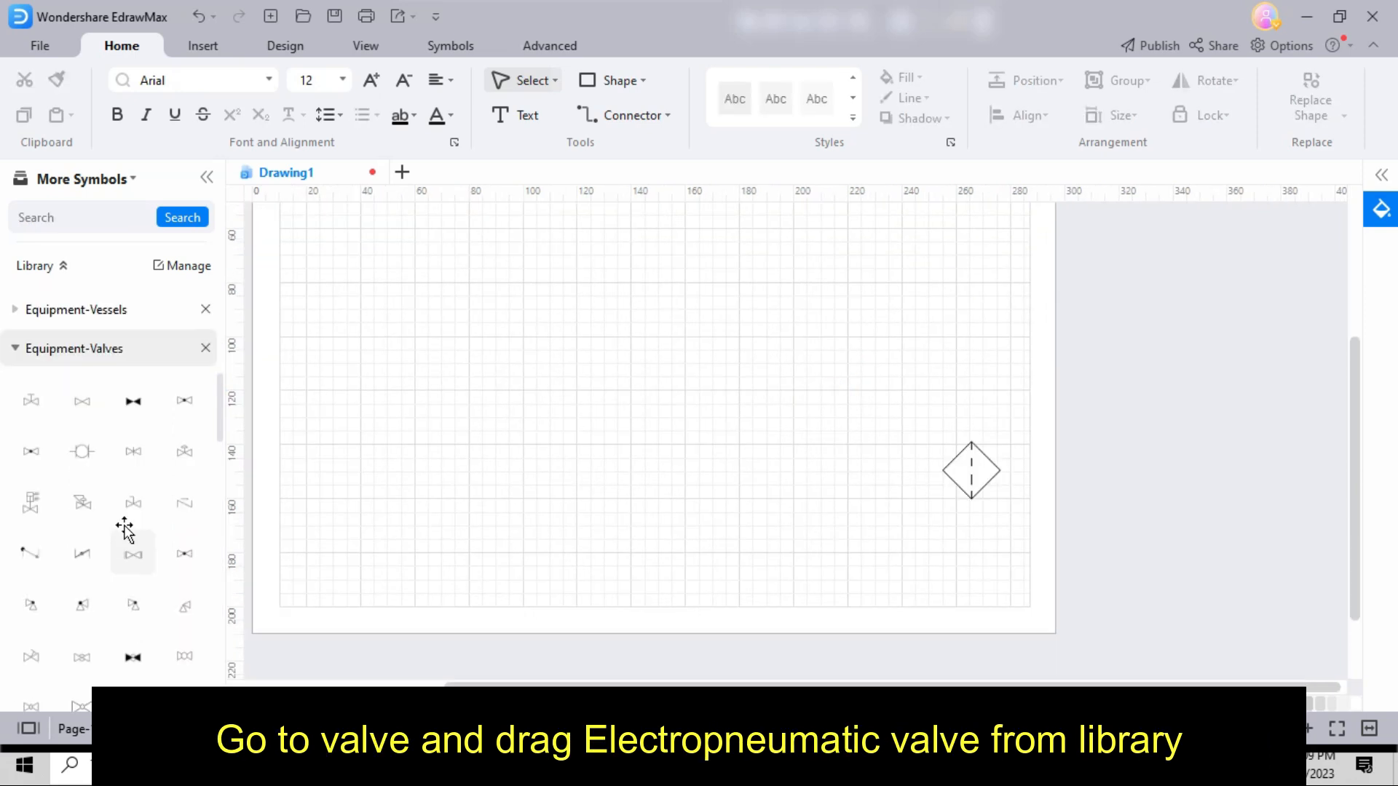
- Place an electropneumatic valve from the Equipment-Valves library below the filter and draw a circle at its actuator's outlet lines
{"action": "scroll", "coordinate": [80, 444], "scroll_direction": "down", "scroll_amount": 1}
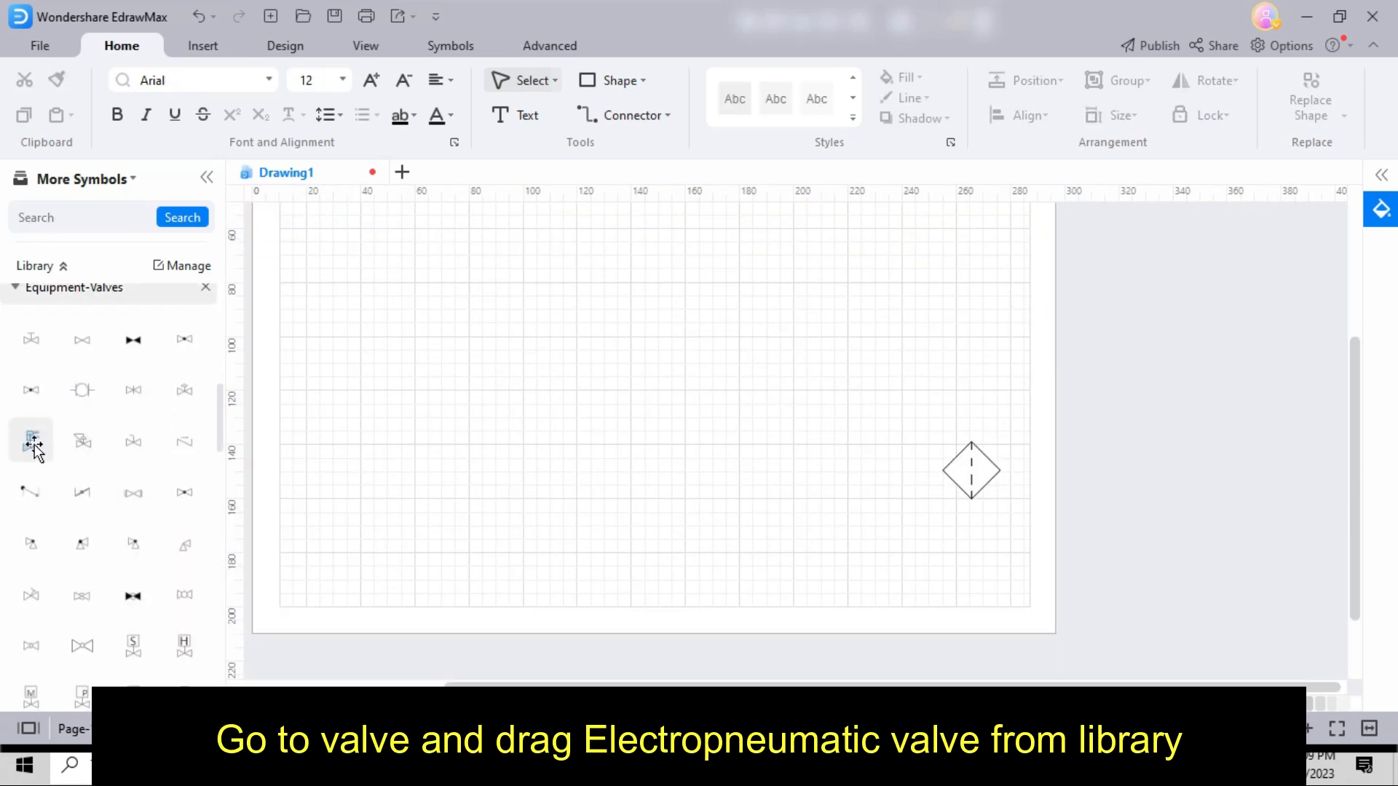
{"action": "left_click_drag", "start_coordinate": [32, 444], "coordinate": [805, 477]}
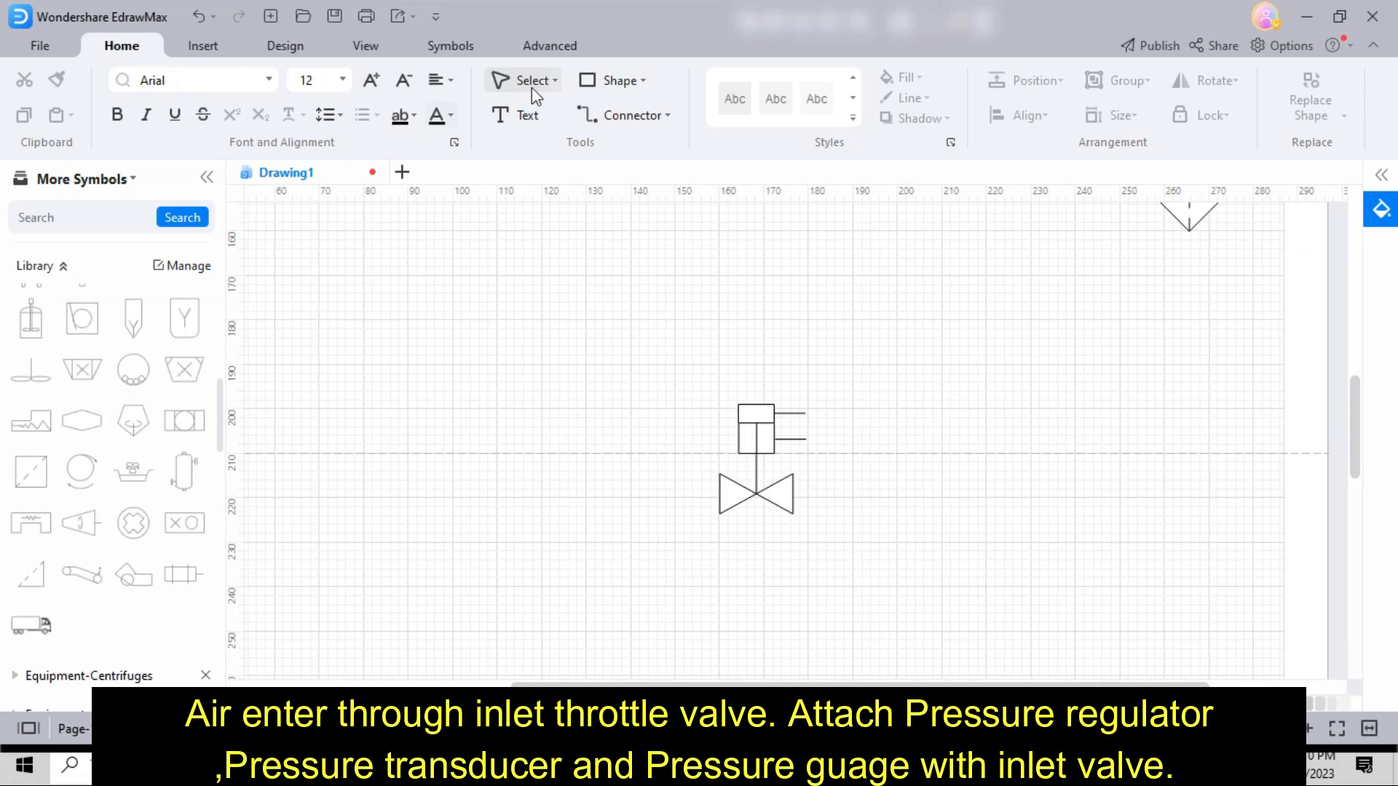
{"action": "left_click", "coordinate": [644, 82]}
{"action": "left_click", "coordinate": [643, 145]}
{"action": "left_click_drag", "start_coordinate": [855, 453], "coordinate": [856, 454]}
- Add a vertical line from the Piping and Connection library above the actuator's circle and mark it with a double slash
{"action": "scroll", "coordinate": [84, 409], "scroll_direction": "up", "scroll_amount": 5}
{"action": "left_click", "coordinate": [85, 411]}
{"action": "left_click_drag", "start_coordinate": [87, 462], "coordinate": [826, 357]}
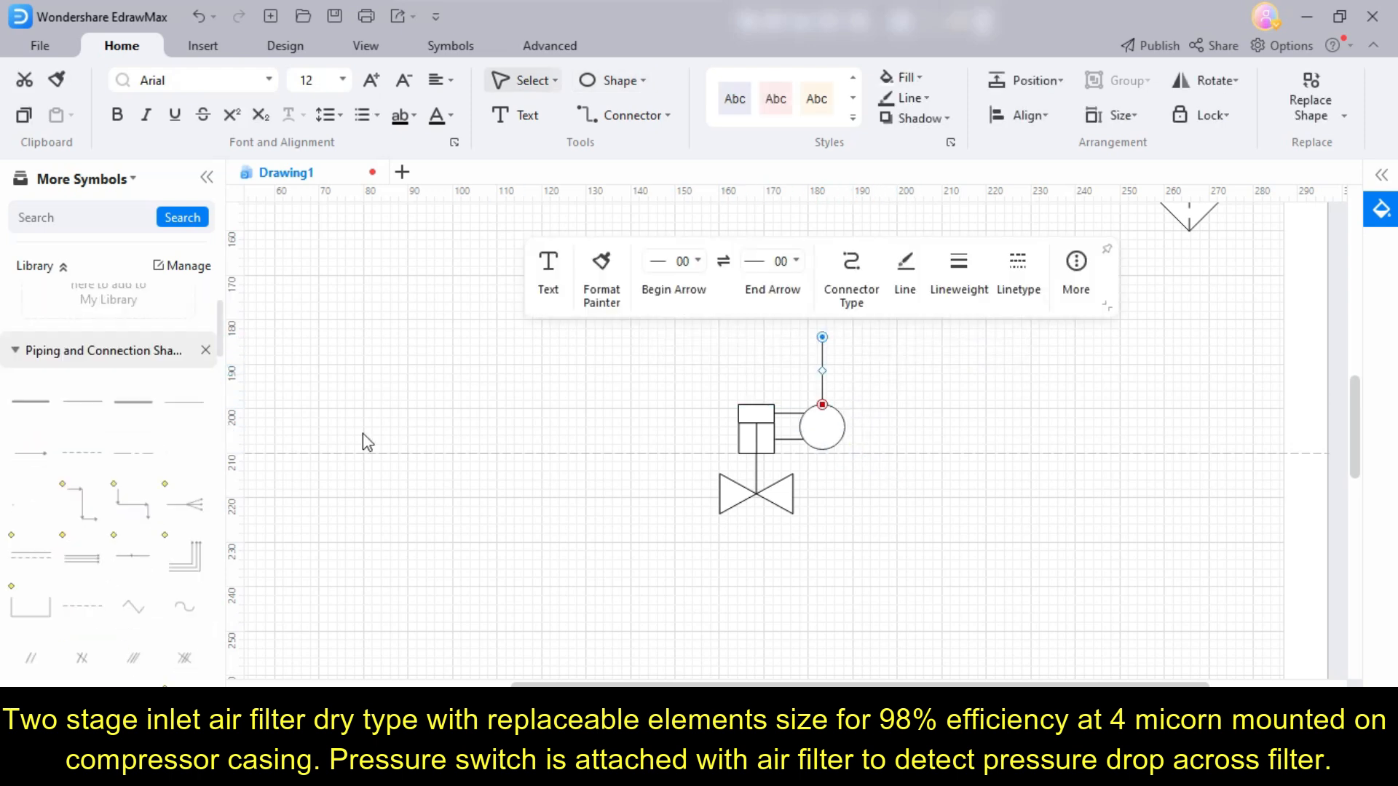
{"action": "scroll", "coordinate": [136, 495], "scroll_direction": "down", "scroll_amount": 2}
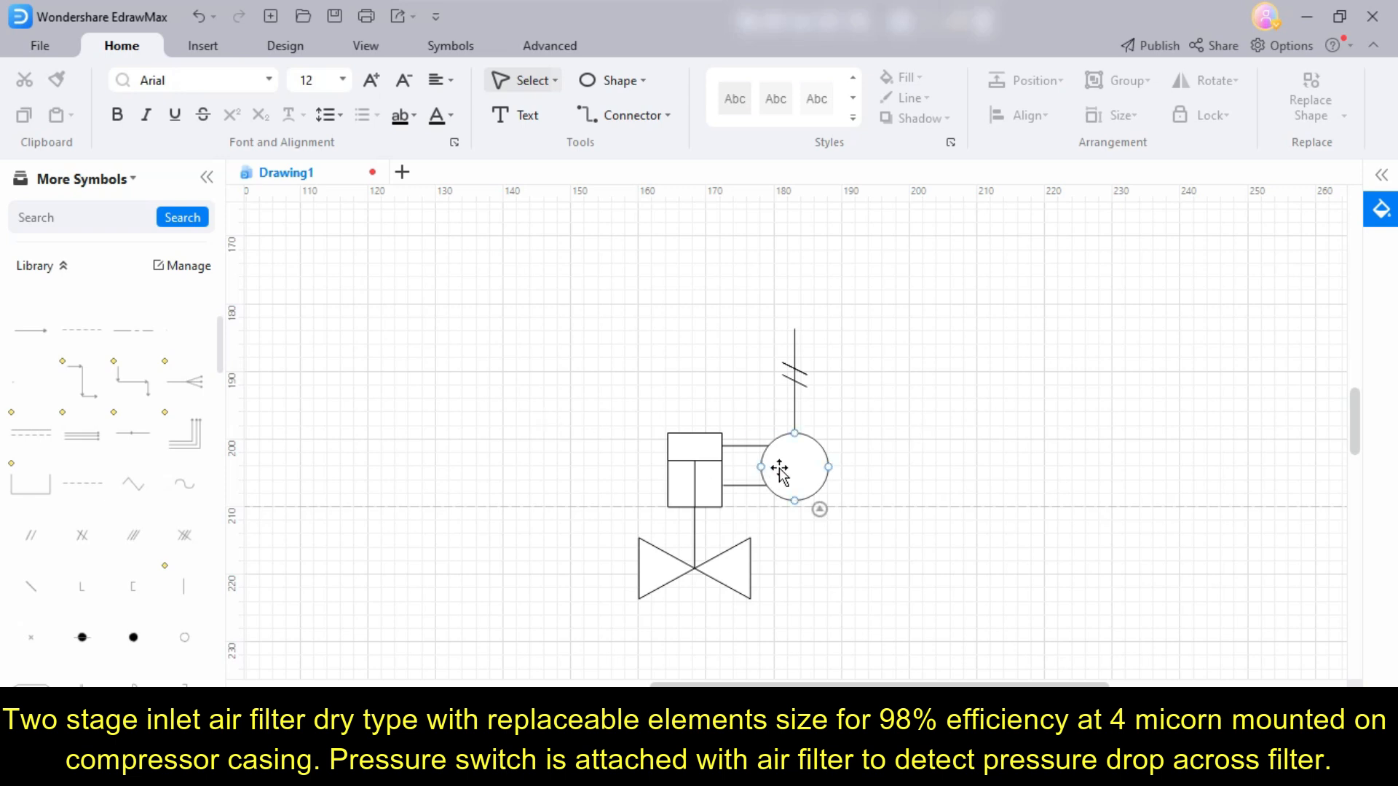
- Copy the circle beside the valve actuator and place the copy at the upper end of the double-slashed line
{"action": "left_click", "coordinate": [774, 471]}
{"action": "key", "text": "ctrl+c"}
{"action": "key", "text": "ctrl+v"}
{"action": "left_click_drag", "start_coordinate": [875, 547], "coordinate": [780, 283]}
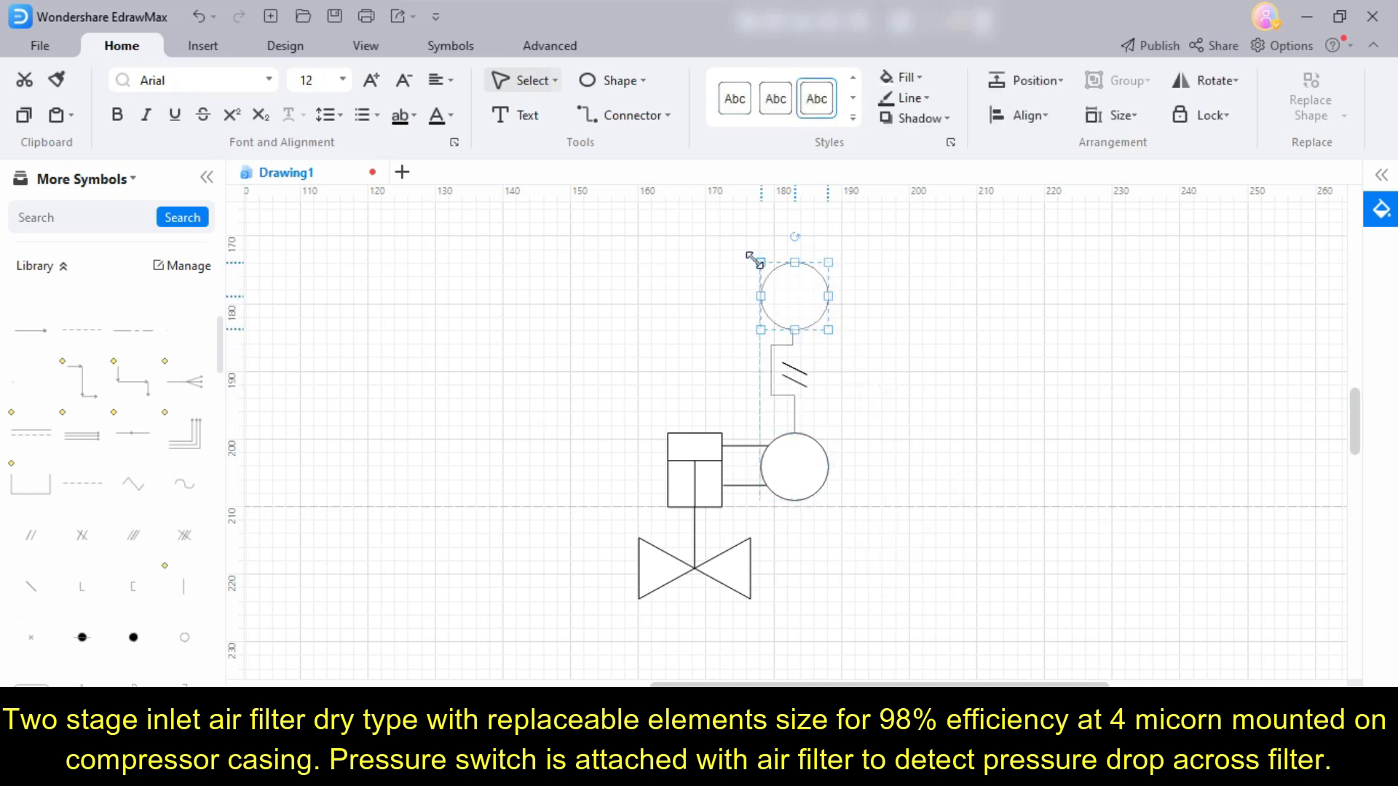
{"action": "left_click", "coordinate": [880, 333]}
- Copy the upper instrument circle to the left end of the horizontal line and add another copy above that line
{"action": "scroll", "coordinate": [880, 435], "scroll_direction": "up", "scroll_amount": 2}
{"action": "left_click", "coordinate": [786, 446]}
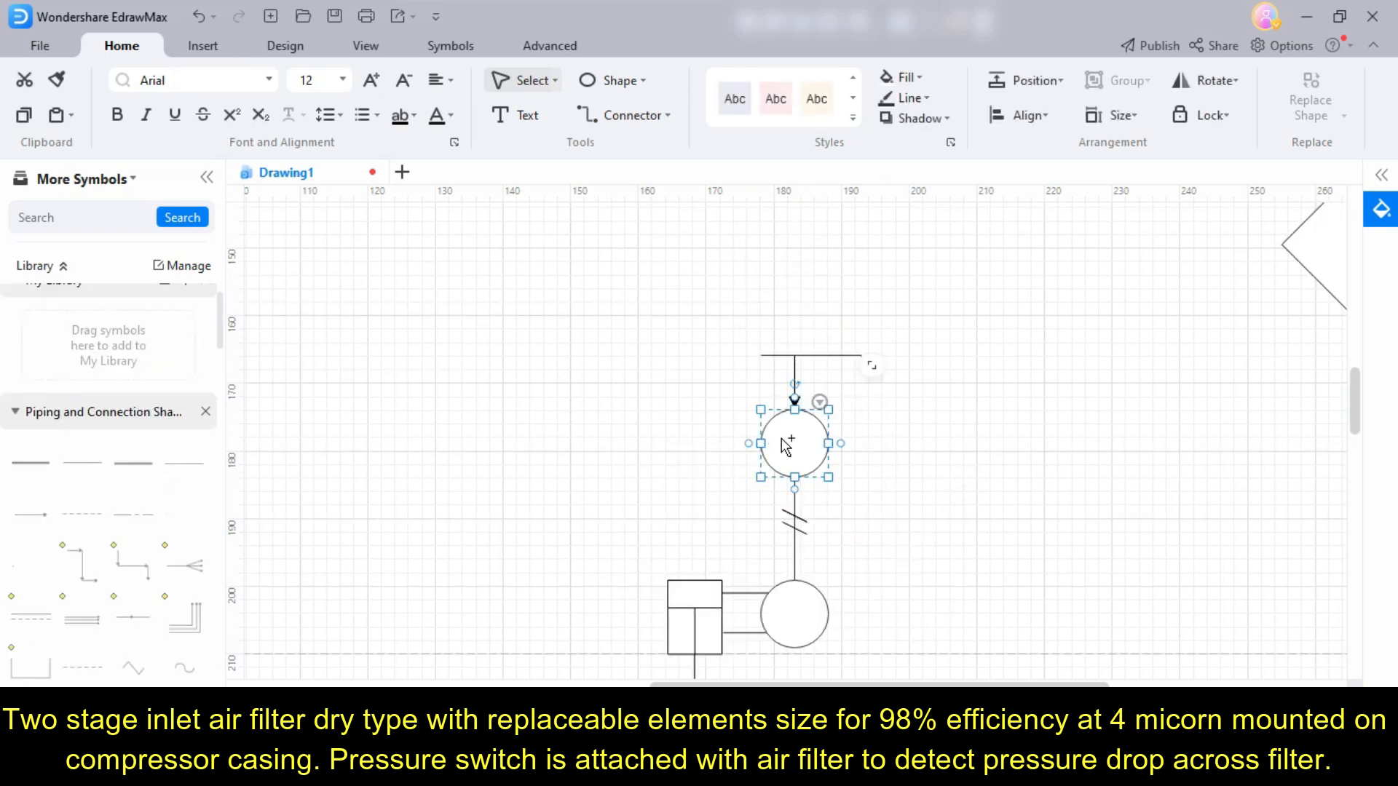
{"action": "key", "text": "ctrl+c"}
{"action": "key", "text": "ctrl+v"}
{"action": "left_click_drag", "start_coordinate": [892, 533], "coordinate": [725, 357]}
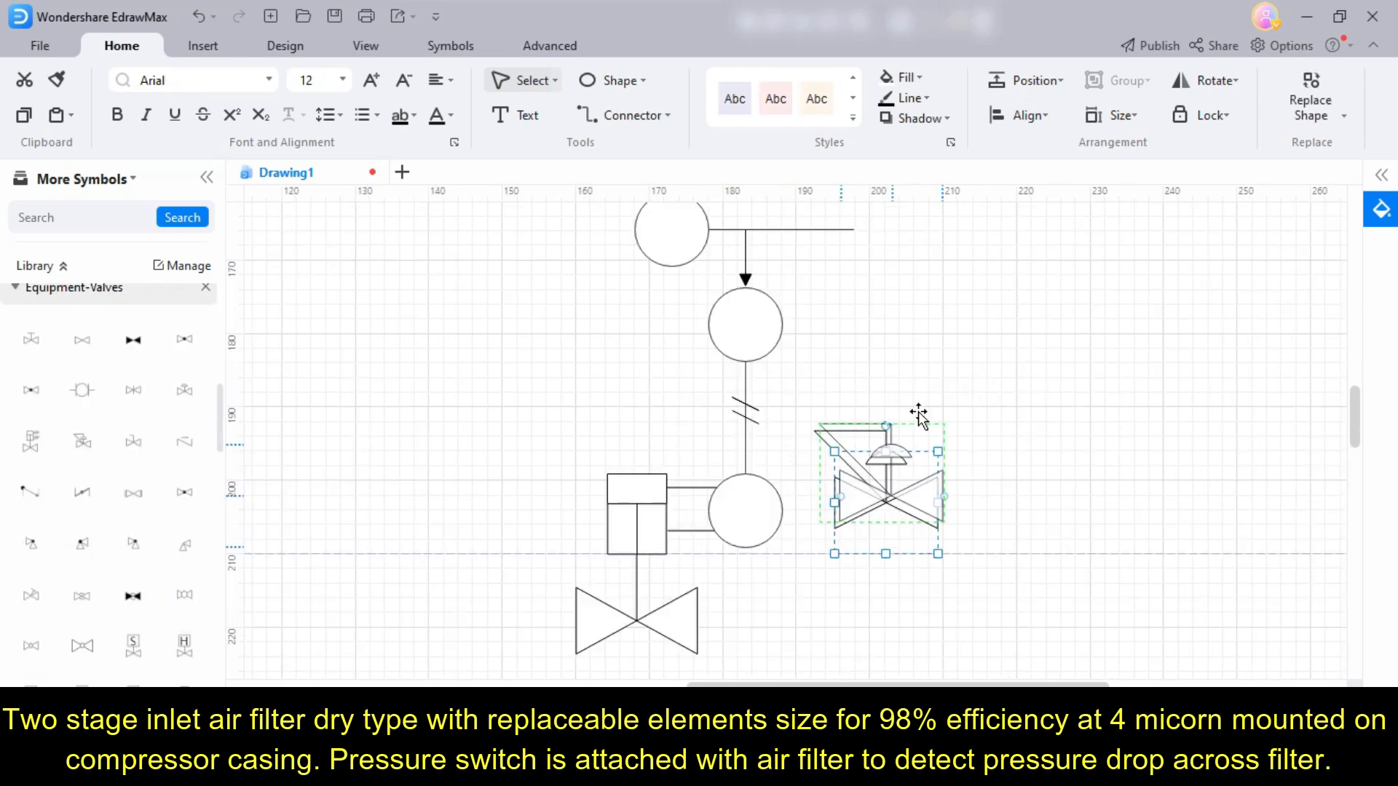
{"action": "left_click_drag", "start_coordinate": [920, 415], "coordinate": [939, 178]}
- Run a dashed instrument line from the filter to the inlet valve and shift its vertical segment toward the valve
{"action": "scroll", "coordinate": [973, 422], "scroll_direction": "up", "scroll_amount": 1}
{"action": "left_click", "coordinate": [905, 478]}
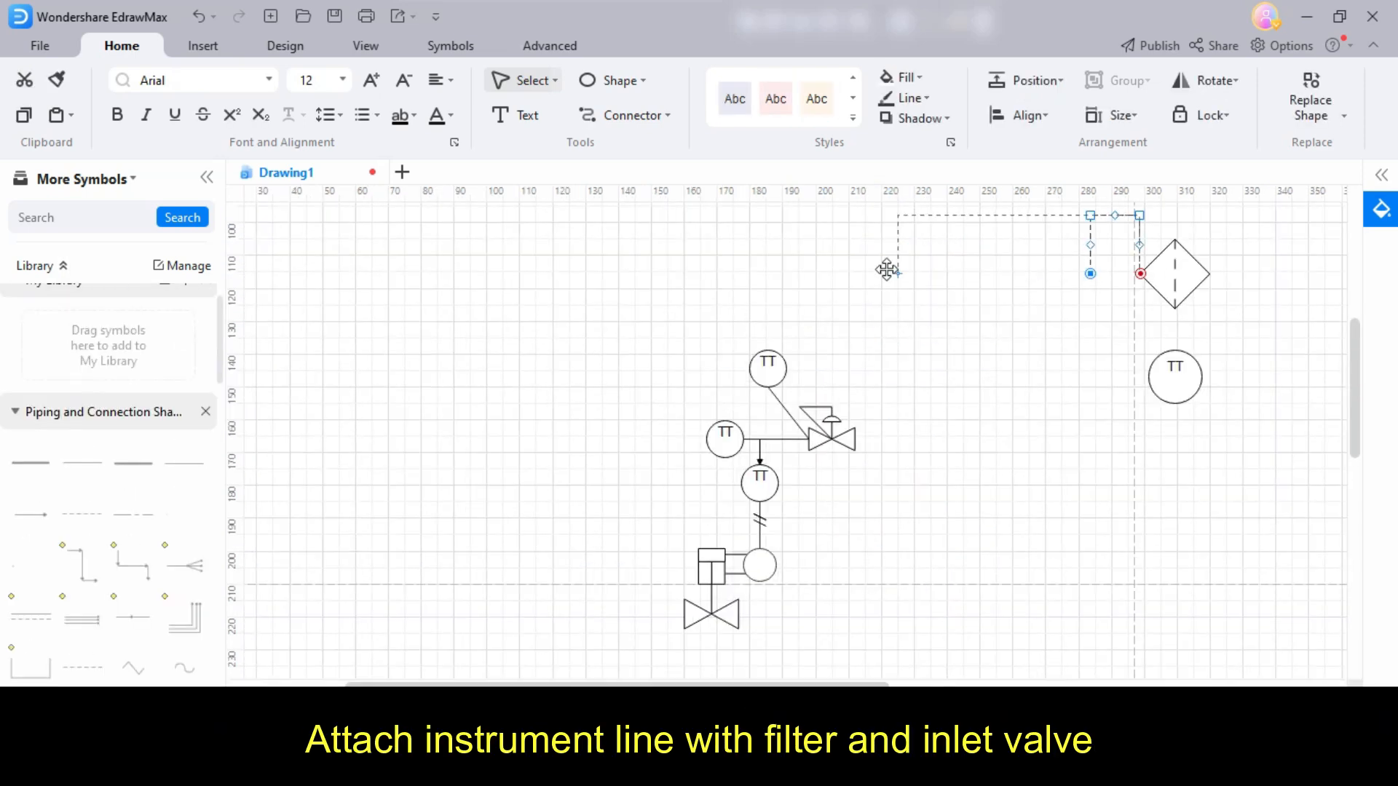
{"action": "left_click_drag", "start_coordinate": [890, 527], "coordinate": [741, 613]}
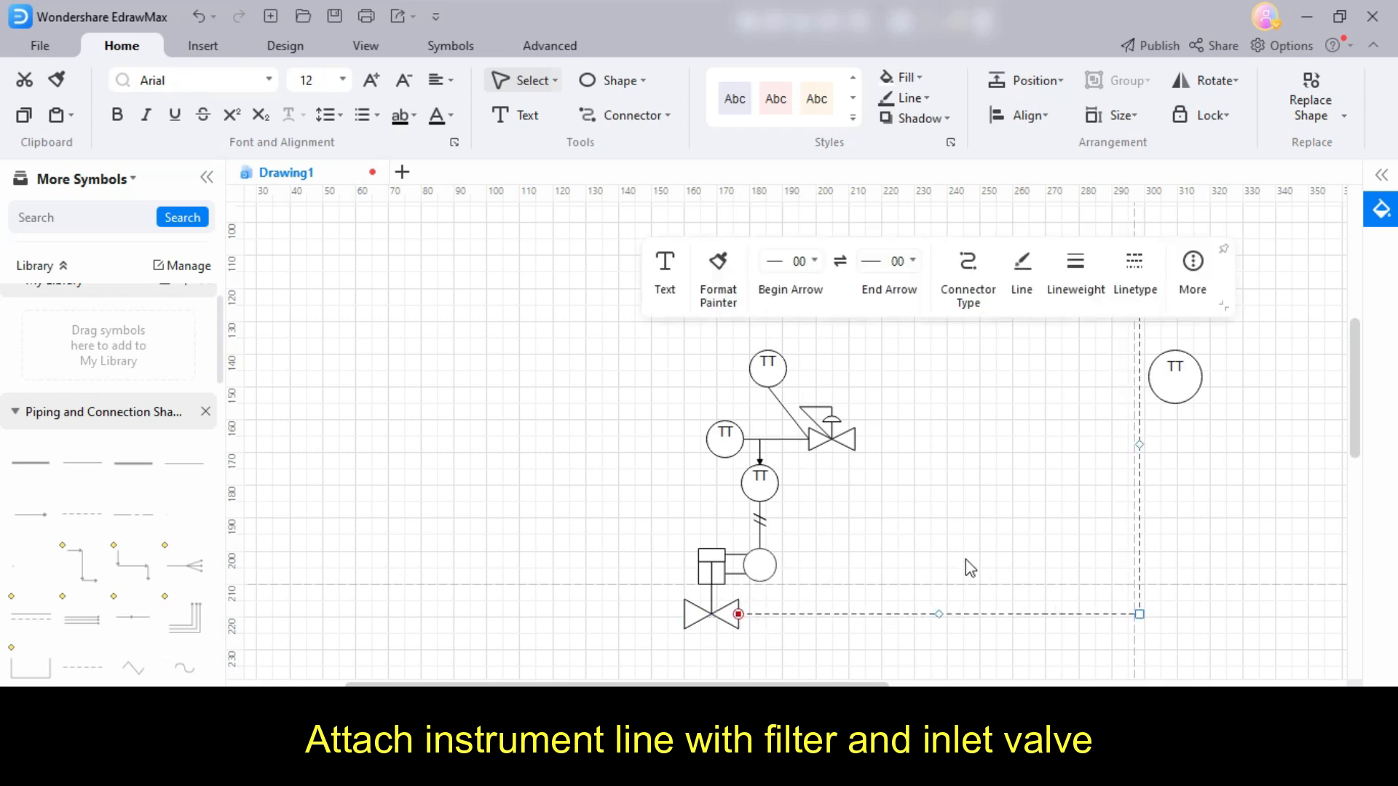
{"action": "left_click", "coordinate": [1186, 477]}
{"action": "left_click", "coordinate": [1140, 446]}
{"action": "left_click_drag", "start_coordinate": [1129, 445], "coordinate": [930, 444]}
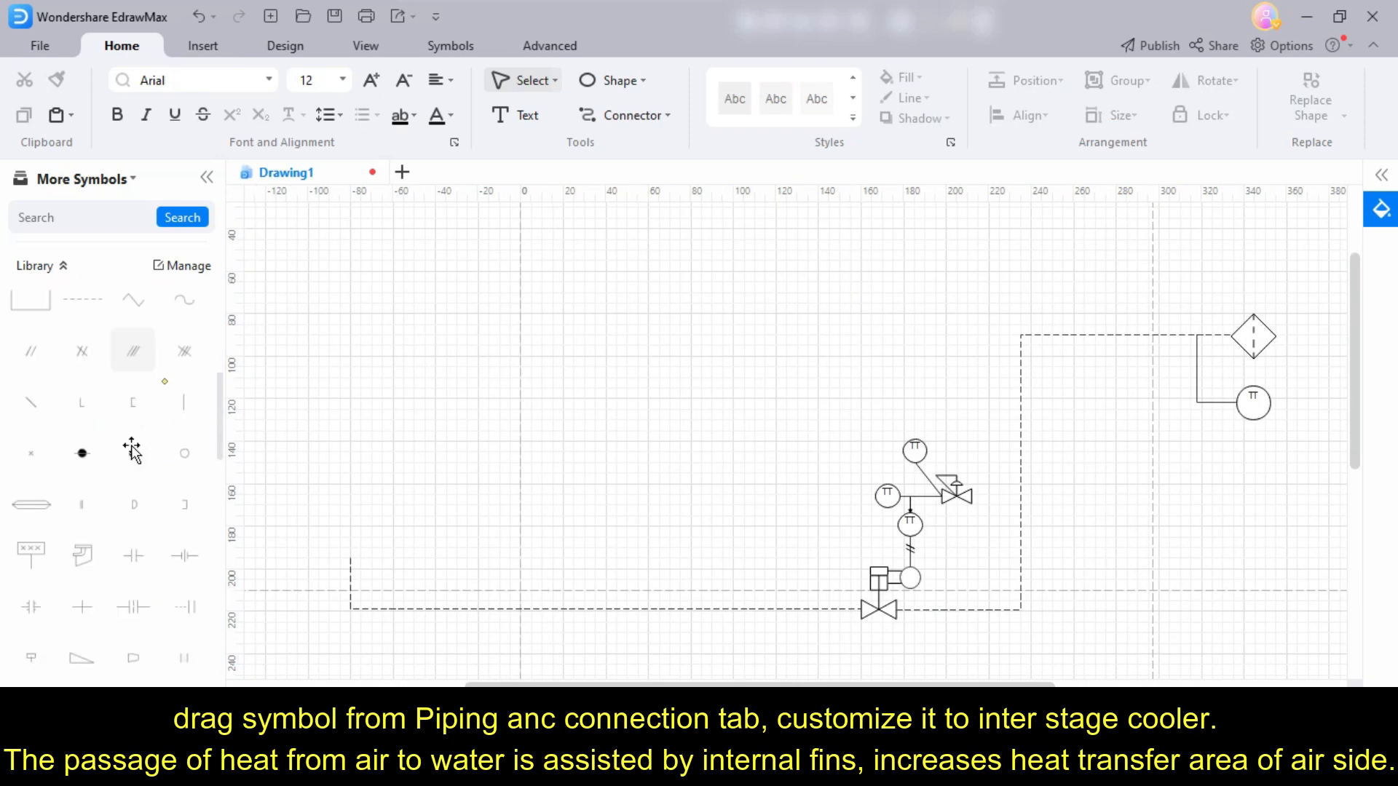
- Place the tapered stage symbol above the open end of the dashed inlet line and rotate it 180°
{"action": "left_click_drag", "start_coordinate": [182, 512], "coordinate": [381, 474]}
{"action": "scroll", "coordinate": [436, 474], "scroll_direction": "up", "scroll_amount": 2}
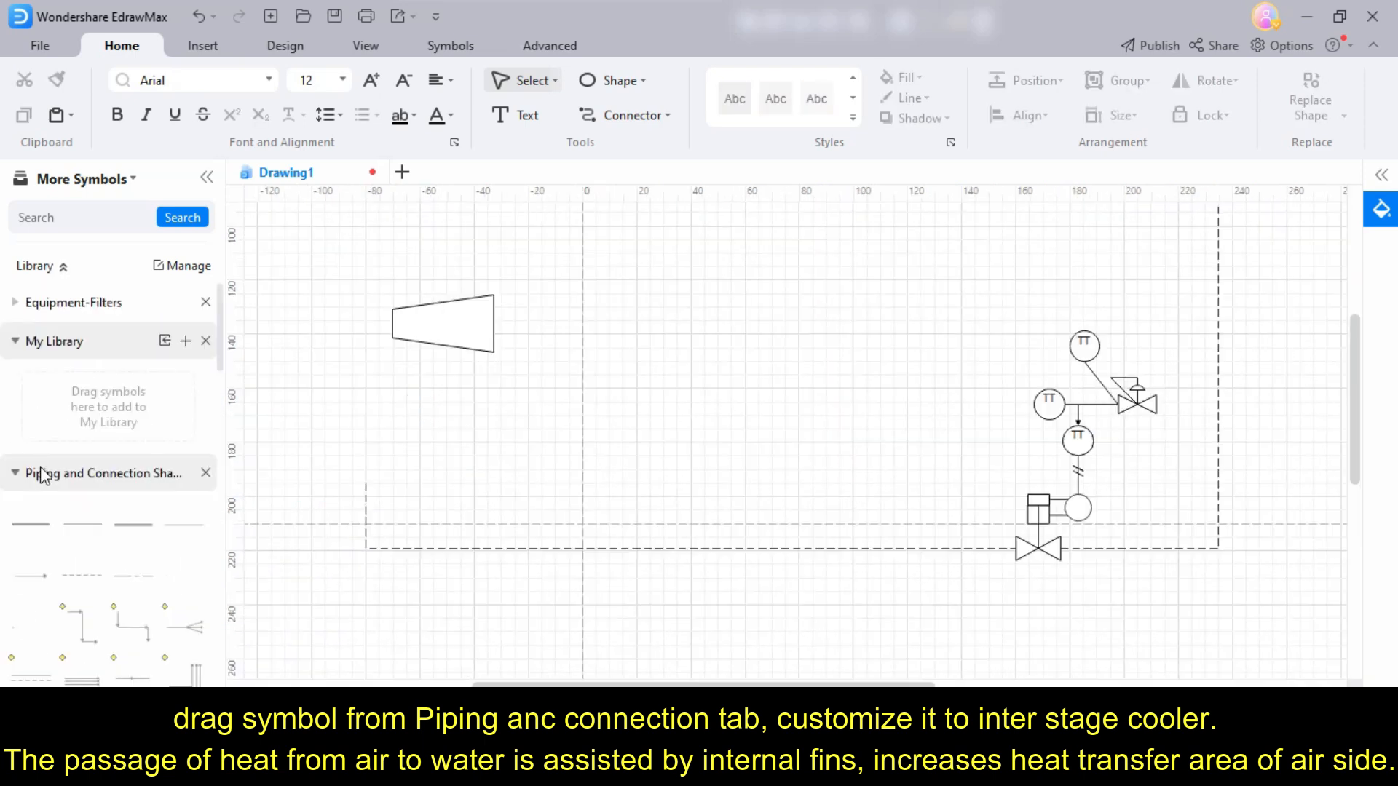
{"action": "left_click", "coordinate": [44, 475]}
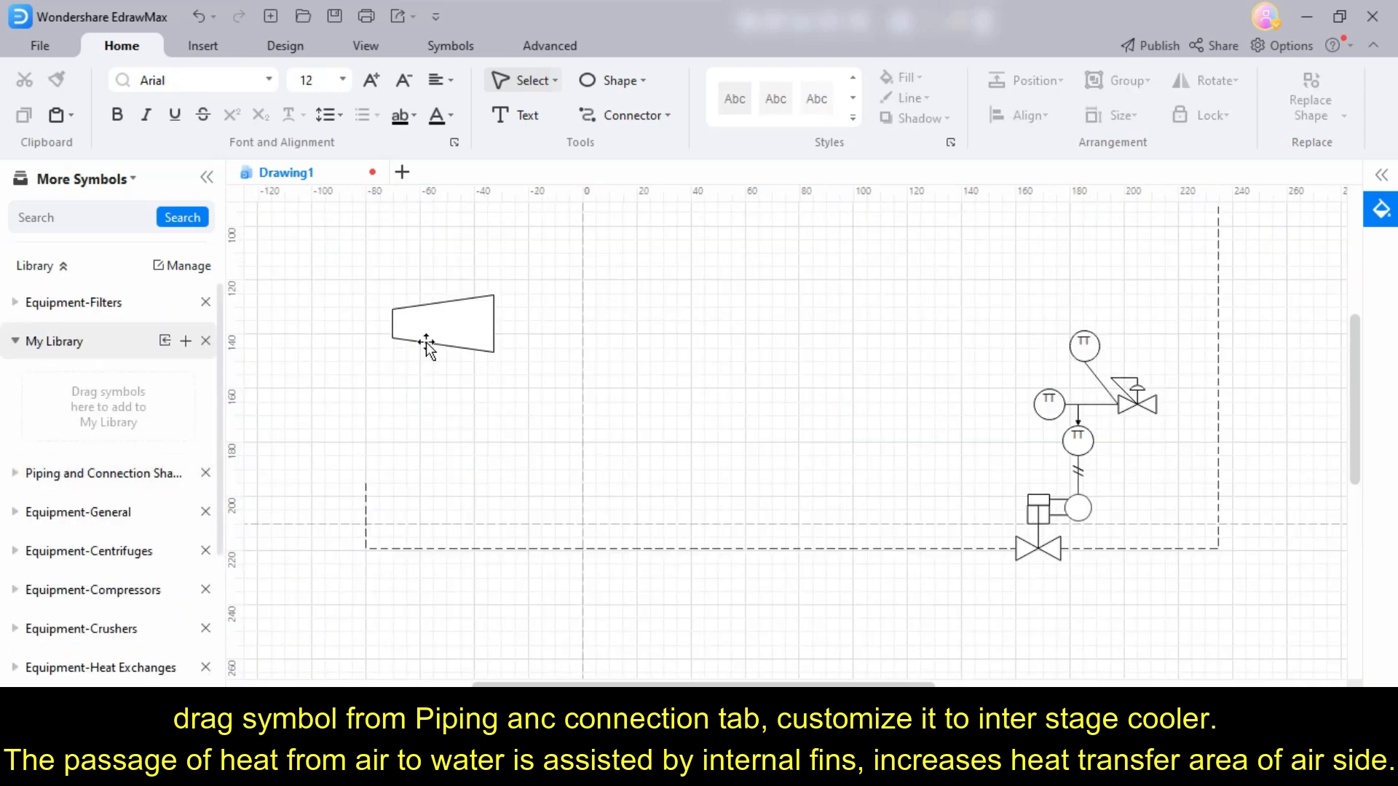
{"action": "left_click", "coordinate": [430, 338]}
{"action": "left_click_drag", "start_coordinate": [442, 280], "coordinate": [455, 377]}
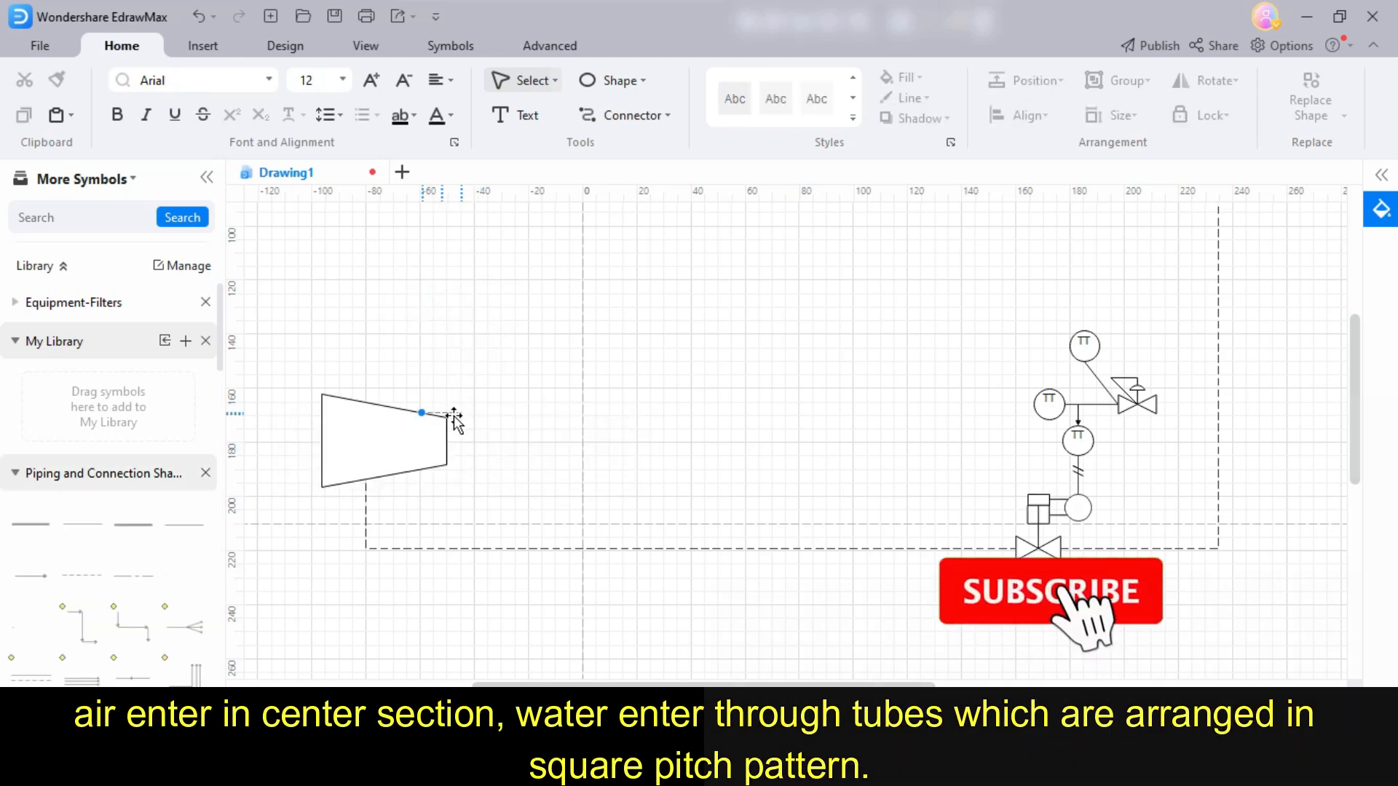
- Connect the tapered stage to the round cooler symbol with a dashed line and attach a dashed line to the cooler's outlet
{"action": "mouse_move", "coordinate": [455, 421]}
{"action": "left_mouse_down"}
{"action": "mouse_move", "coordinate": [427, 305]}
{"action": "mouse_move", "coordinate": [478, 281]}
{"action": "mouse_move", "coordinate": [538, 294]}
{"action": "left_mouse_up"}
{"action": "left_click", "coordinate": [536, 387]}
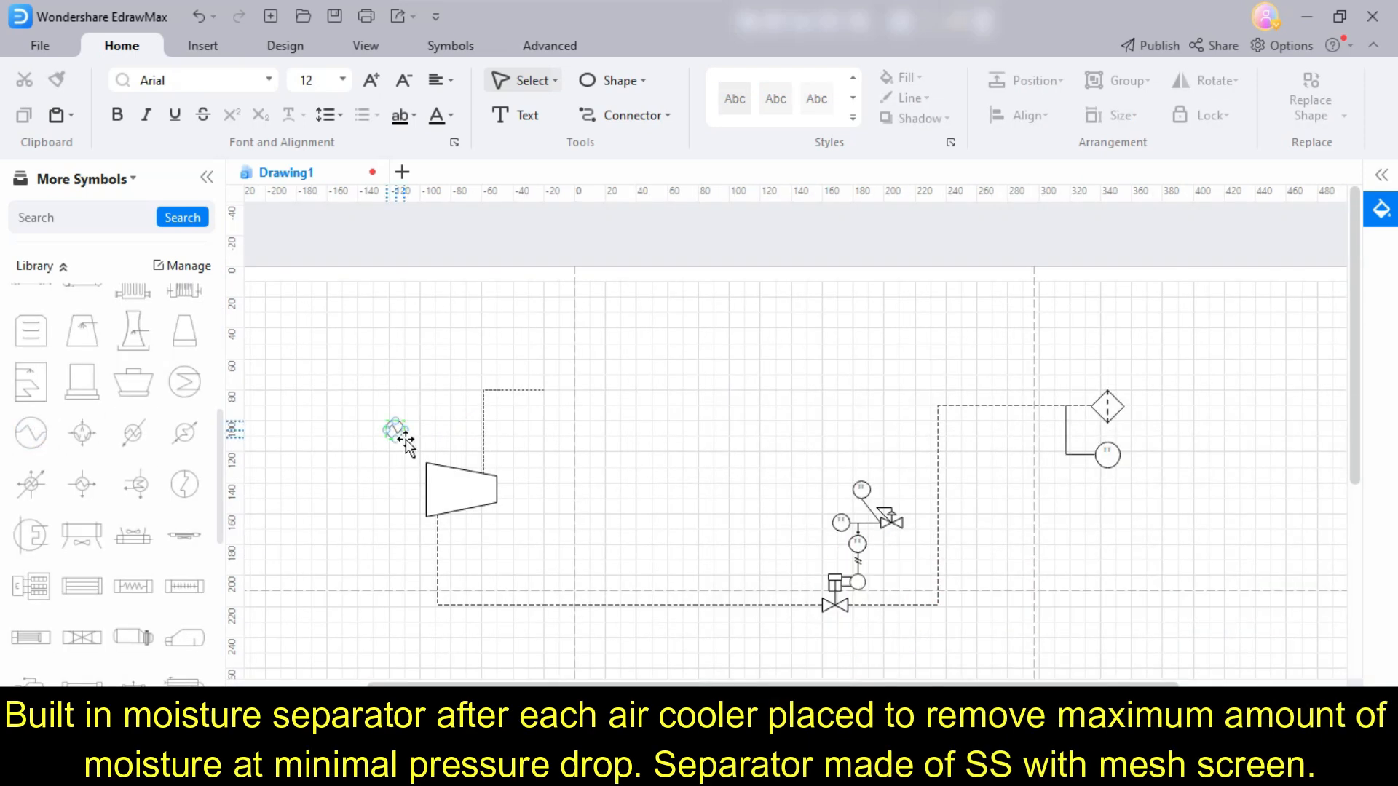
{"action": "left_click_drag", "start_coordinate": [406, 442], "coordinate": [556, 393]}
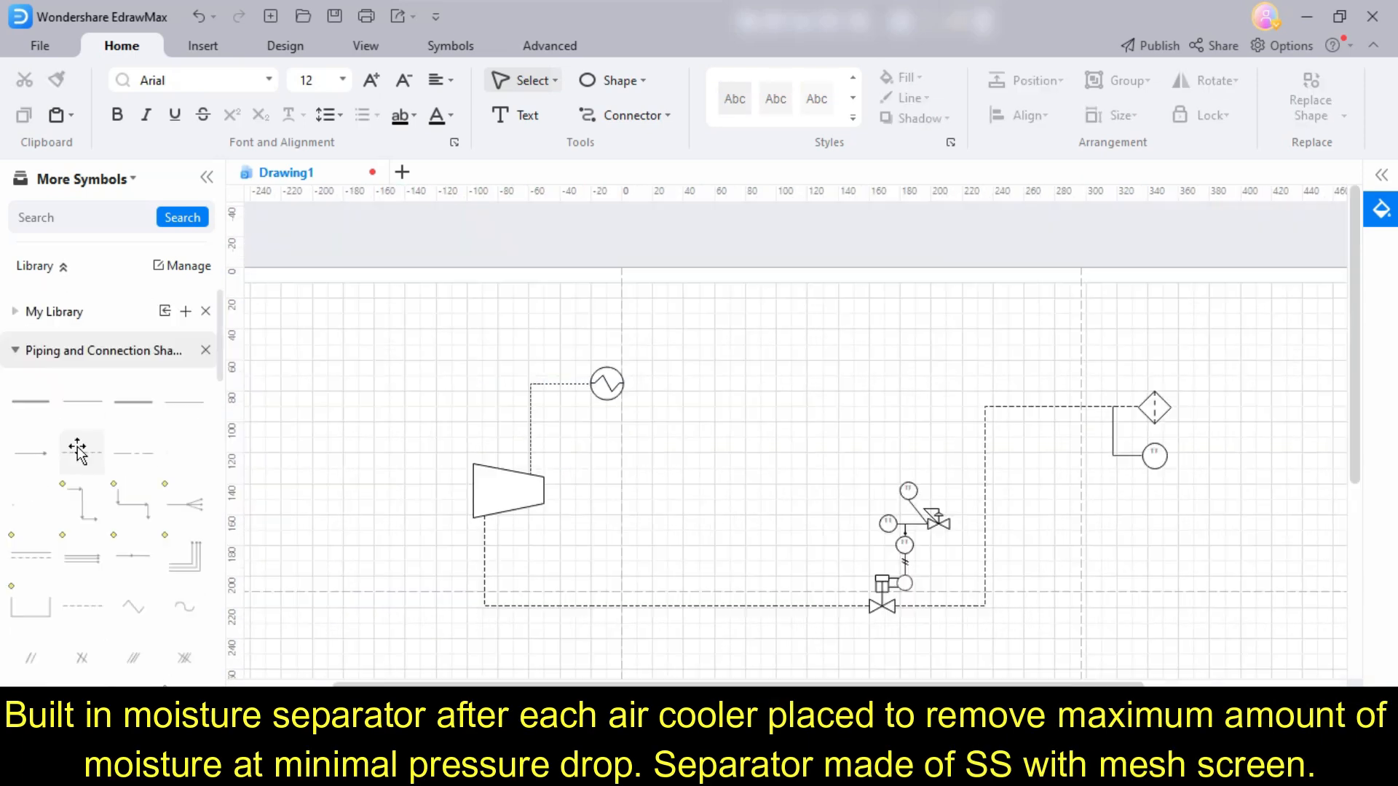
{"action": "left_click_drag", "start_coordinate": [77, 449], "coordinate": [652, 394]}
{"action": "left_click", "coordinate": [836, 291]}
{"action": "left_click", "coordinate": [867, 393]}
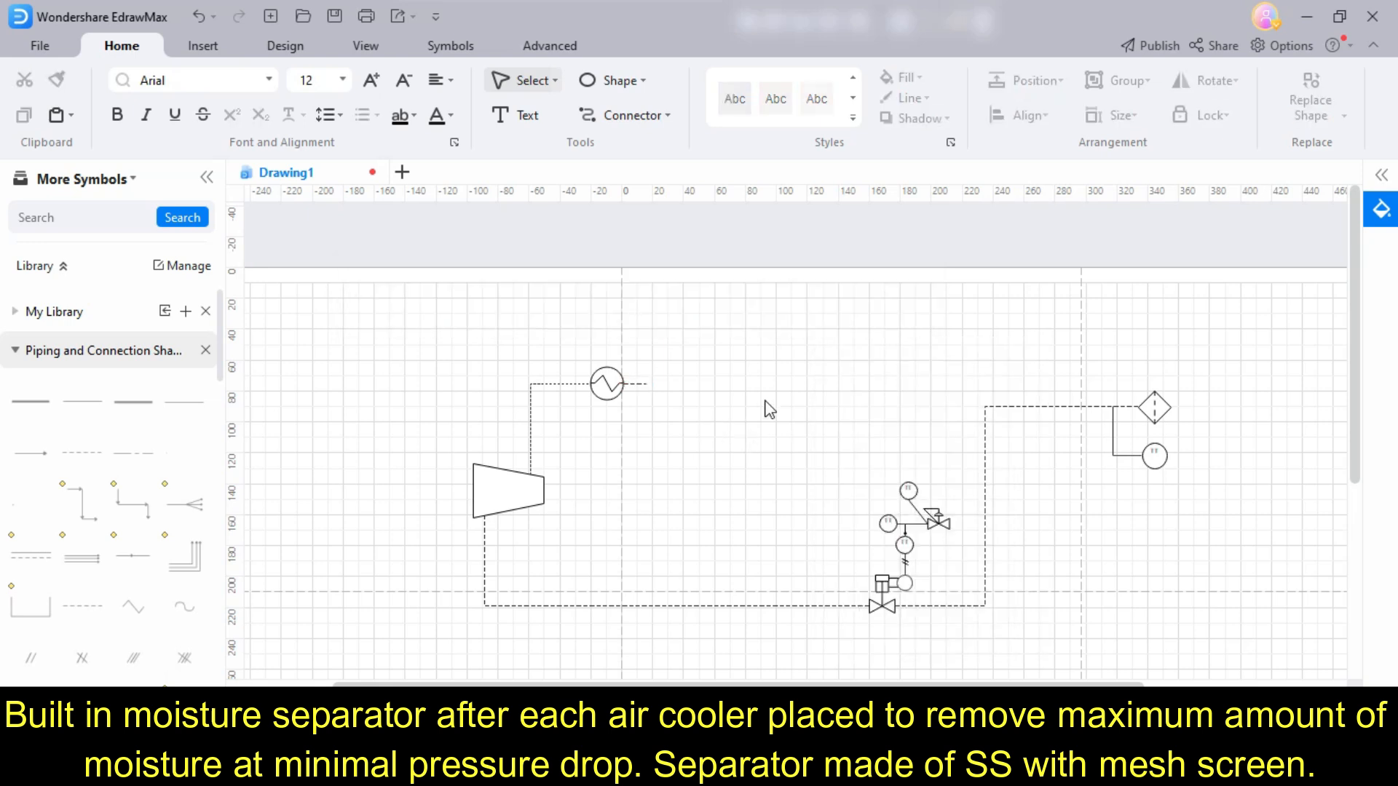
- Extend the cooler's dashed outlet line to the right and bend its end upward
{"action": "scroll", "coordinate": [765, 406], "scroll_direction": "up", "scroll_amount": 3}
{"action": "left_click", "coordinate": [512, 362]}
{"action": "left_click_drag", "start_coordinate": [512, 362], "coordinate": [617, 362]}
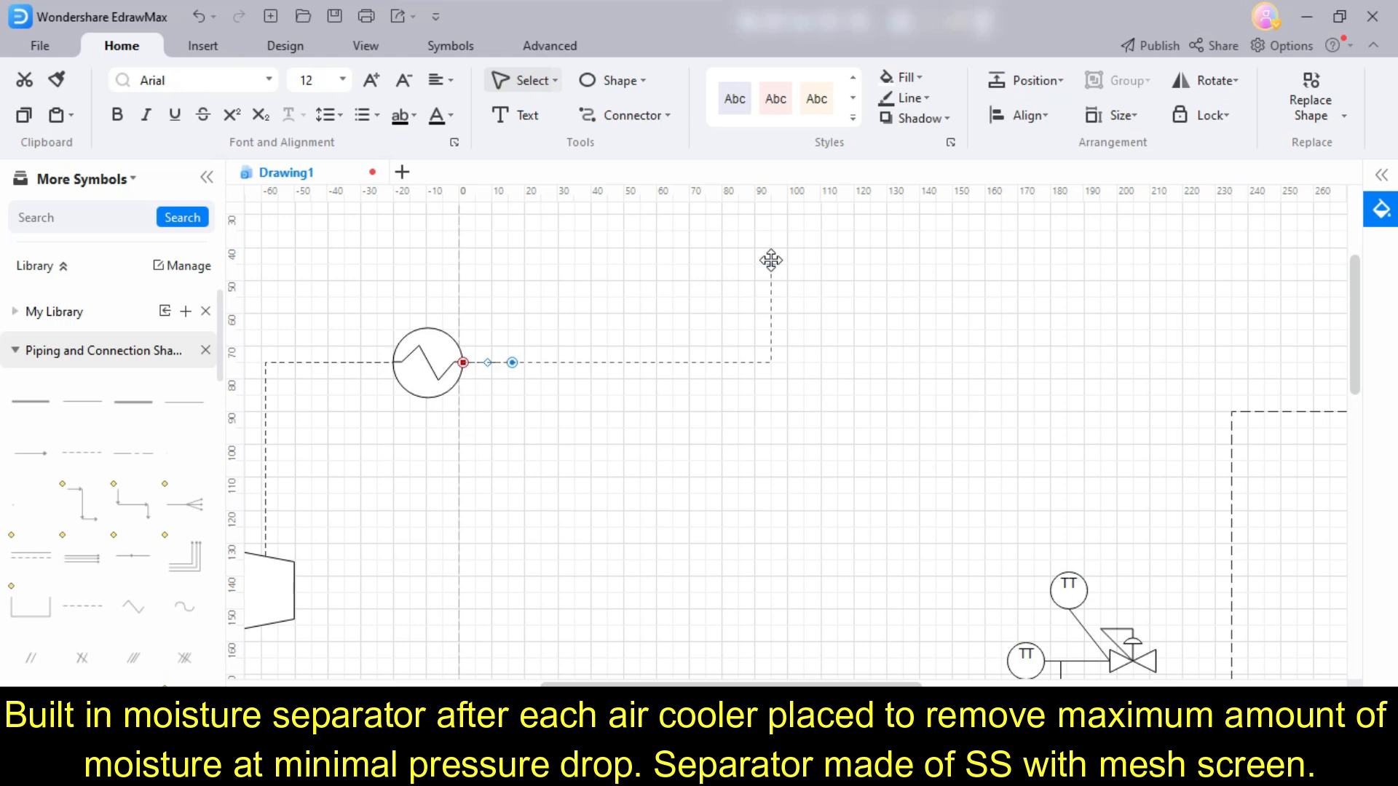
{"action": "left_click_drag", "start_coordinate": [770, 260], "coordinate": [767, 249]}
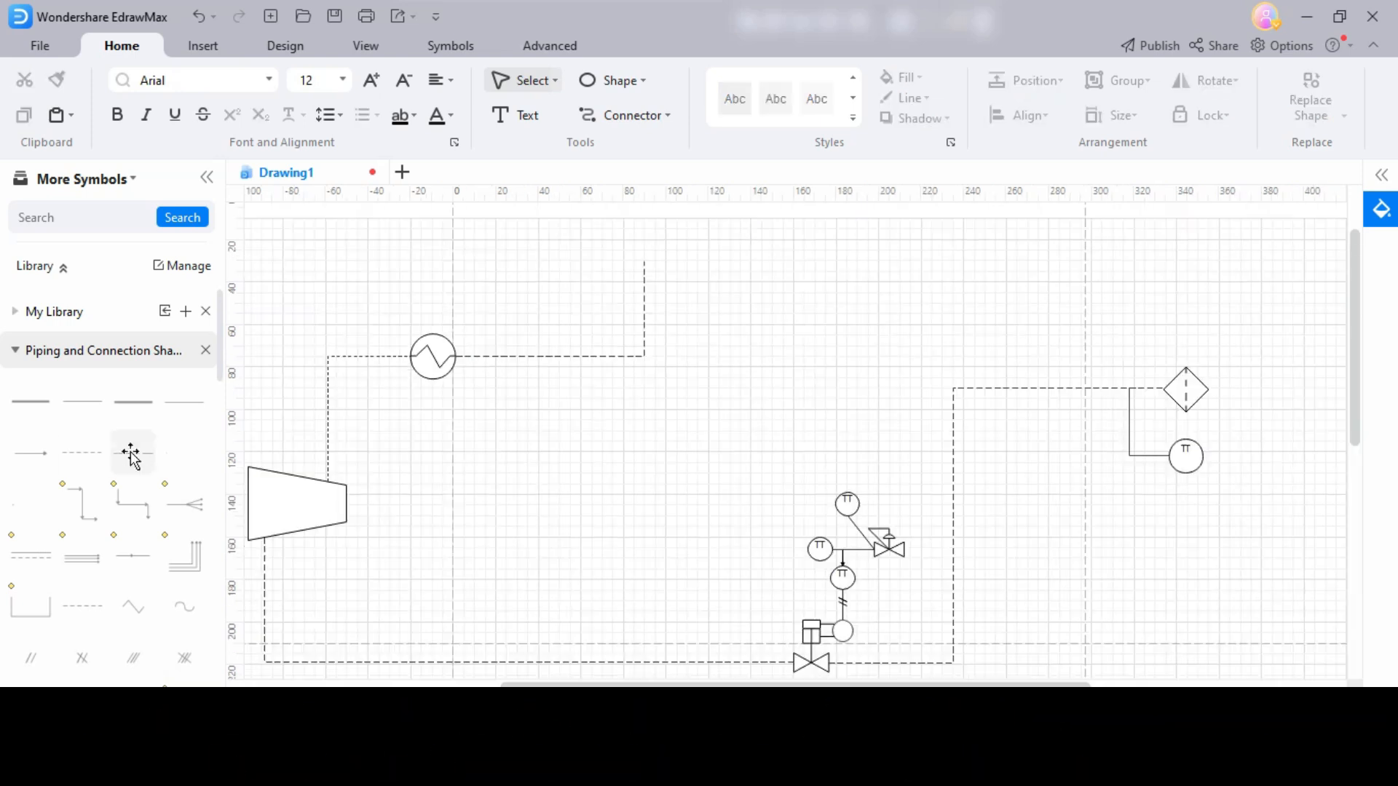
- Add a dashed branch that runs down from the cooler's outlet line and bends to the right
{"action": "left_click_drag", "start_coordinate": [83, 453], "coordinate": [508, 356]}
{"action": "left_click_drag", "start_coordinate": [548, 431], "coordinate": [525, 410]}
{"action": "left_click", "coordinate": [571, 441]}
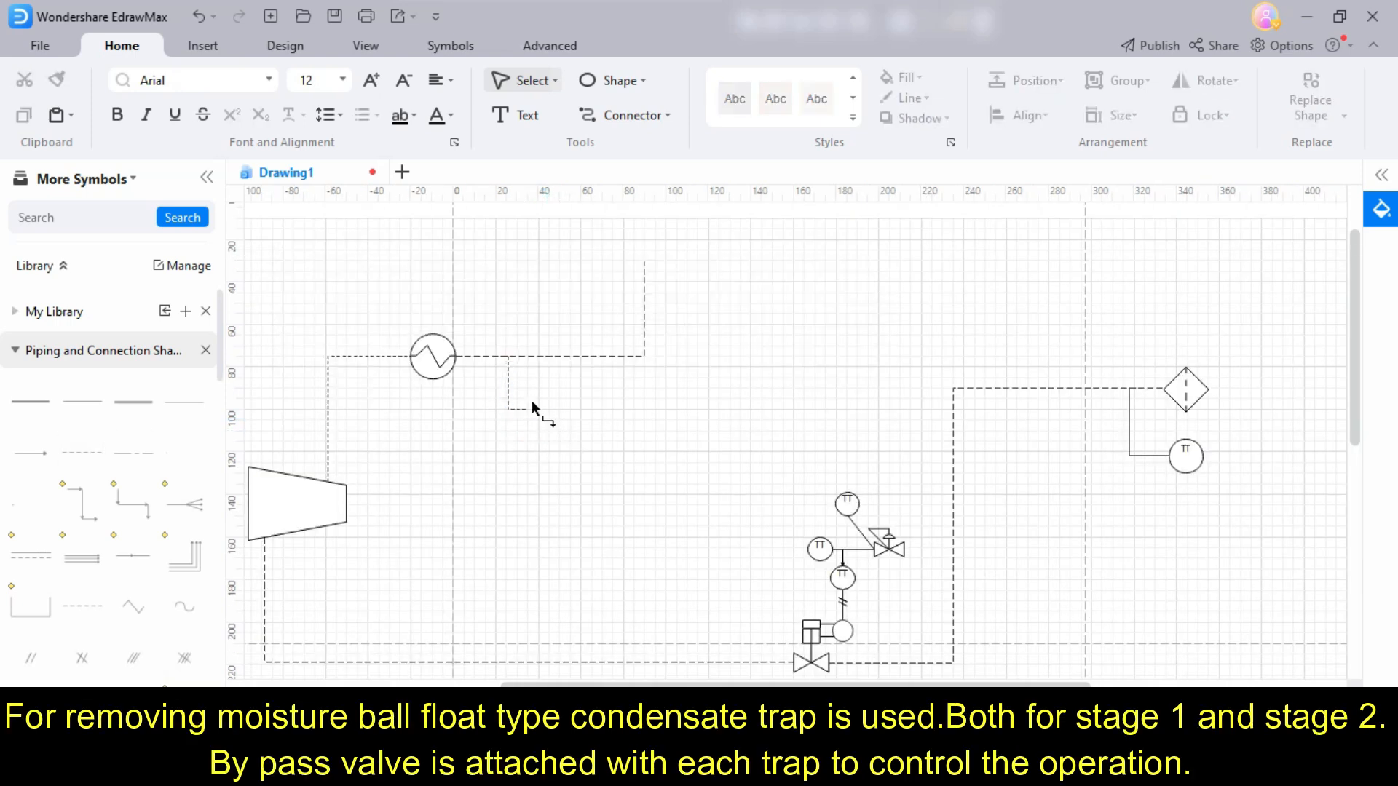
- Draw a small square for the condensate trap at the end of the dashed branch
{"action": "left_click", "coordinate": [103, 350]}
{"action": "left_click", "coordinate": [643, 81]}
{"action": "left_click", "coordinate": [656, 119]}
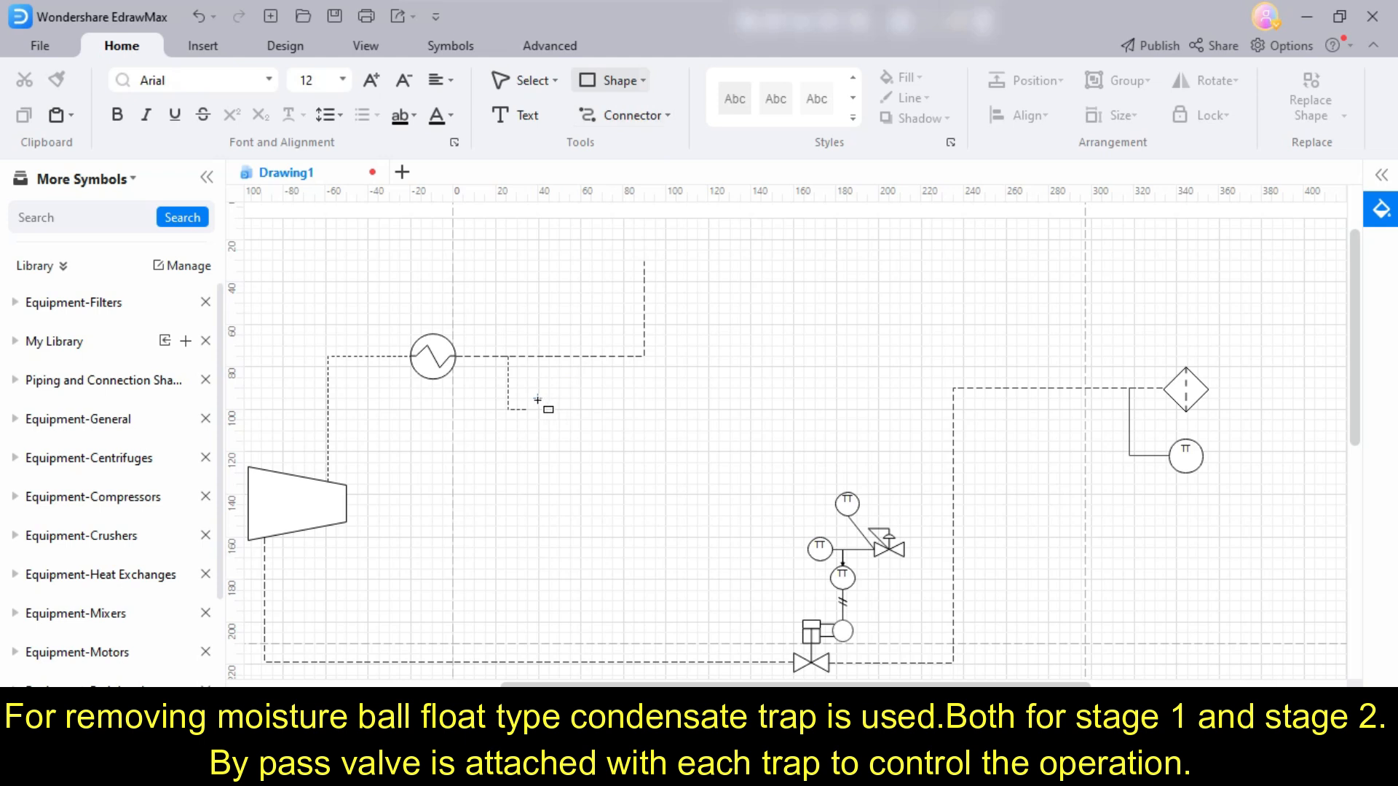
{"action": "left_click_drag", "start_coordinate": [555, 421], "coordinate": [554, 422]}
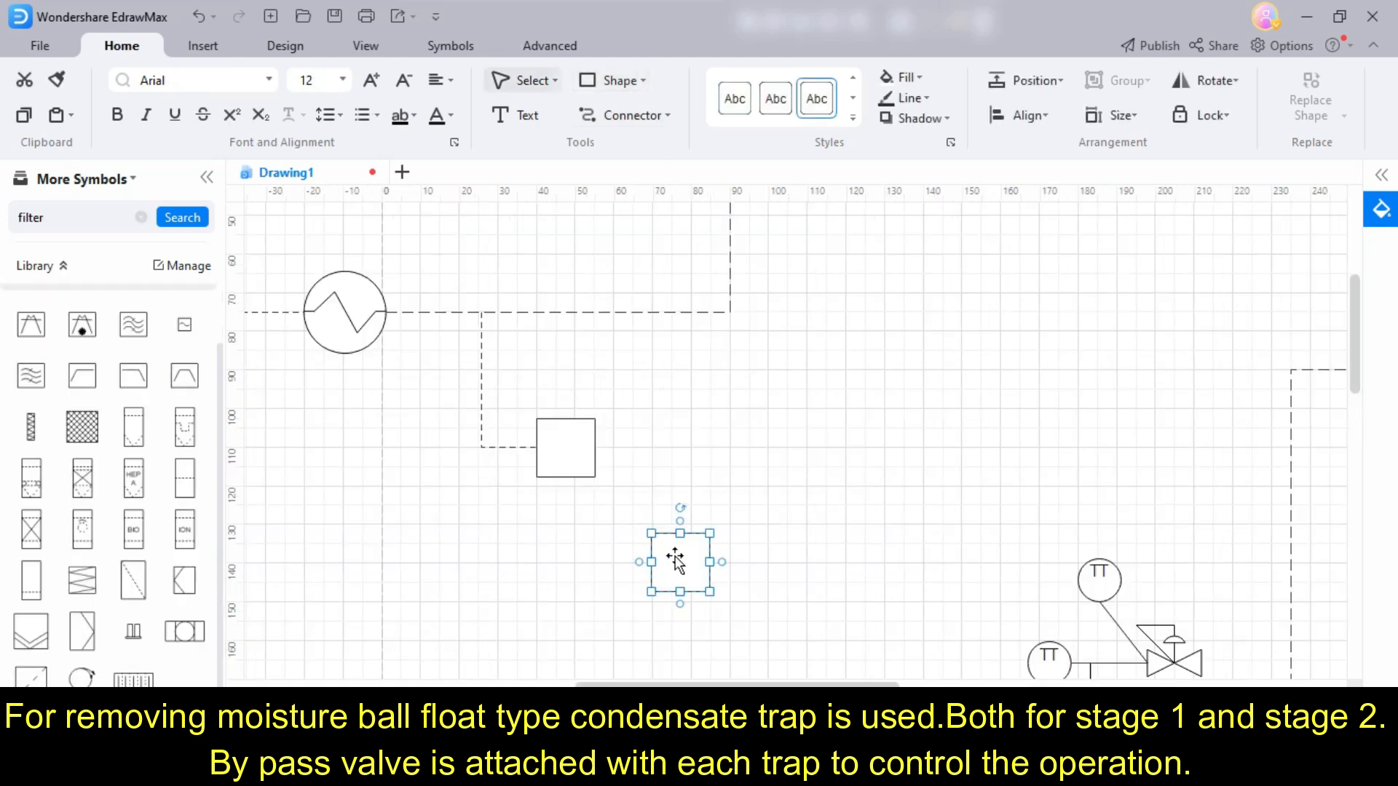
- Rotate the added filter symbol into a diamond and place it on the cooler's outlet line above the square trap
{"action": "left_click_drag", "start_coordinate": [675, 561], "coordinate": [692, 360]}
{"action": "left_click_drag", "start_coordinate": [717, 409], "coordinate": [575, 311]}
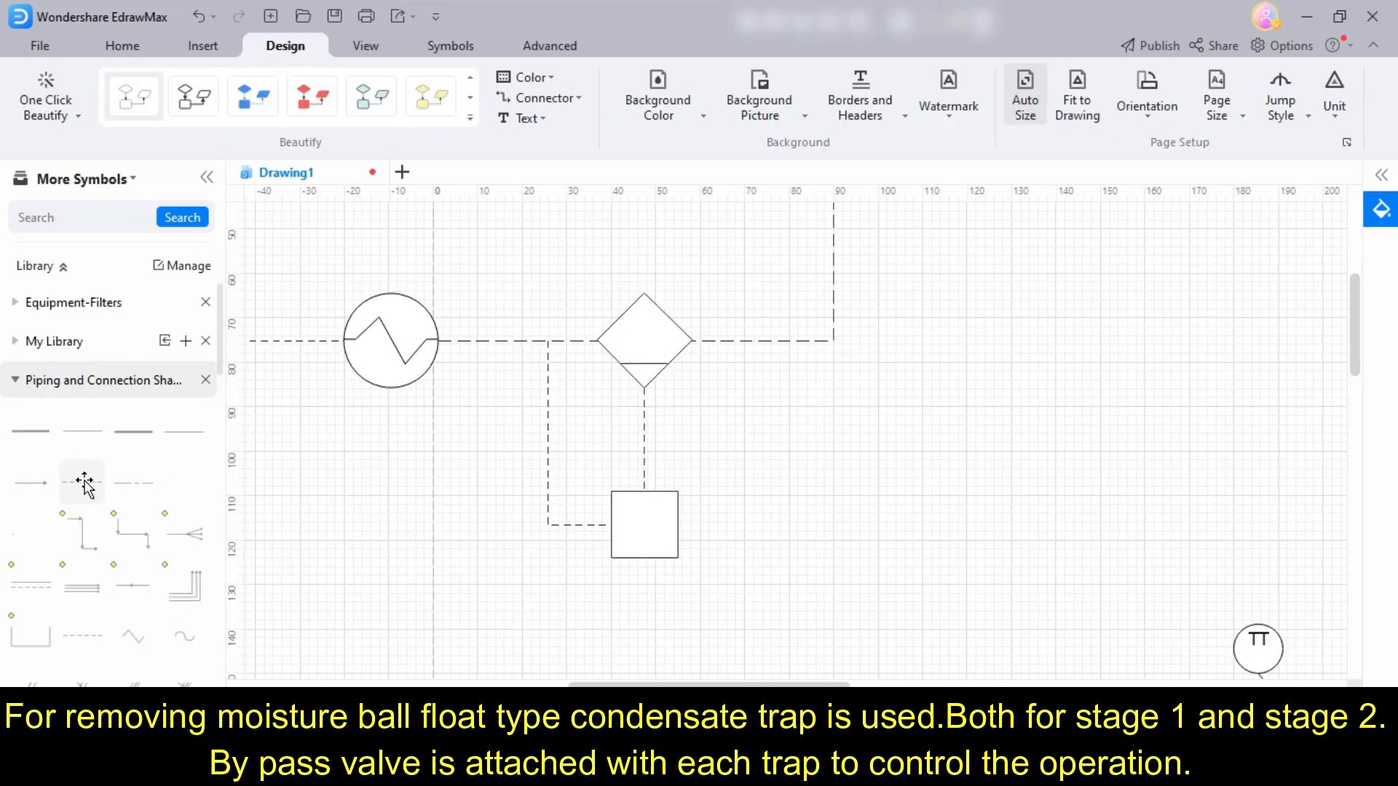
- Branch a dashed line off between the diamond separator and the square trap, and place a valve at its end
{"action": "left_click_drag", "start_coordinate": [82, 483], "coordinate": [713, 446]}
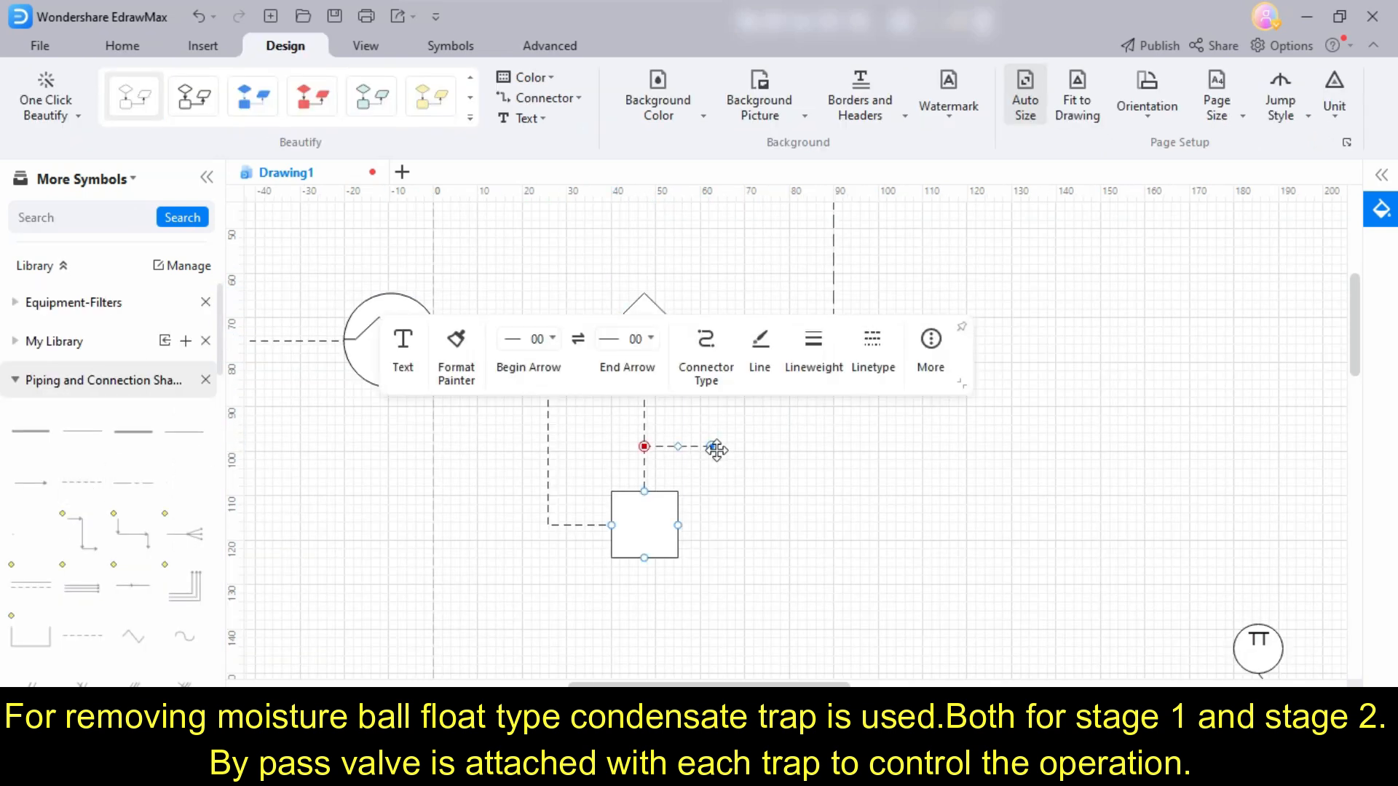
{"action": "left_click", "coordinate": [14, 380]}
{"action": "scroll", "coordinate": [102, 567], "scroll_direction": "down", "scroll_amount": 3}
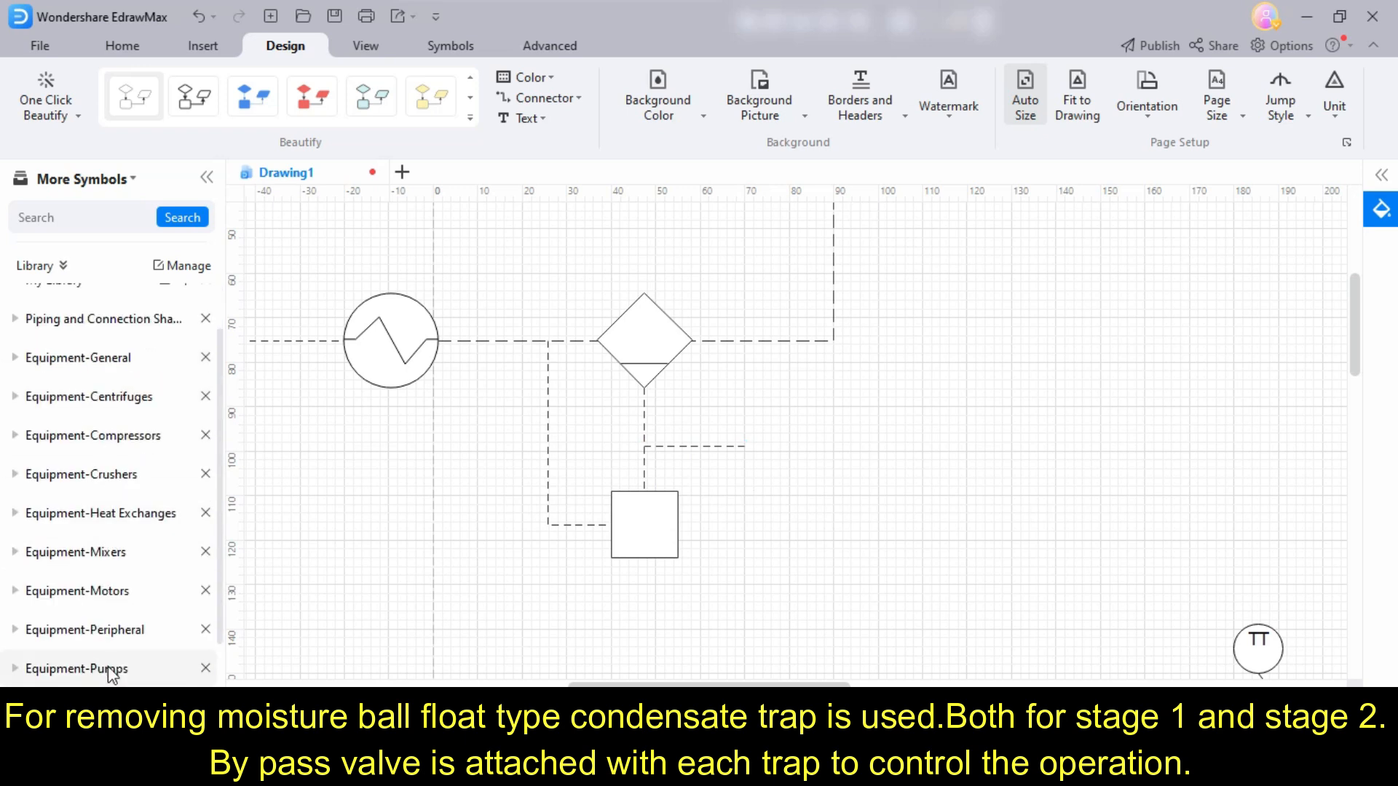
{"action": "left_click", "coordinate": [110, 655]}
{"action": "scroll", "coordinate": [107, 537], "scroll_direction": "down", "scroll_amount": 3}
{"action": "left_click_drag", "start_coordinate": [31, 462], "coordinate": [897, 361]}
{"action": "scroll", "coordinate": [816, 463], "scroll_direction": "up", "scroll_amount": 3}
{"action": "left_click_drag", "start_coordinate": [789, 424], "coordinate": [743, 456]}
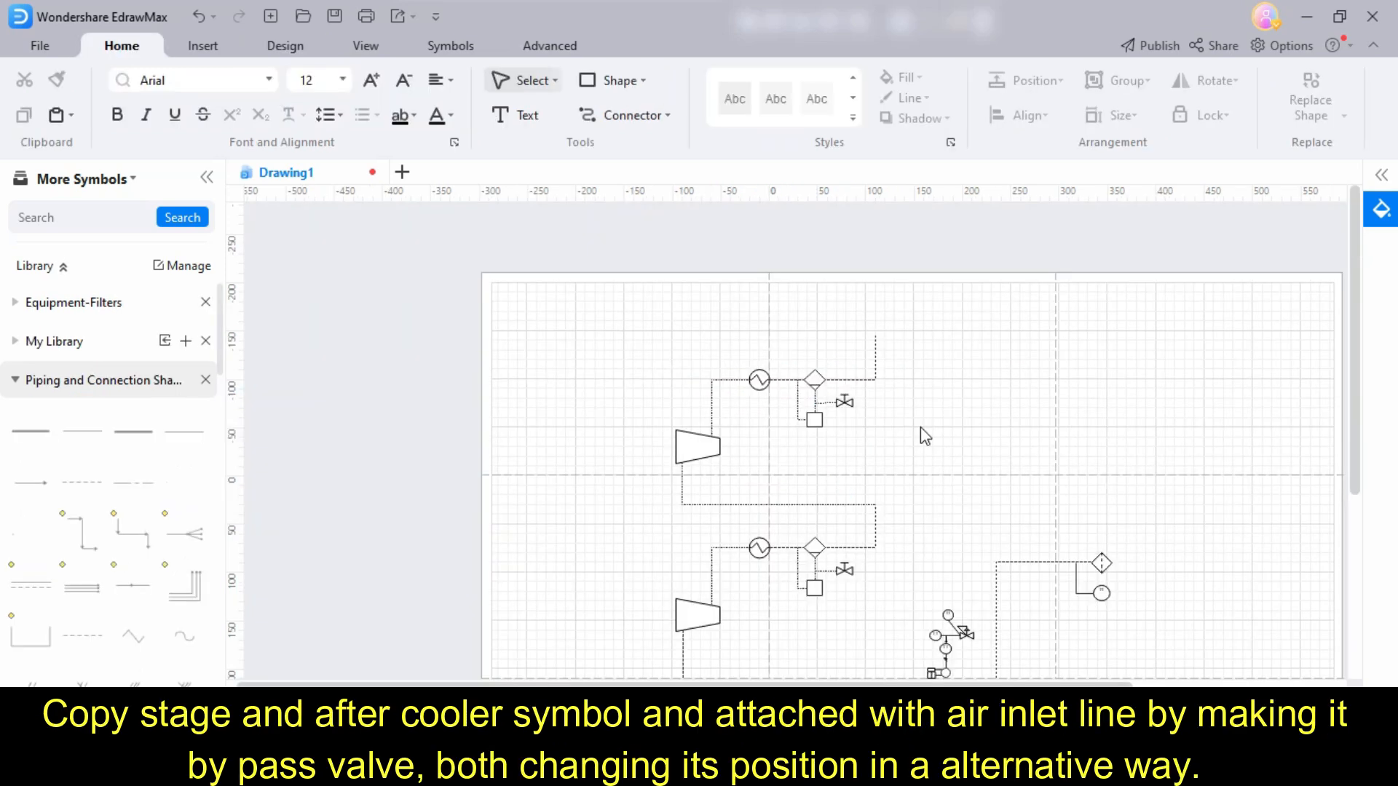
- Reroute the upper stage's outlet line to the right and down to the air inlet line beside the filter
{"action": "left_click", "coordinate": [876, 356]}
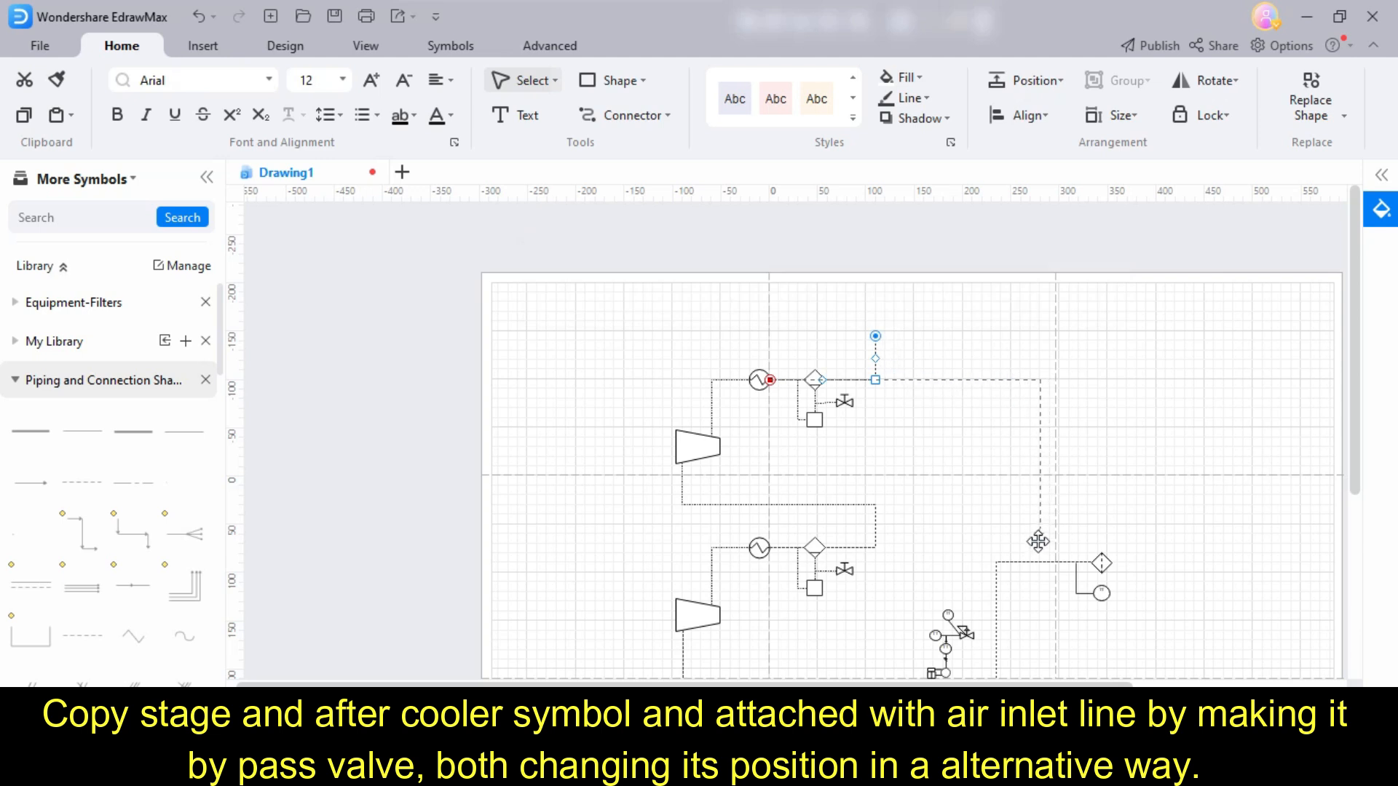
{"action": "left_click", "coordinate": [1077, 480]}
{"action": "left_click_drag", "start_coordinate": [1037, 555], "coordinate": [985, 575]}
- Copy the inlet valve assembly, group the copy and place it on the upper bypass line
{"action": "scroll", "coordinate": [1076, 481], "scroll_direction": "down", "scroll_amount": 3}
{"action": "key", "text": "ctrl+c"}
{"action": "key", "text": "ctrl+v"}
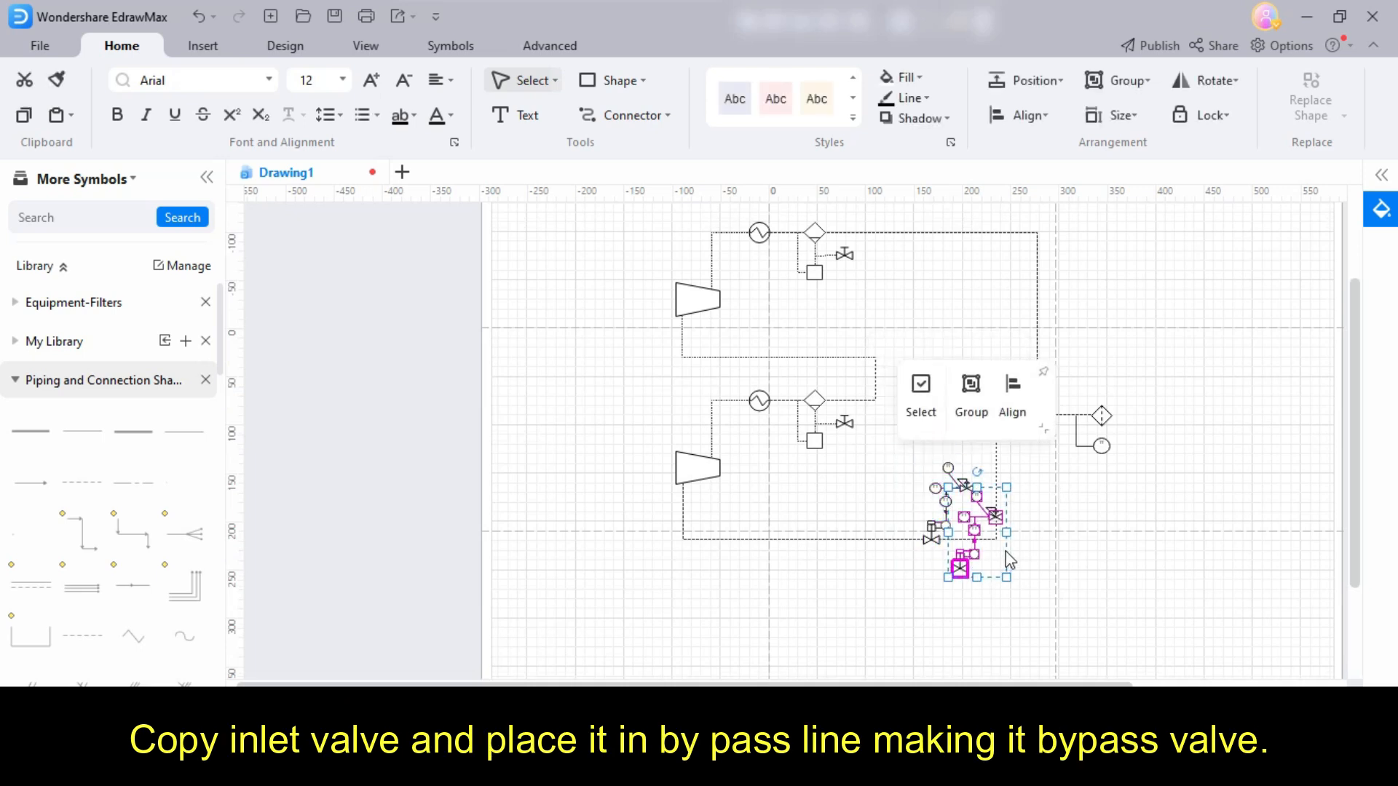
{"action": "left_click", "coordinate": [1134, 87]}
{"action": "left_click_drag", "start_coordinate": [975, 527], "coordinate": [1003, 227]}
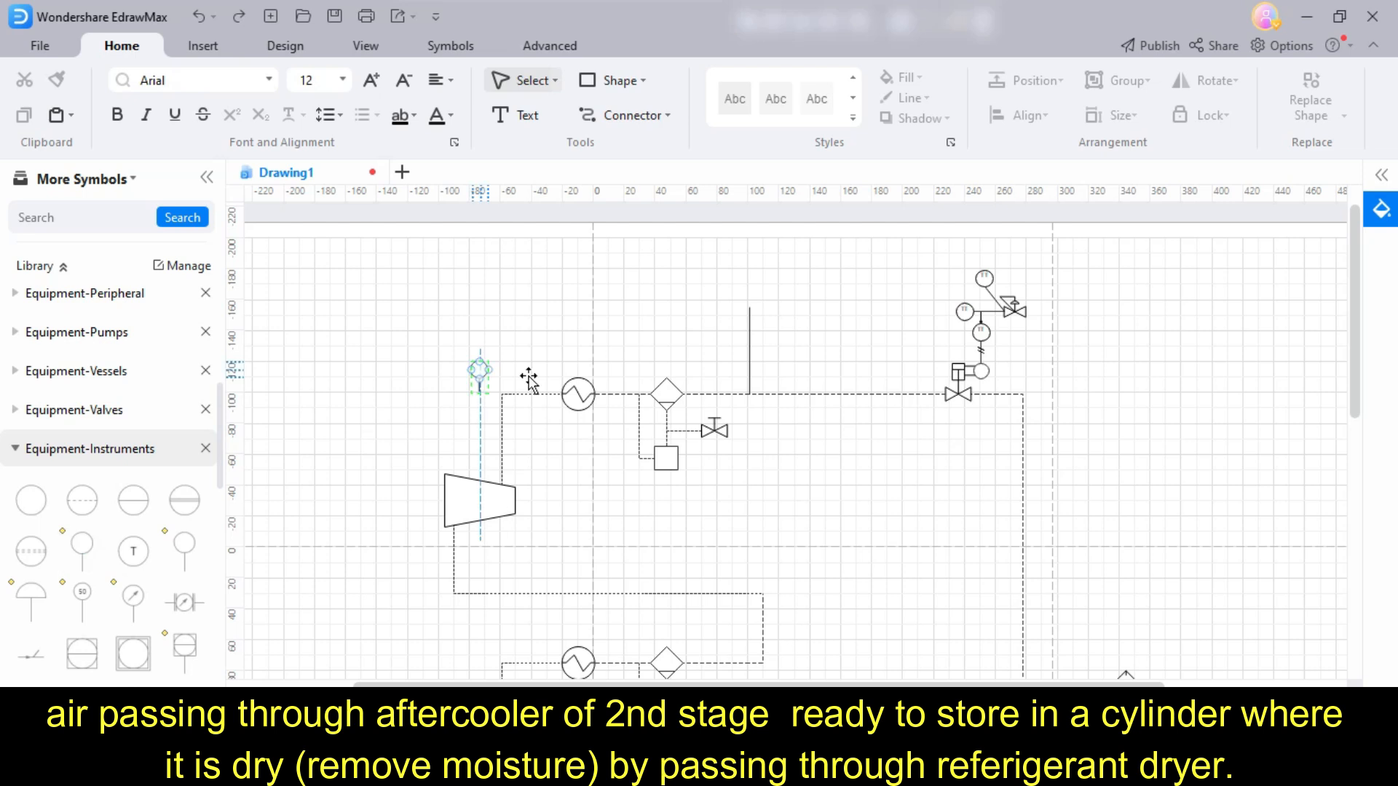
- Add a vertical line, a circle on a stem and an upward dashed arrow to the upper stage's outlet line
{"action": "left_click_drag", "start_coordinate": [565, 369], "coordinate": [904, 263]}
{"action": "scroll", "coordinate": [814, 361], "scroll_direction": "up", "scroll_amount": 6}
{"action": "left_click_drag", "start_coordinate": [848, 328], "coordinate": [781, 260]}
{"action": "left_click", "coordinate": [899, 362]}
- Place a check valve from the Equipment-Valves library near the dashed discharge arrow
{"action": "scroll", "coordinate": [796, 417], "scroll_direction": "down", "scroll_amount": 3}
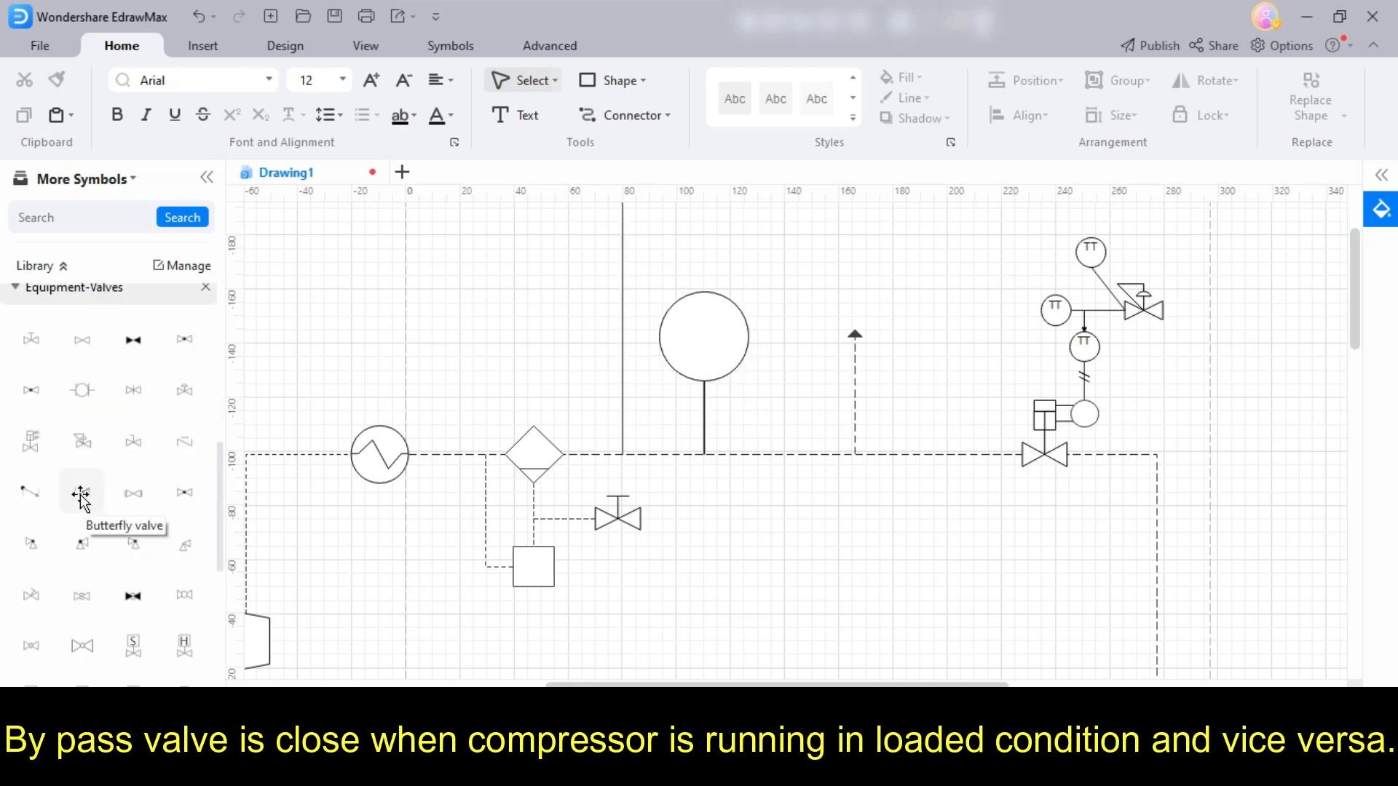
{"action": "scroll", "coordinate": [81, 499], "scroll_direction": "down", "scroll_amount": 2}
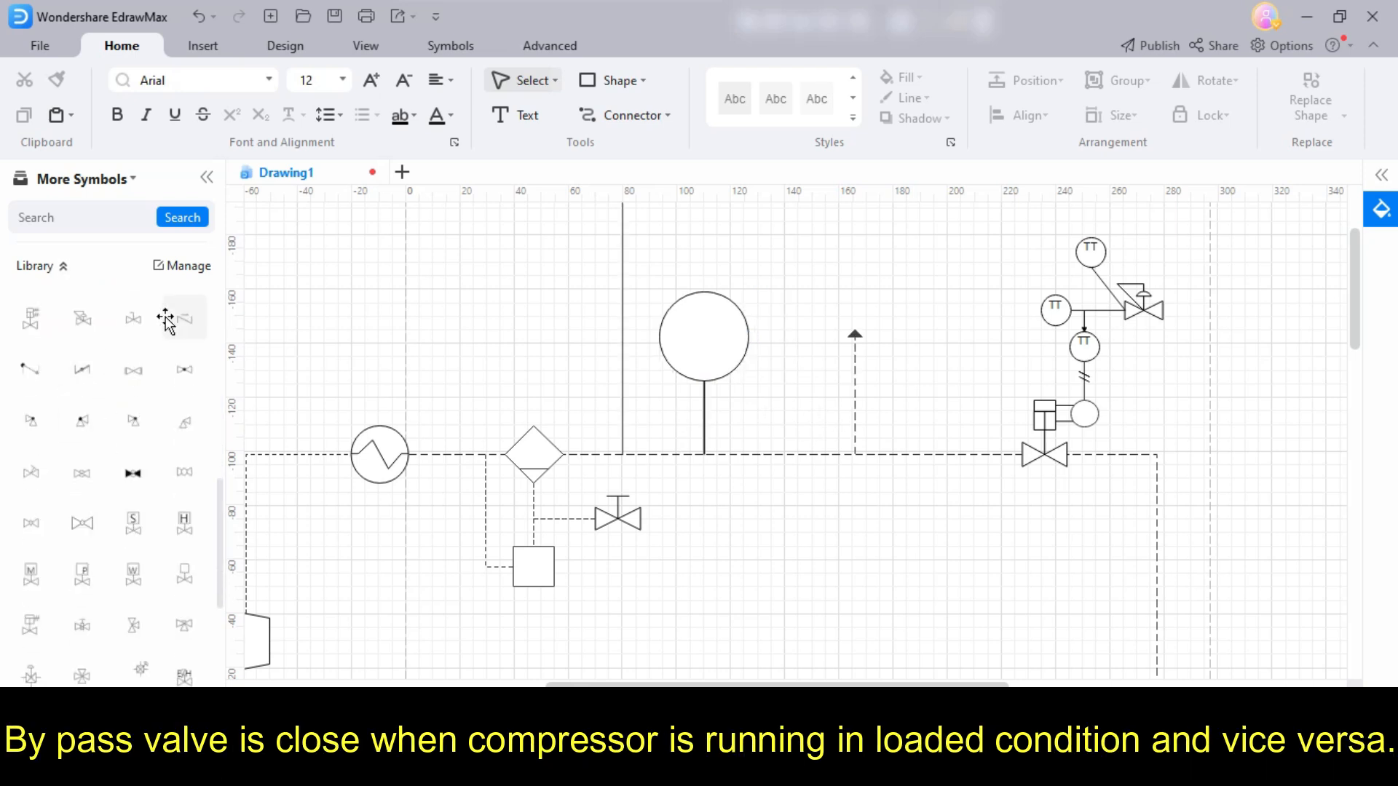
{"action": "left_click_drag", "start_coordinate": [175, 319], "coordinate": [827, 452]}
{"action": "scroll", "coordinate": [873, 290], "scroll_direction": "up", "scroll_amount": 5}
{"action": "scroll", "coordinate": [939, 321], "scroll_direction": "up", "scroll_amount": 3}
- Turn the check valve upright and attach it to the tip of the dashed discharge arrow
{"action": "left_click", "coordinate": [1205, 83]}
{"action": "left_click", "coordinate": [1184, 151]}
{"action": "left_click", "coordinate": [1100, 344]}
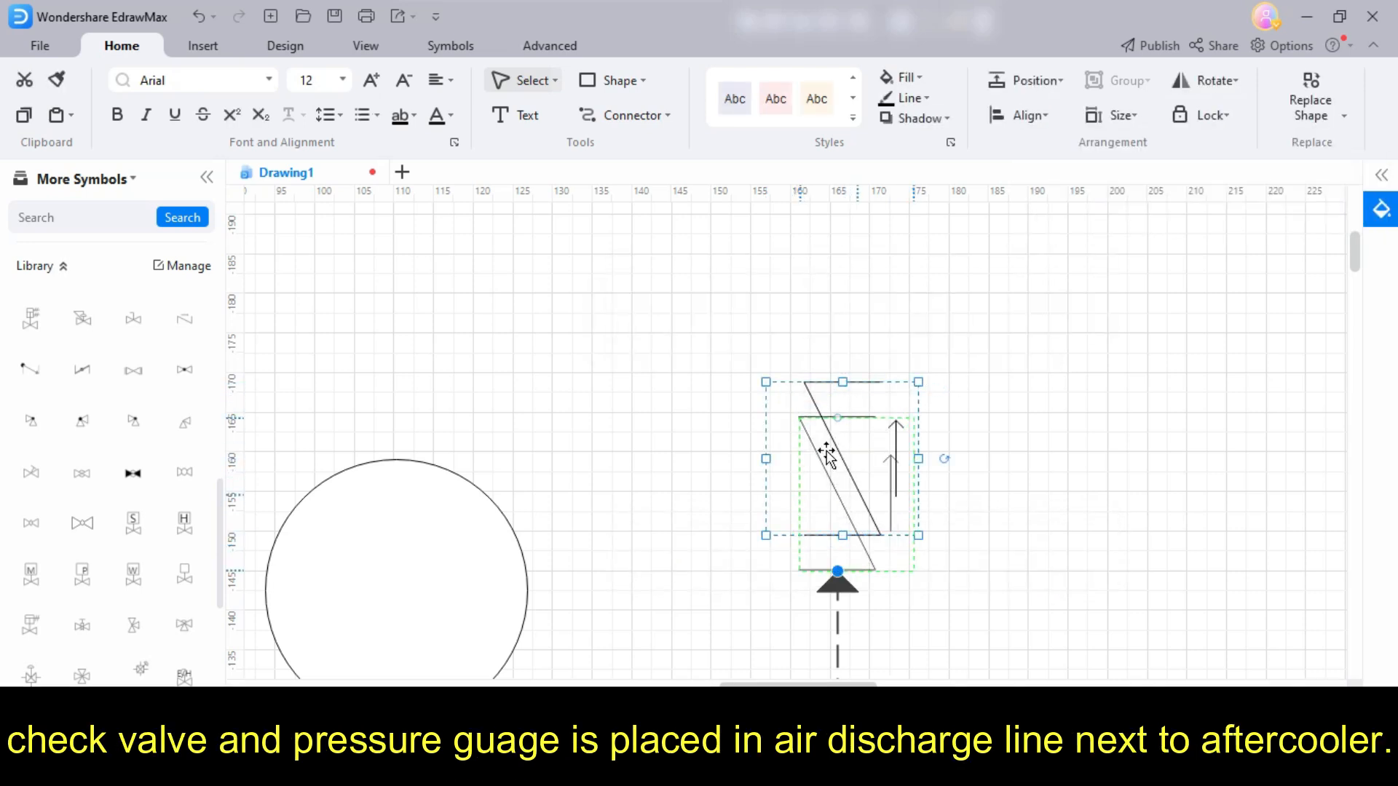
{"action": "left_click", "coordinate": [976, 447]}
- Add a solid flow arrow at the end of the discharge line above the check valve
{"action": "scroll", "coordinate": [960, 460], "scroll_direction": "down", "scroll_amount": 3}
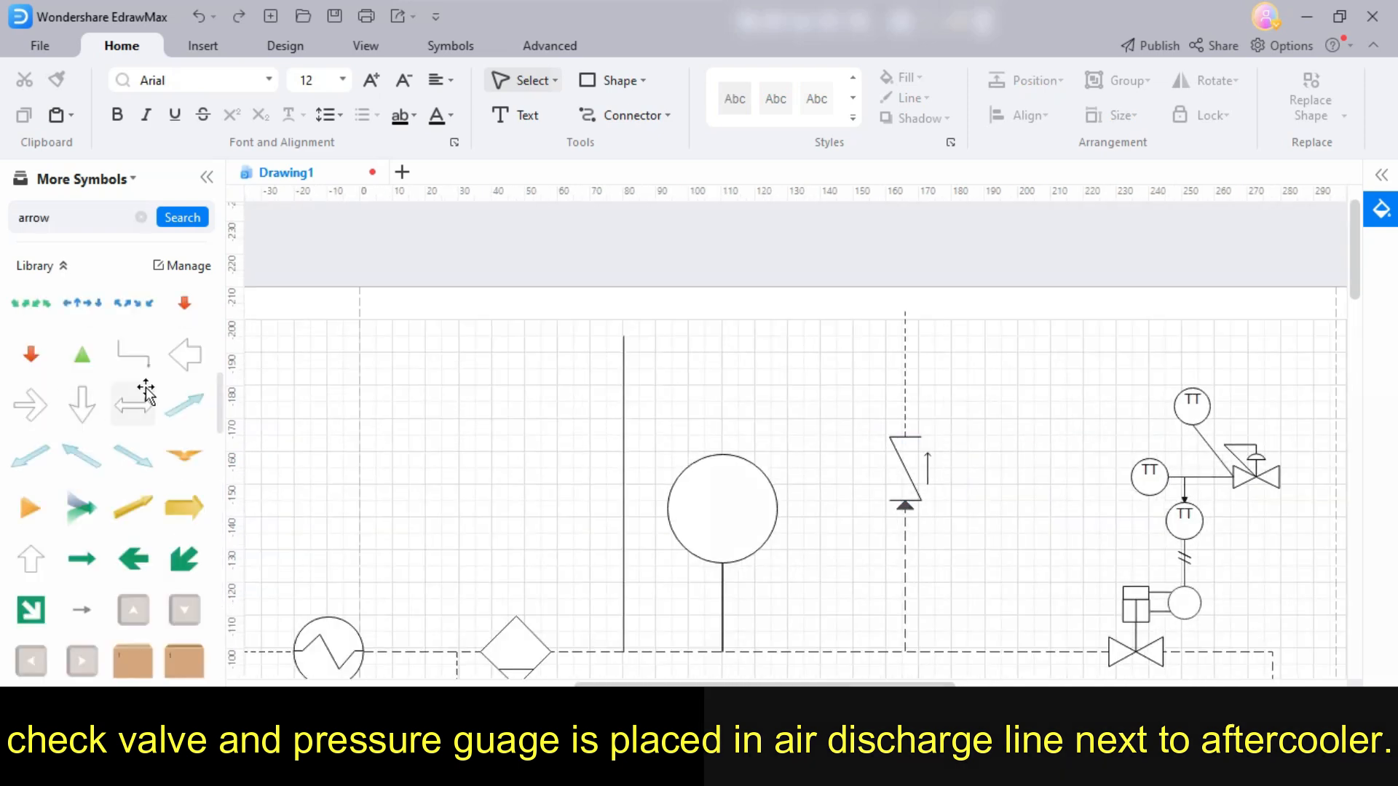
{"action": "mouse_move", "coordinate": [184, 355]}
{"action": "left_mouse_down"}
{"action": "mouse_move", "coordinate": [822, 324]}
{"action": "mouse_move", "coordinate": [823, 336]}
{"action": "mouse_move", "coordinate": [862, 336]}
{"action": "mouse_move", "coordinate": [916, 267]}
{"action": "mouse_move", "coordinate": [903, 280]}
{"action": "left_mouse_up"}
{"action": "left_click", "coordinate": [892, 450]}
{"action": "left_click", "coordinate": [903, 535]}
{"action": "left_click", "coordinate": [855, 396]}
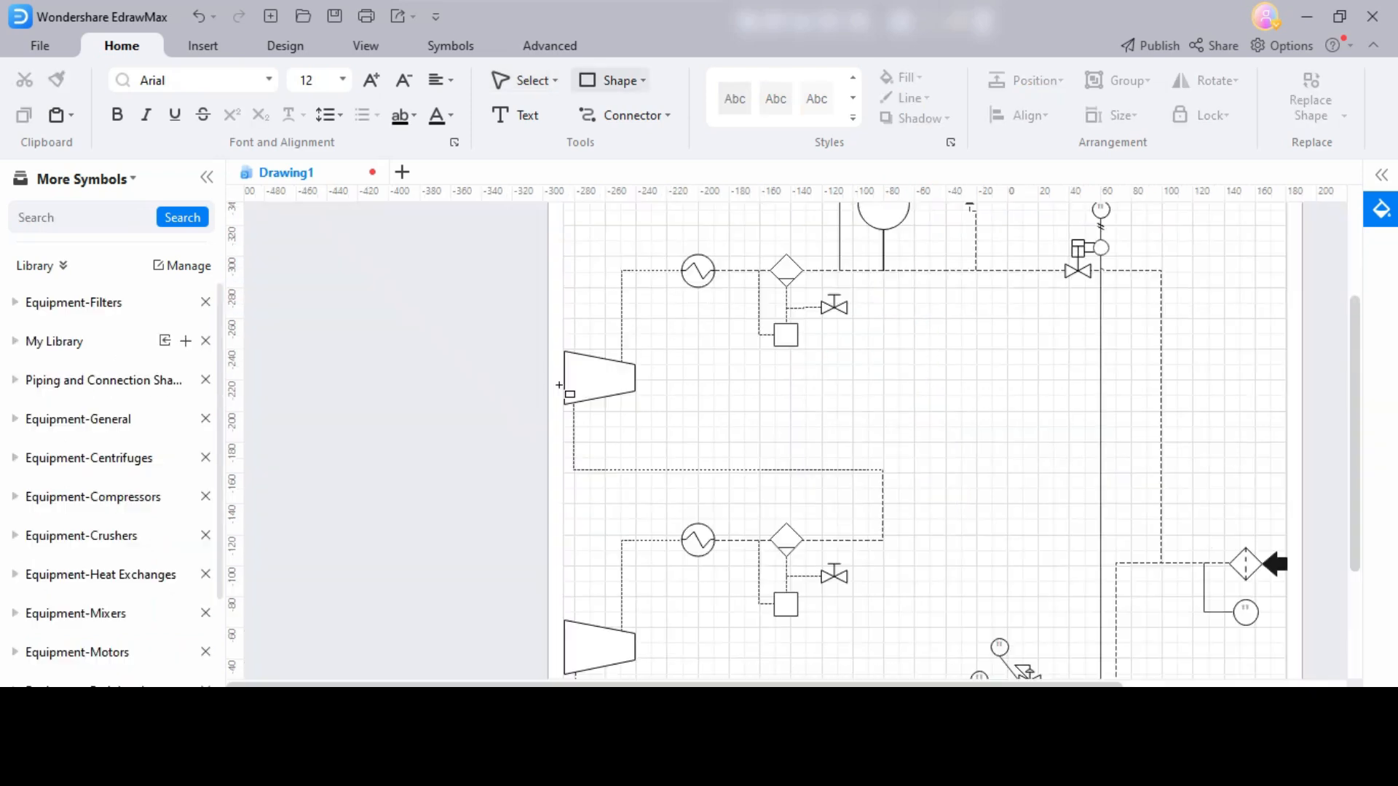
- Draw a long thin rectangle as the rotor shaft on the upper stage's left side and repeat it for the lower stage
{"action": "left_click_drag", "start_coordinate": [706, 380], "coordinate": [788, 402]}
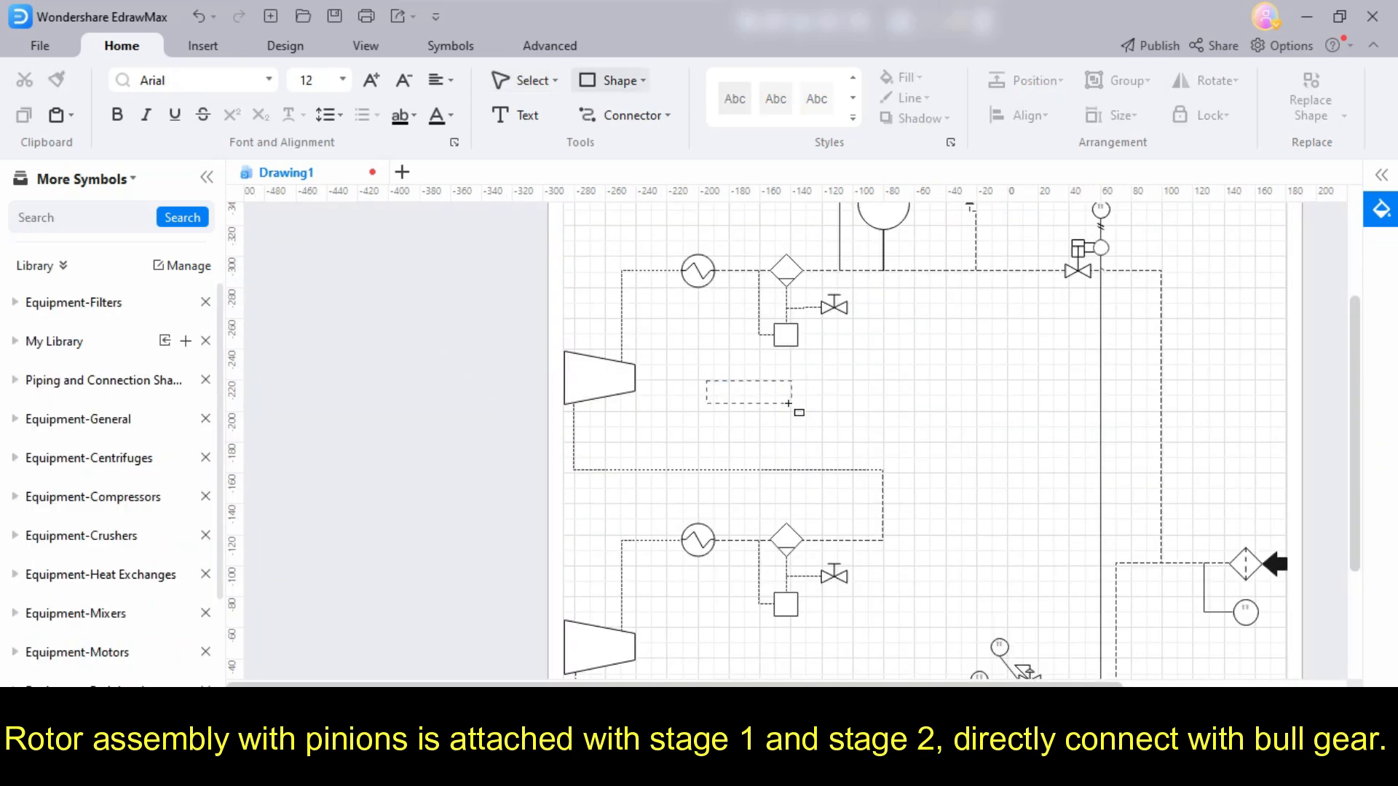
{"action": "left_click_drag", "start_coordinate": [915, 393], "coordinate": [546, 377]}
{"action": "scroll", "coordinate": [456, 373], "scroll_direction": "up", "scroll_amount": 3}
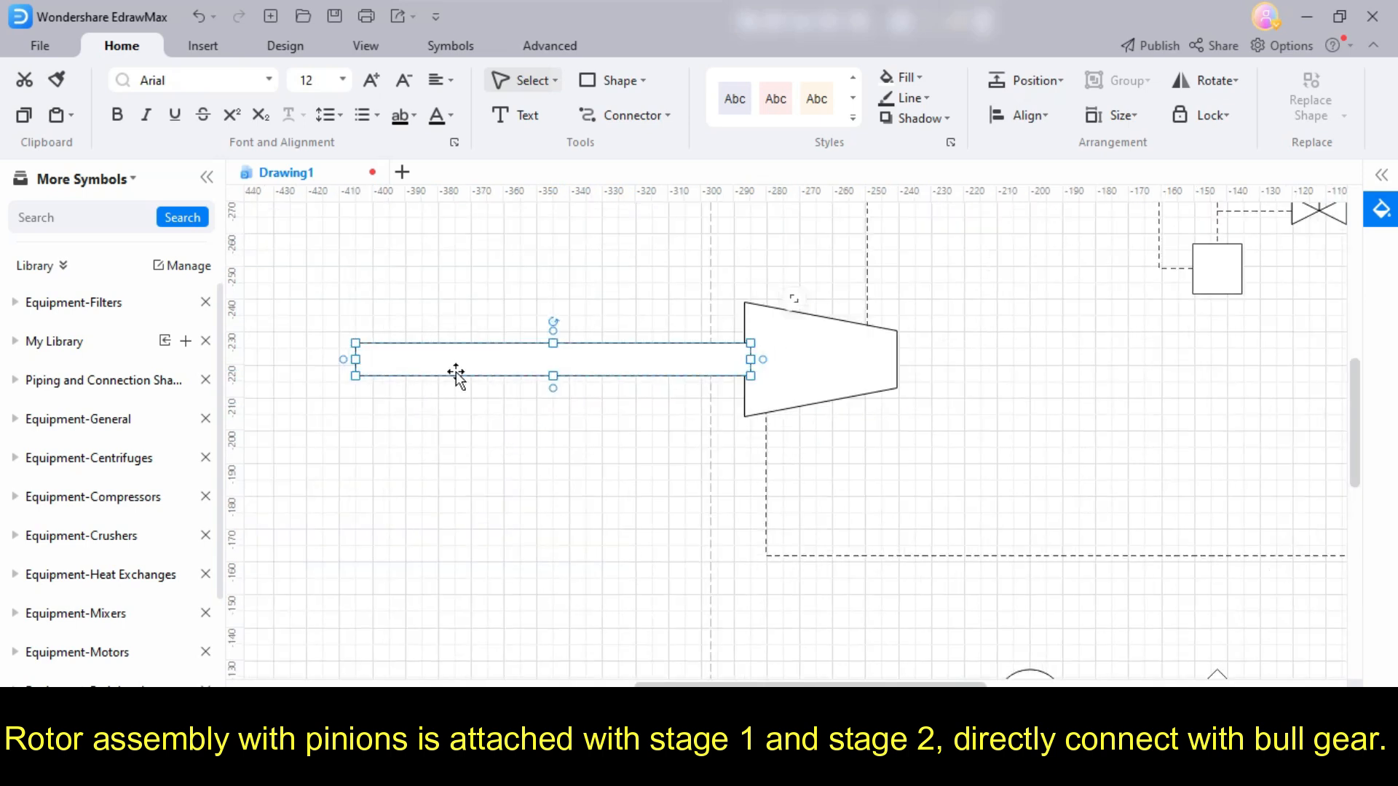
{"action": "scroll", "coordinate": [650, 407], "scroll_direction": "down", "scroll_amount": 5}
{"action": "left_click", "coordinate": [518, 491]}
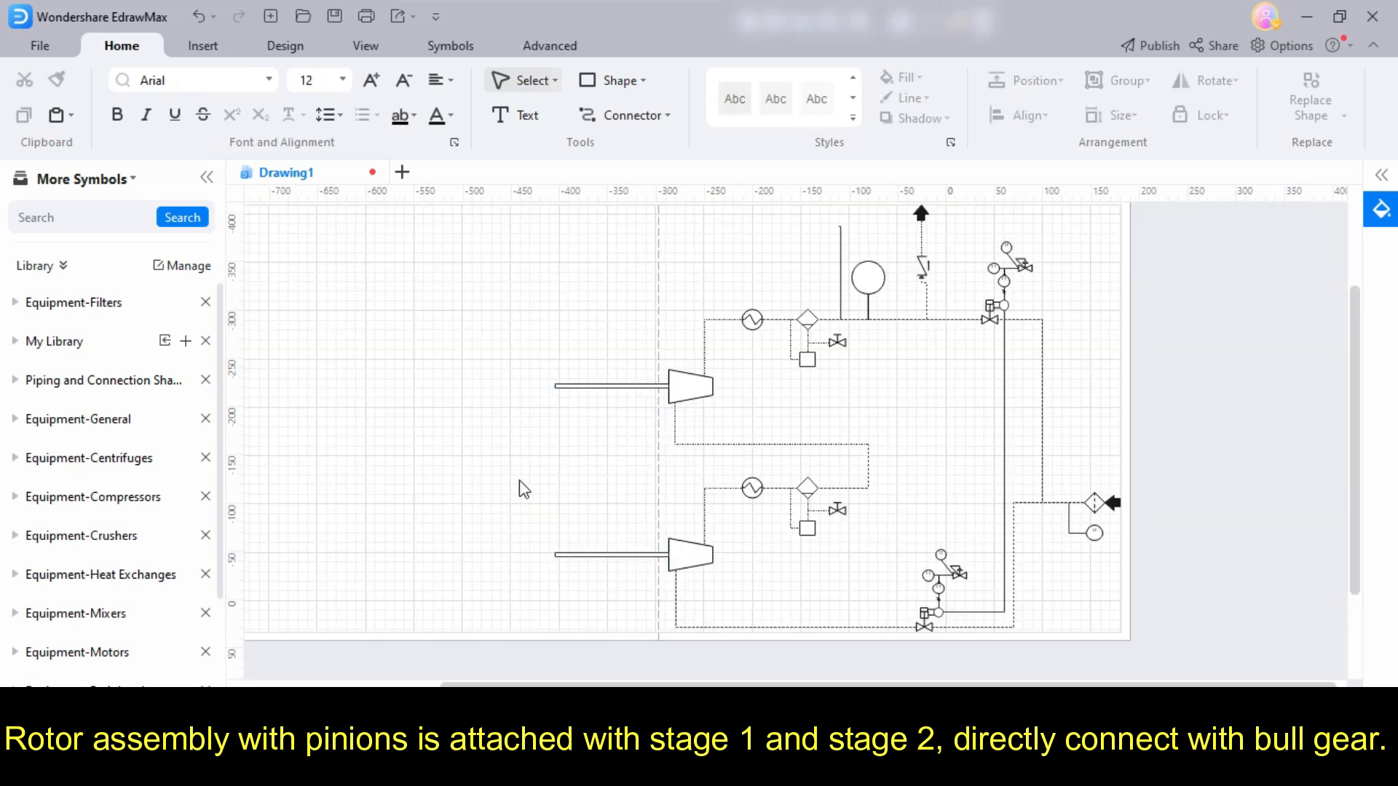
- Draw a tall narrow rectangle for the bull gear across both rotor shafts
{"action": "left_click", "coordinate": [614, 82]}
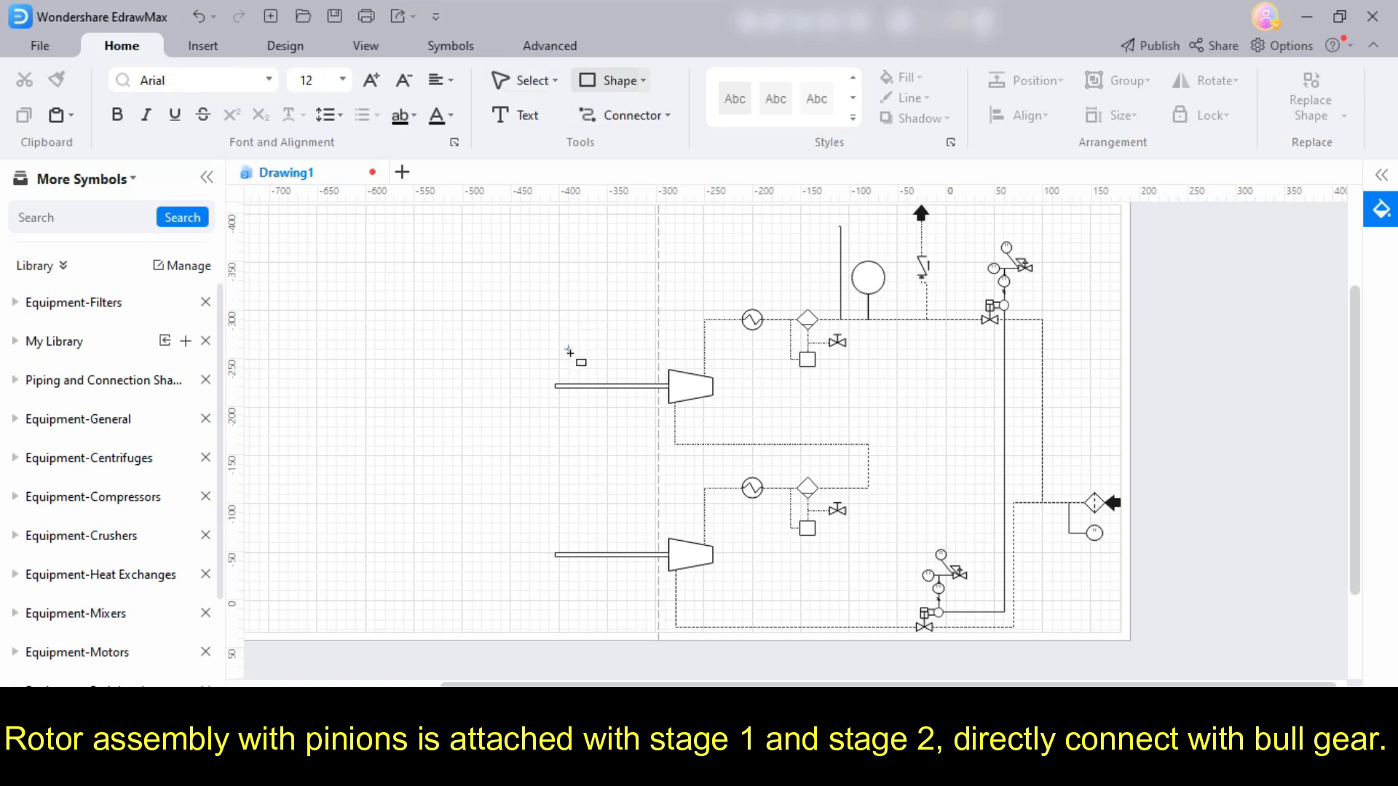
{"action": "left_click_drag", "start_coordinate": [607, 580], "coordinate": [607, 580]}
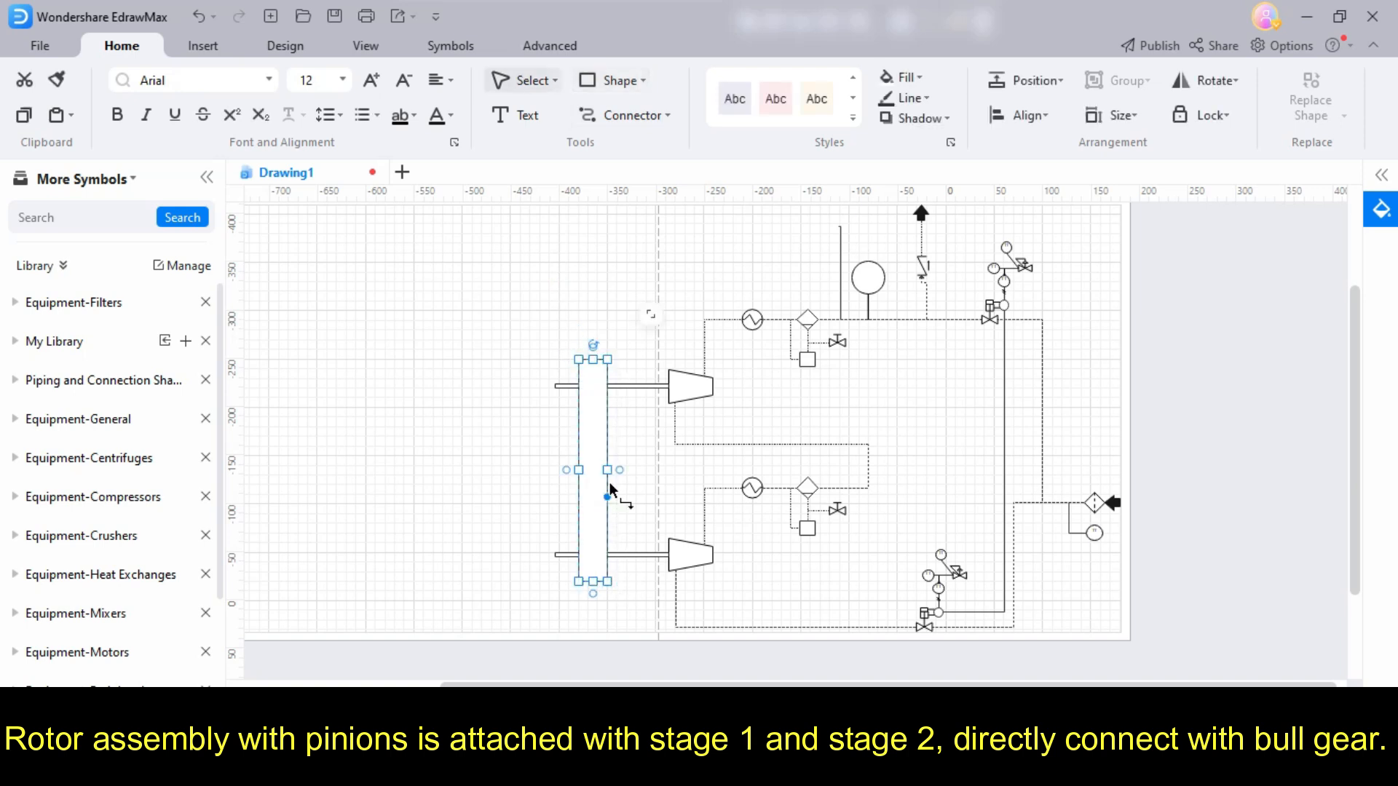
- Open the fill options of the bull gear rectangle and examine its line settings
{"action": "mouse_move", "coordinate": [664, 312]}
{"action": "left_click", "coordinate": [695, 263]}
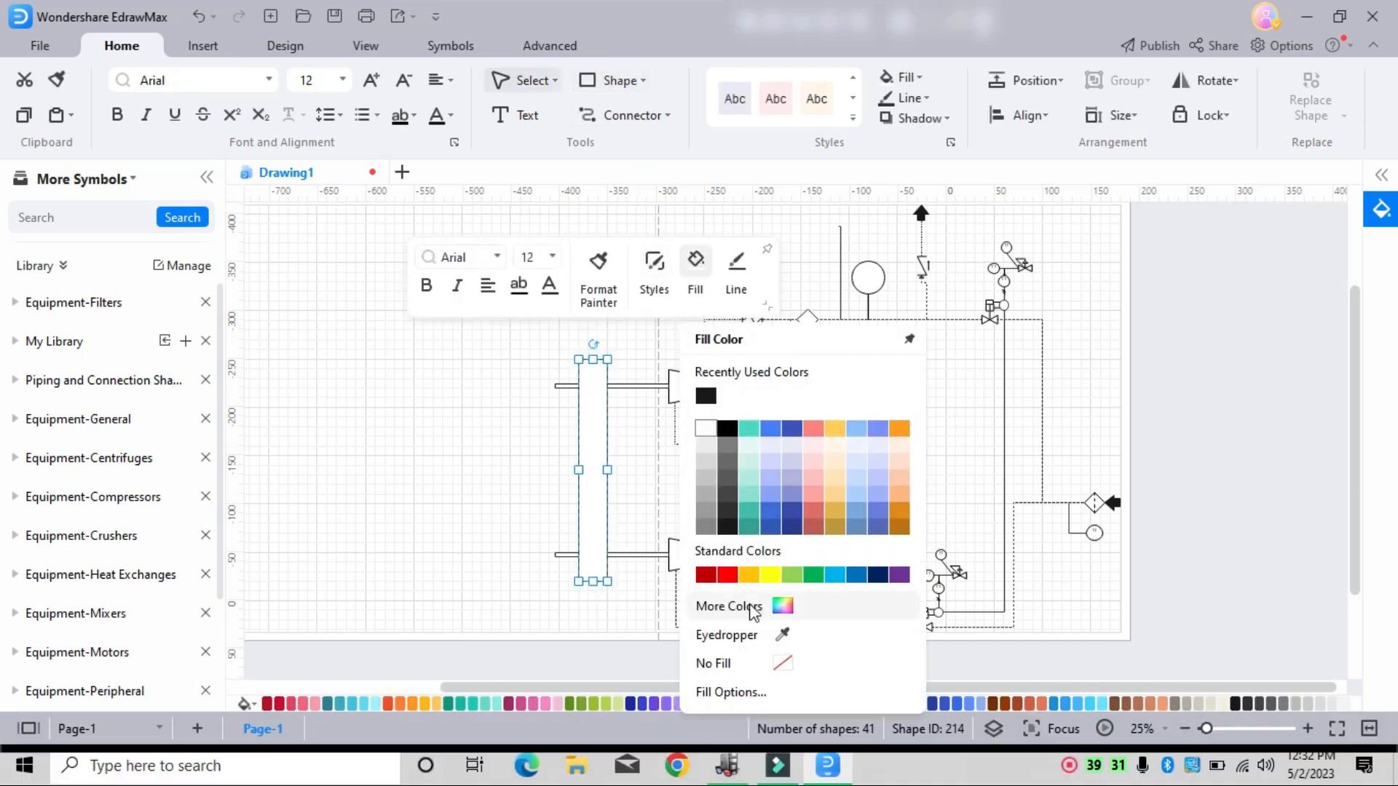
{"action": "left_click", "coordinate": [730, 691]}
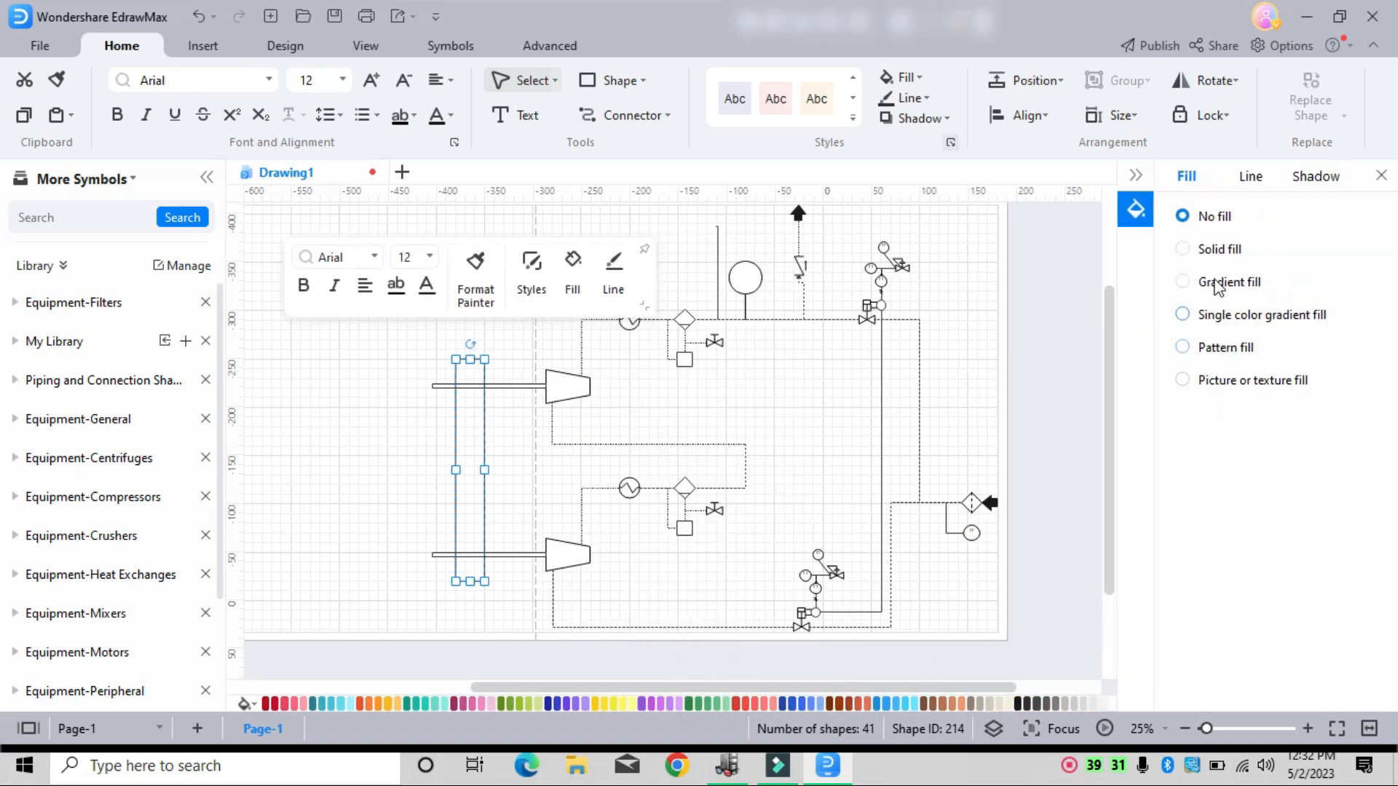
{"action": "left_click", "coordinate": [1251, 175]}
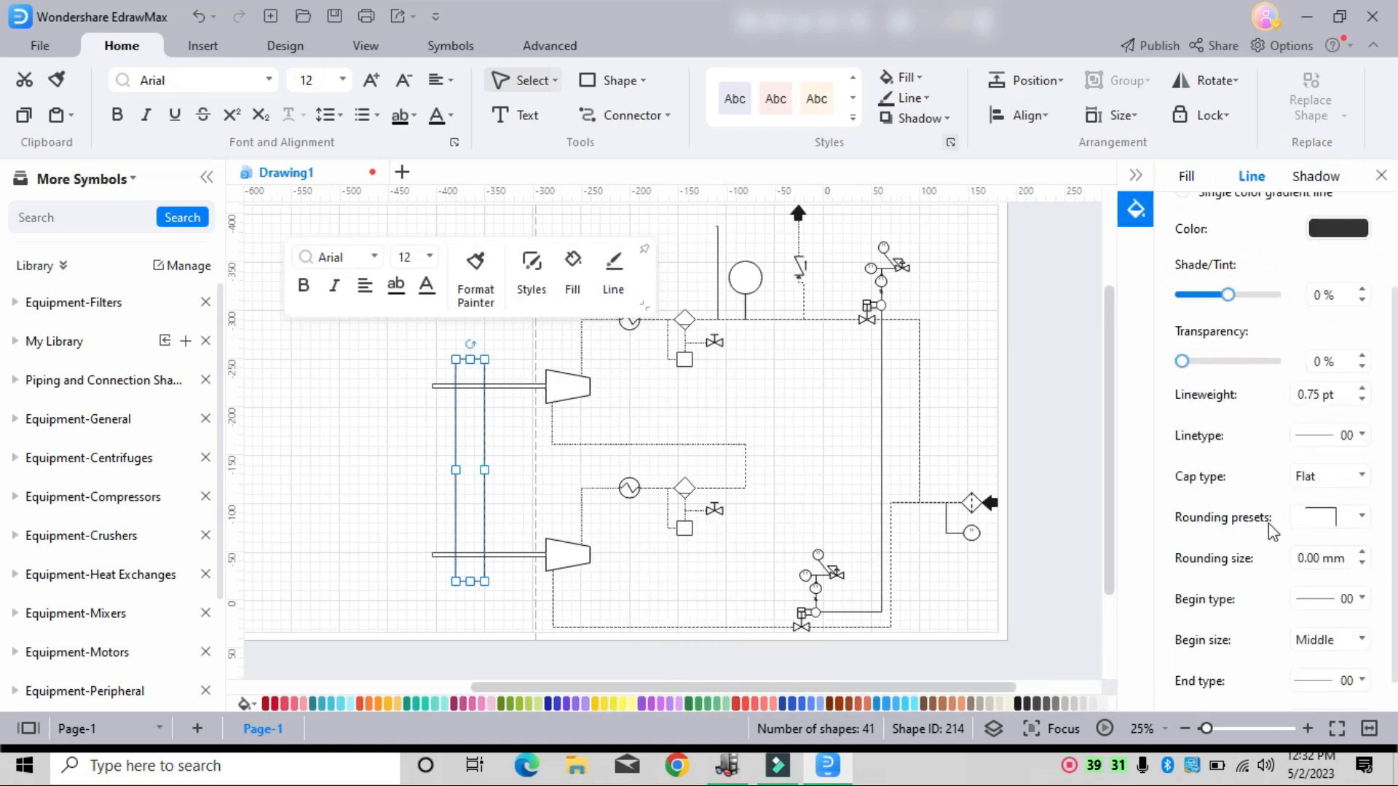
{"action": "scroll", "coordinate": [1274, 538], "scroll_direction": "down", "scroll_amount": 1}
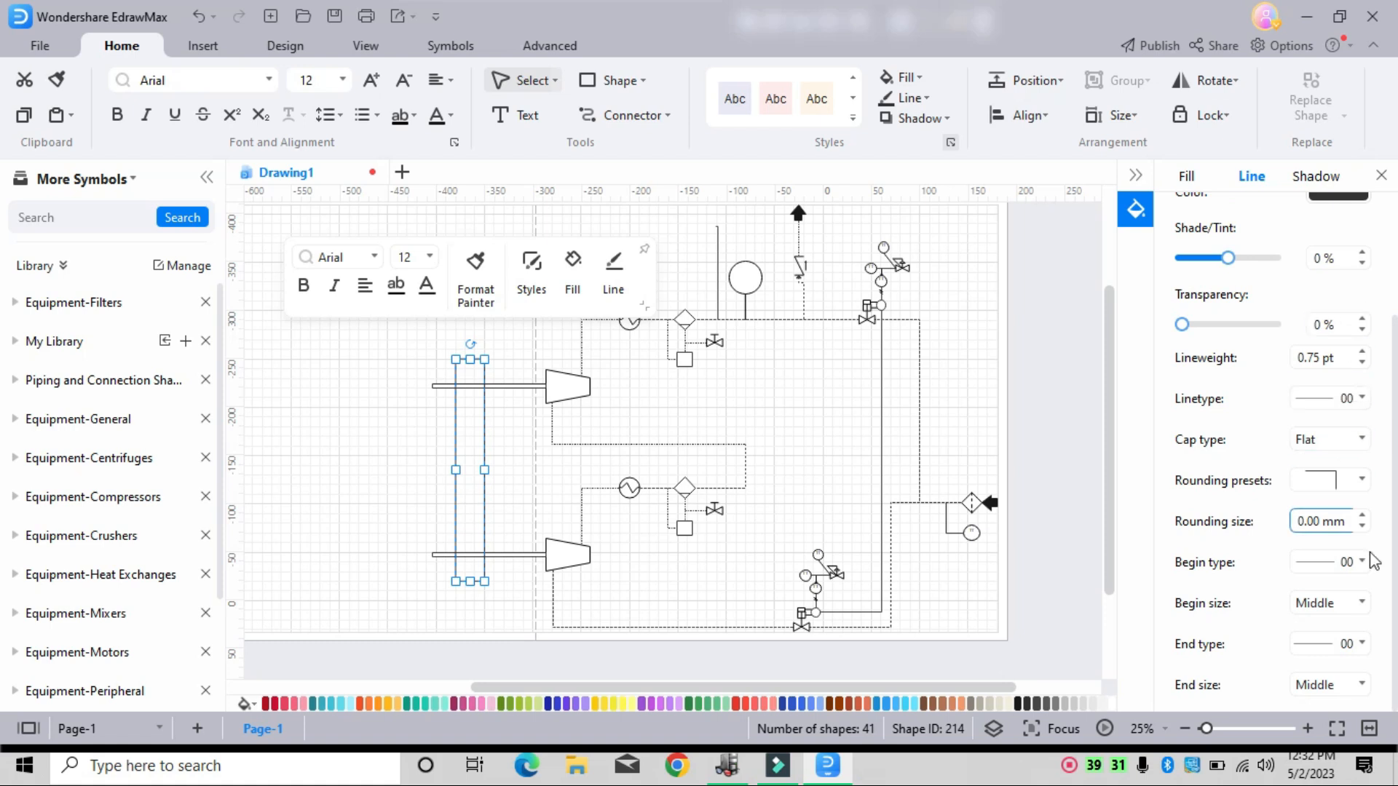
{"action": "scroll", "coordinate": [1327, 477], "scroll_direction": "up", "scroll_amount": 2}
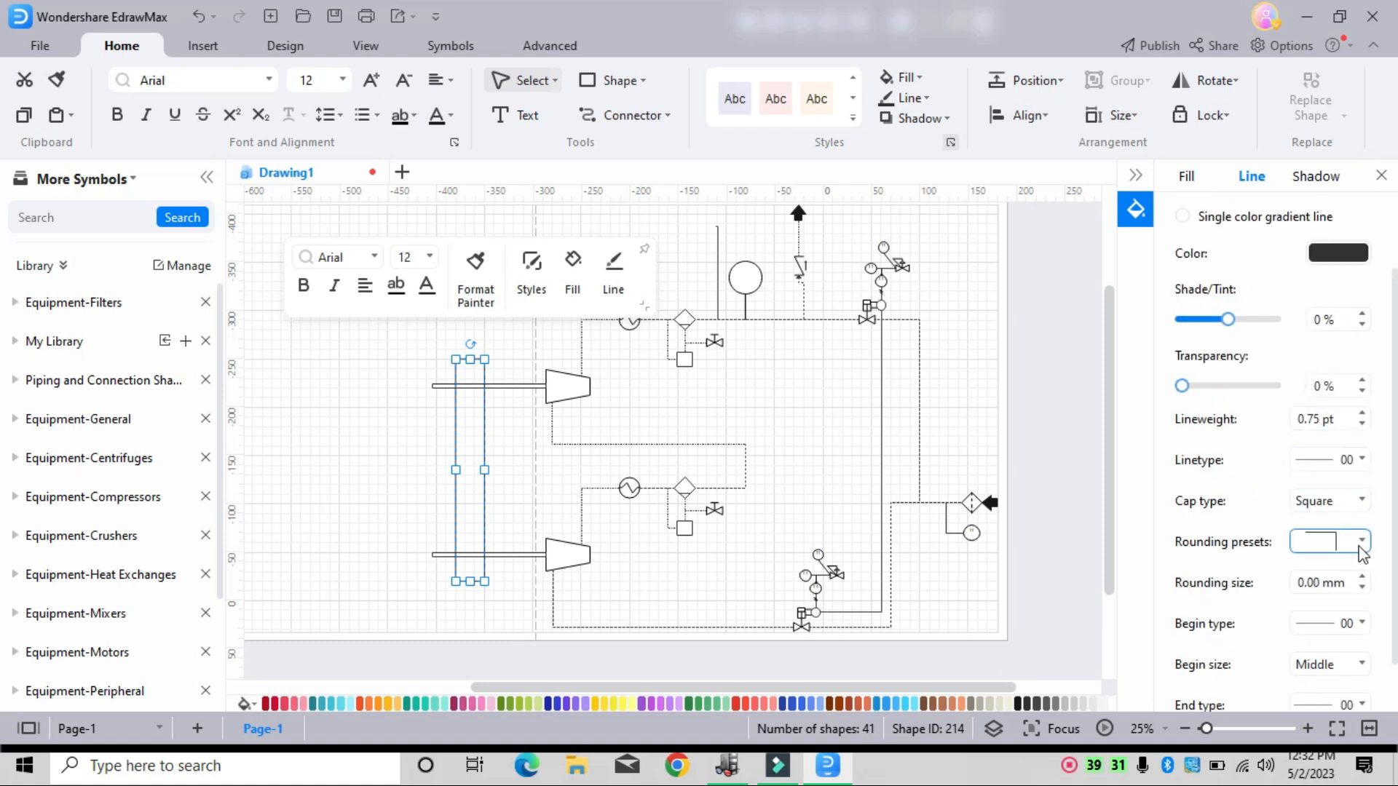
{"action": "scroll", "coordinate": [1354, 560], "scroll_direction": "down", "scroll_amount": 2}
{"action": "scroll", "coordinate": [1292, 517], "scroll_direction": "up", "scroll_amount": 5}
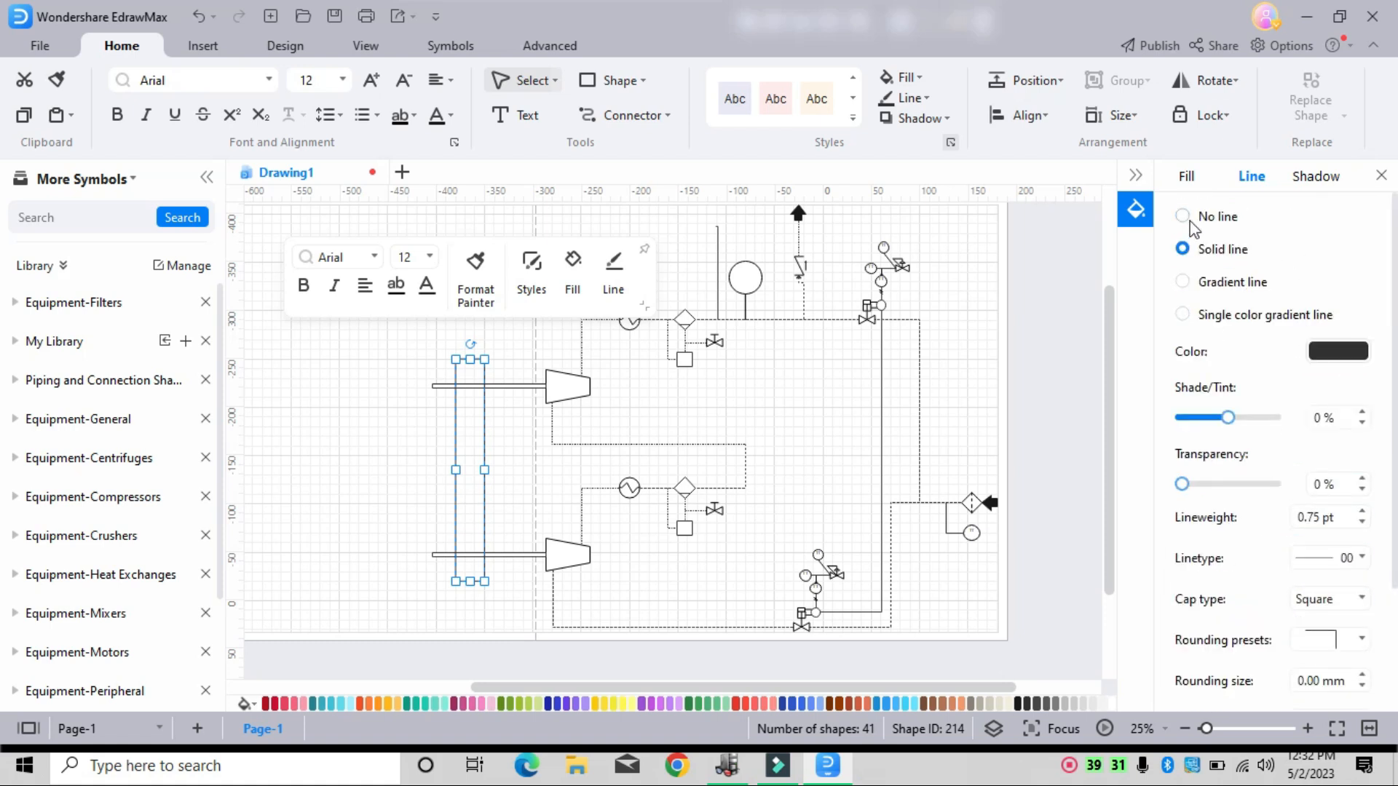
- Give the bull gear rectangle a diagonal hatch pattern fill
{"action": "left_click", "coordinate": [1186, 175]}
{"action": "left_click", "coordinate": [1199, 250]}
{"action": "left_click", "coordinate": [1182, 282]}
{"action": "left_click", "coordinate": [1182, 315]}
{"action": "left_click", "coordinate": [1182, 347]}
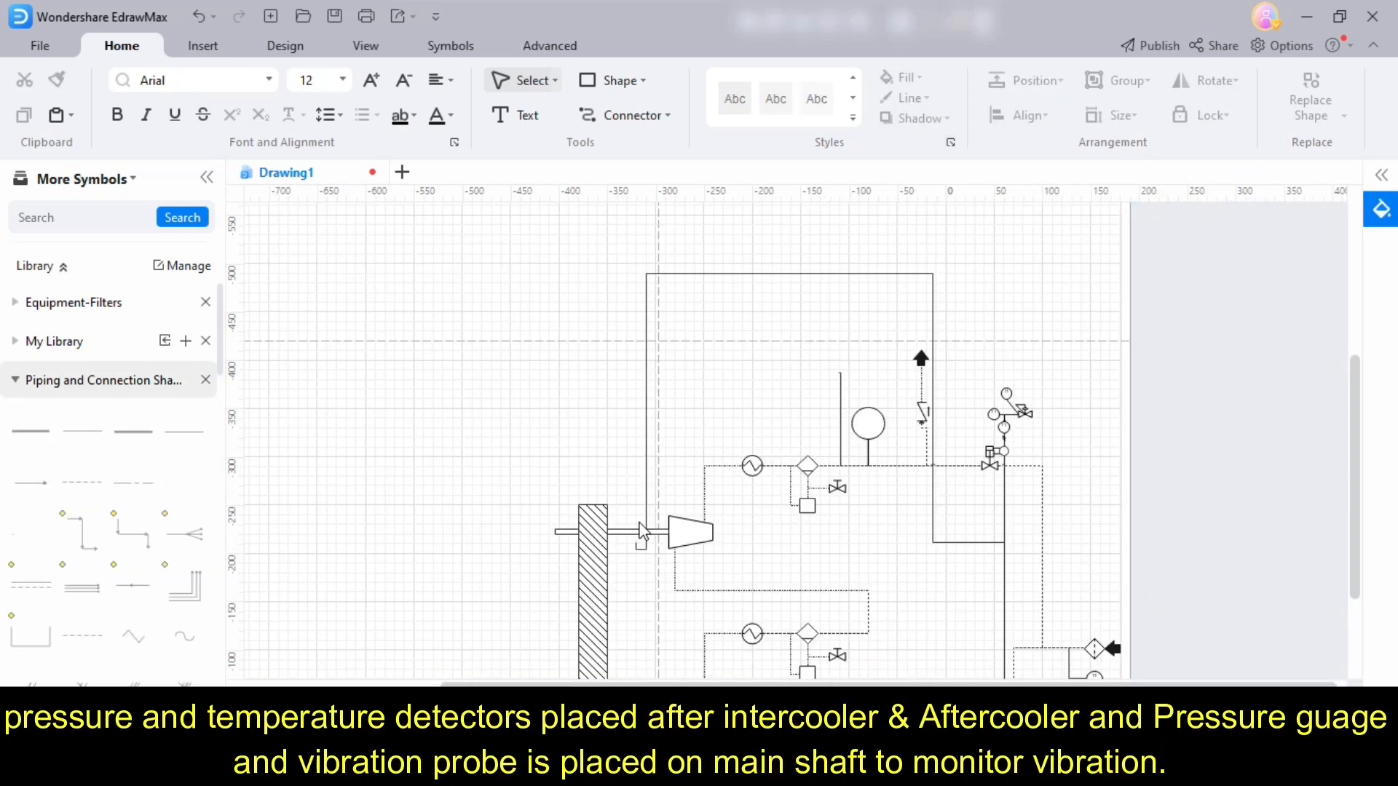
- Attach the free end of the vibration probe line to the underside of the upper rotor shaft
{"action": "scroll", "coordinate": [650, 570], "scroll_direction": "up", "scroll_amount": 2}
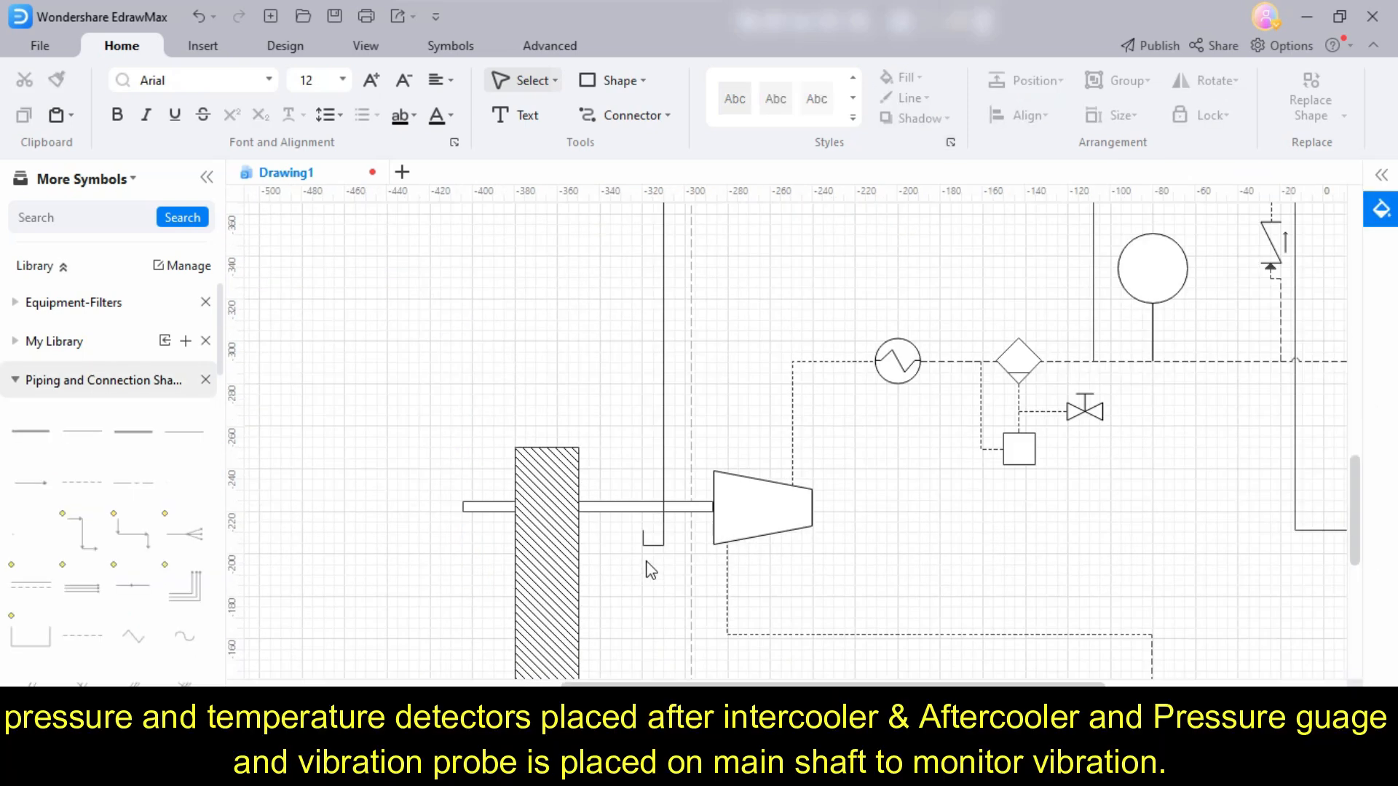
{"action": "left_click", "coordinate": [645, 538]}
{"action": "left_click_drag", "start_coordinate": [646, 537], "coordinate": [610, 513]}
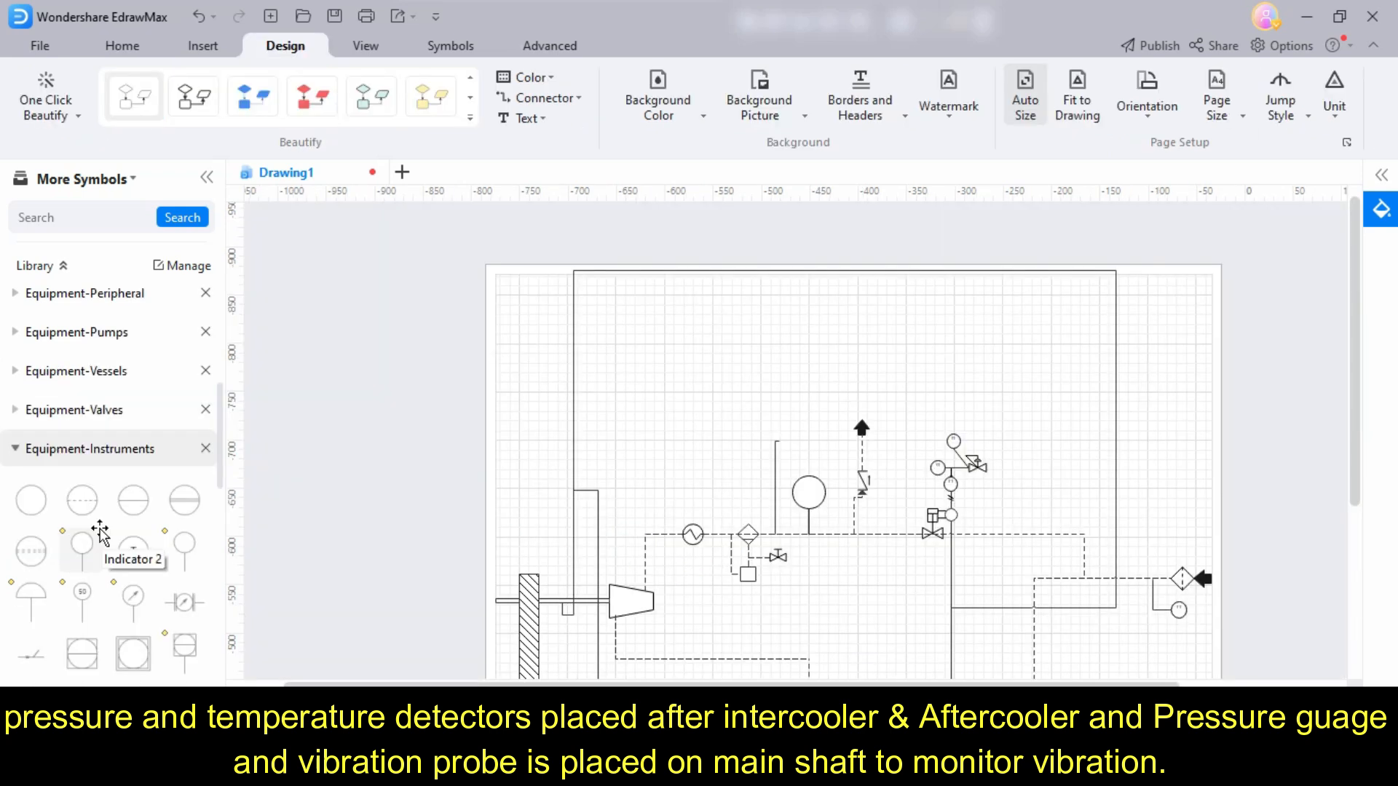
- Place a pressure gauge circle with a dashed centre line from the Equipment-Instruments library beside the upper part of the vibration probe line
{"action": "scroll", "coordinate": [102, 510], "scroll_direction": "down", "scroll_amount": 8}
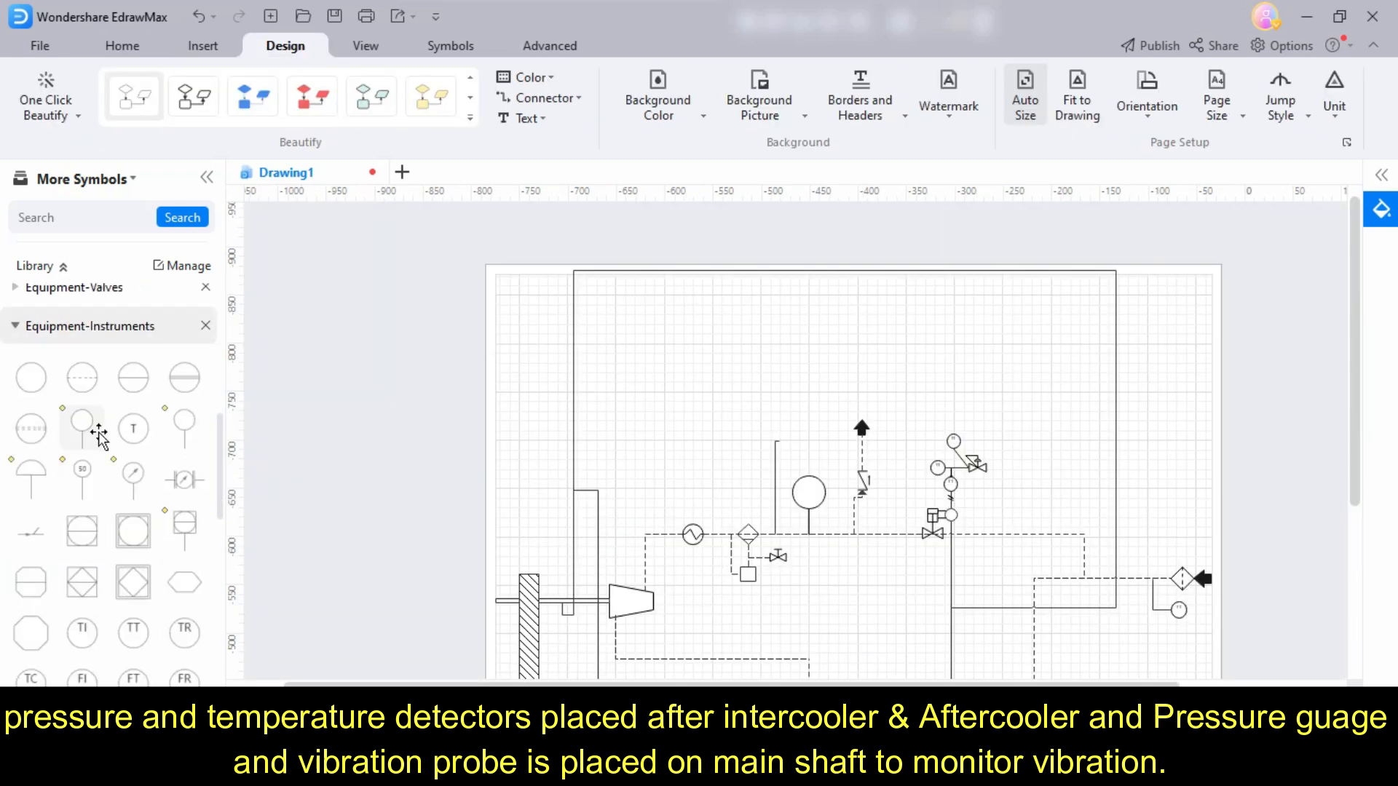
{"action": "scroll", "coordinate": [98, 437], "scroll_direction": "up", "scroll_amount": 5}
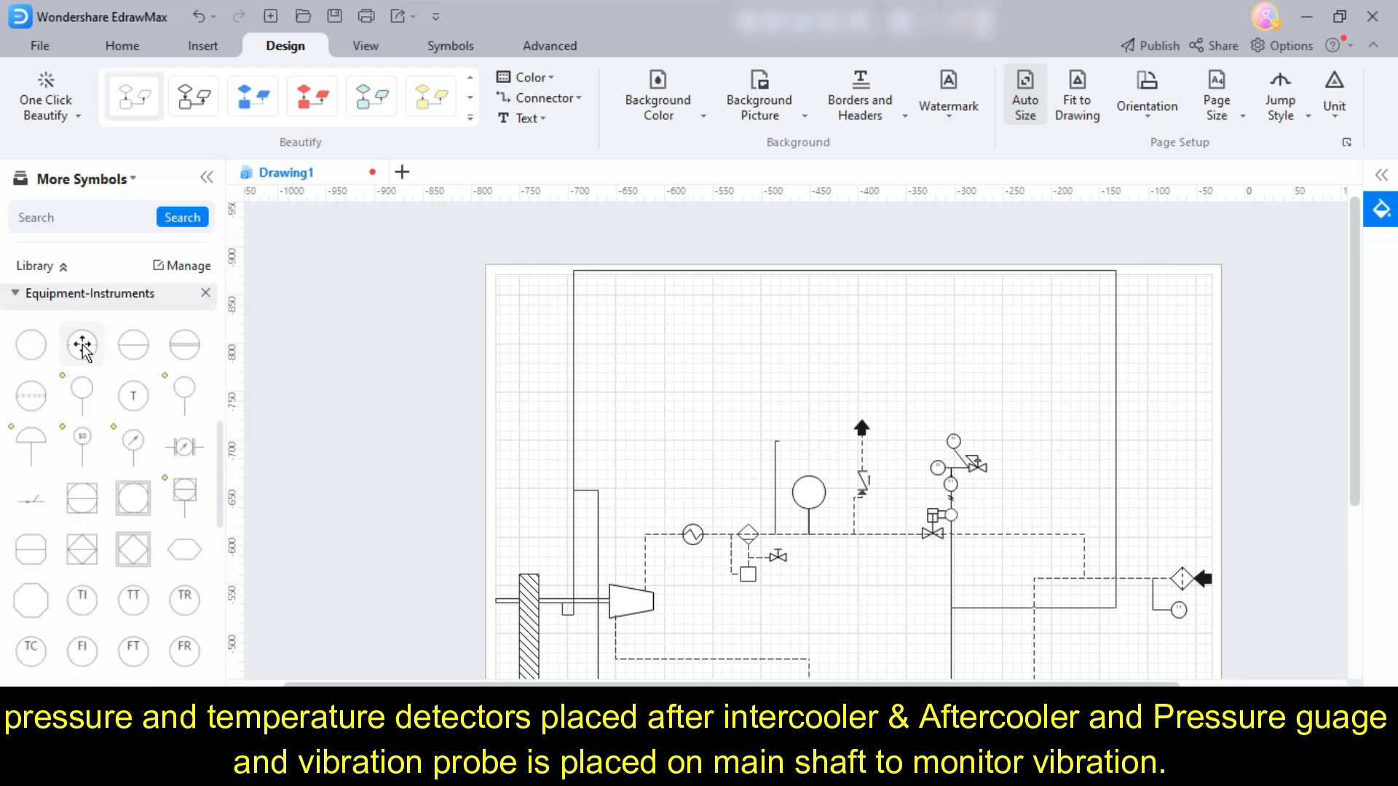
{"action": "left_click_drag", "start_coordinate": [82, 346], "coordinate": [631, 307]}
{"action": "scroll", "coordinate": [630, 306], "scroll_direction": "up", "scroll_amount": 6}
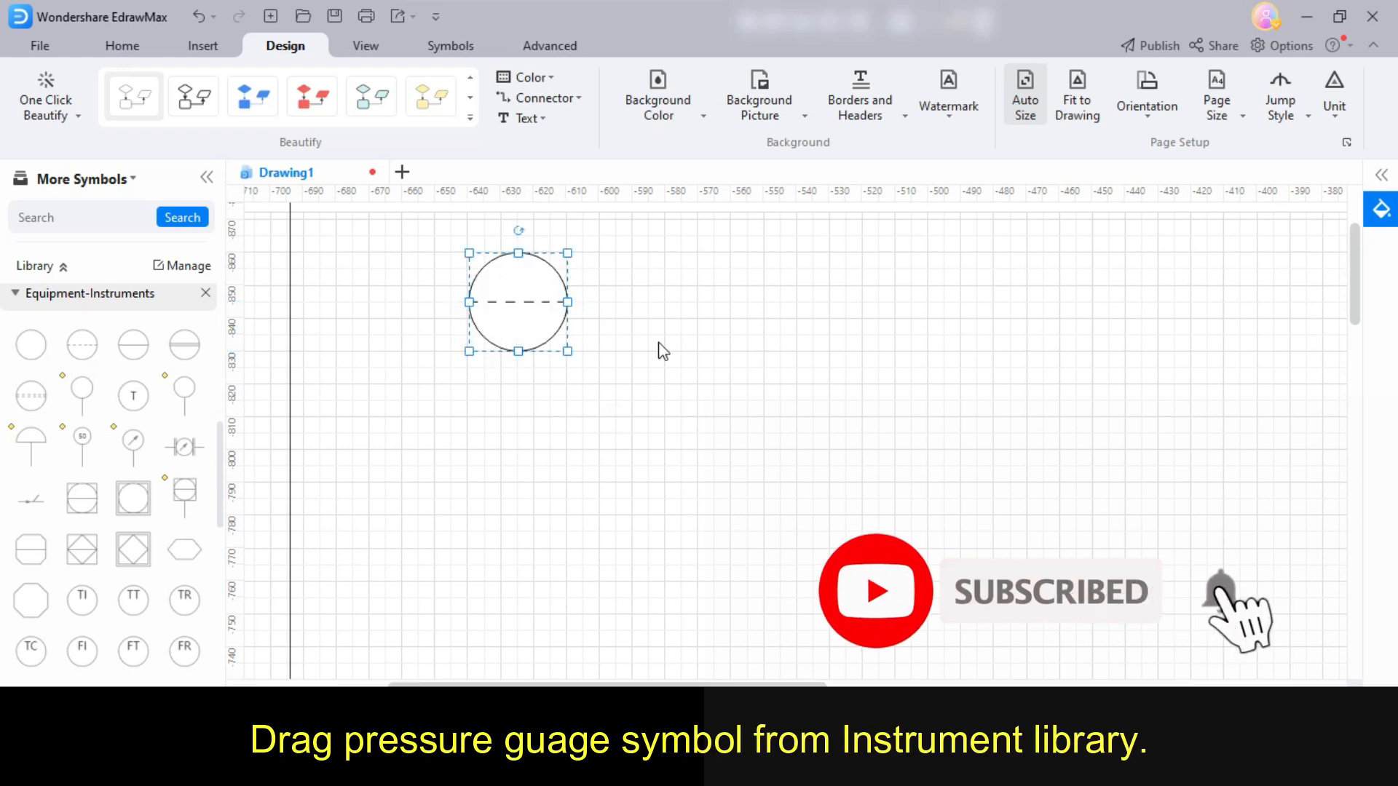
{"action": "left_click", "coordinate": [664, 407]}
{"action": "scroll", "coordinate": [661, 400], "scroll_direction": "up", "scroll_amount": 1}
{"action": "left_click_drag", "start_coordinate": [538, 389], "coordinate": [605, 447]}
- Duplicate the pressure gauge circle twice and line up the three gauges in a vertical column
{"action": "scroll", "coordinate": [643, 412], "scroll_direction": "down", "scroll_amount": 3}
{"action": "key", "text": "ctrl+d"}
{"action": "left_click", "coordinate": [704, 443]}
{"action": "left_click", "coordinate": [610, 441]}
{"action": "key", "text": "ctrl+d"}
{"action": "left_click_drag", "start_coordinate": [653, 486], "coordinate": [618, 524]}
{"action": "left_click", "coordinate": [624, 390]}
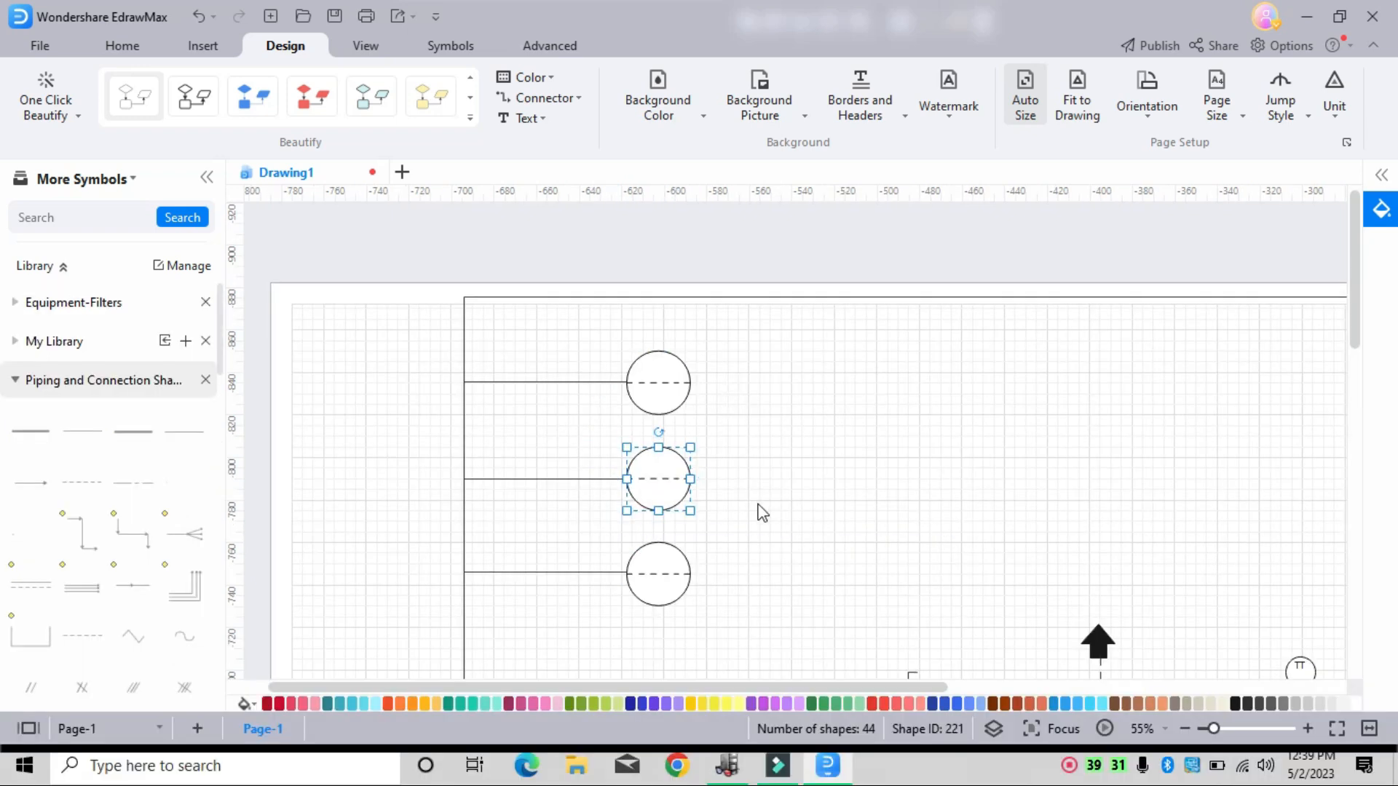
{"action": "left_click", "coordinate": [674, 555]}
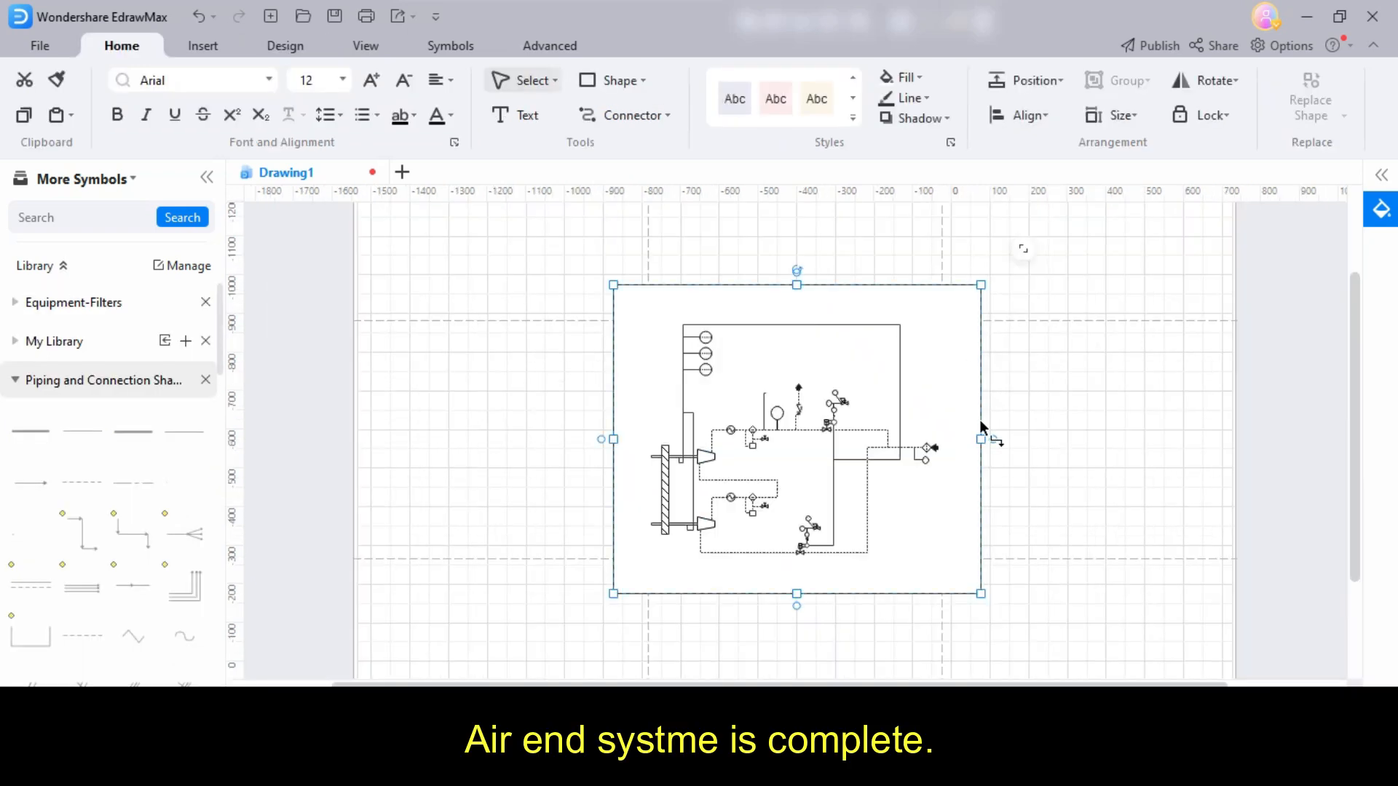
- Adjust the edge of the large rectangle around the diagram and fit the page to the drawing
{"action": "left_click_drag", "start_coordinate": [981, 437], "coordinate": [970, 439]}
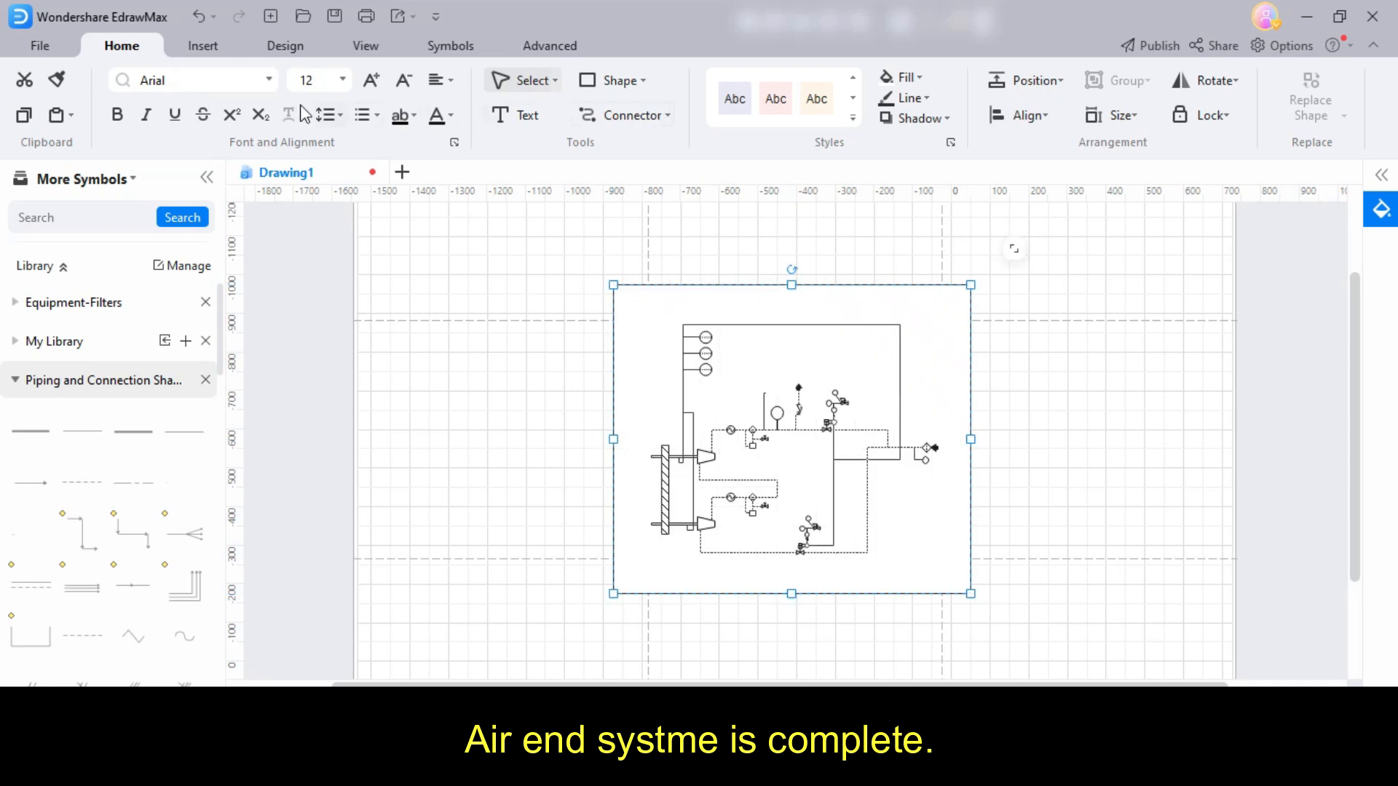
{"action": "left_click", "coordinate": [365, 45]}
{"action": "left_click", "coordinate": [285, 46]}
{"action": "left_click", "coordinate": [1077, 106]}
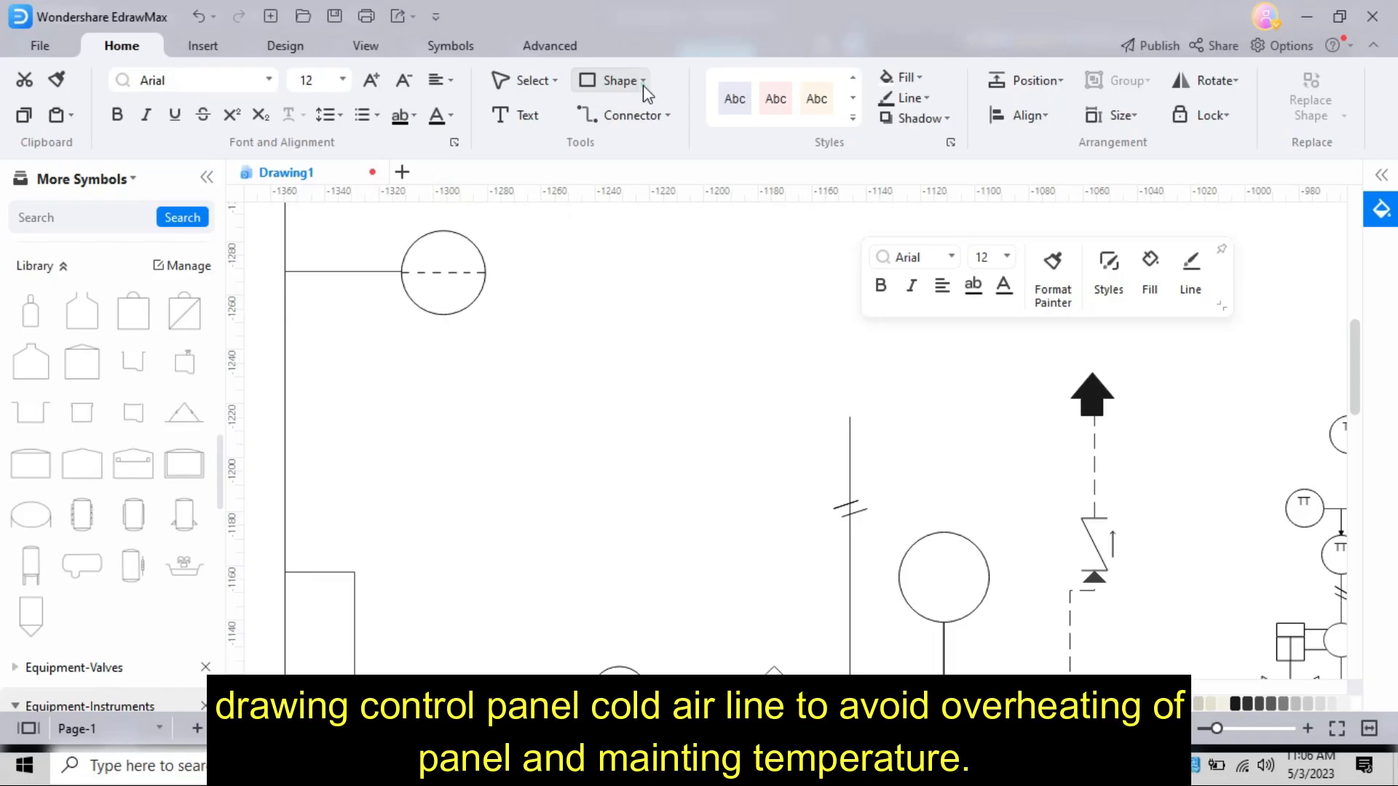
- Draw a small upright rectangle at the upper end of the vertical line carrying the double-slash mark
{"action": "left_click", "coordinate": [644, 82]}
{"action": "left_click", "coordinate": [650, 115]}
{"action": "left_click", "coordinate": [828, 332]}
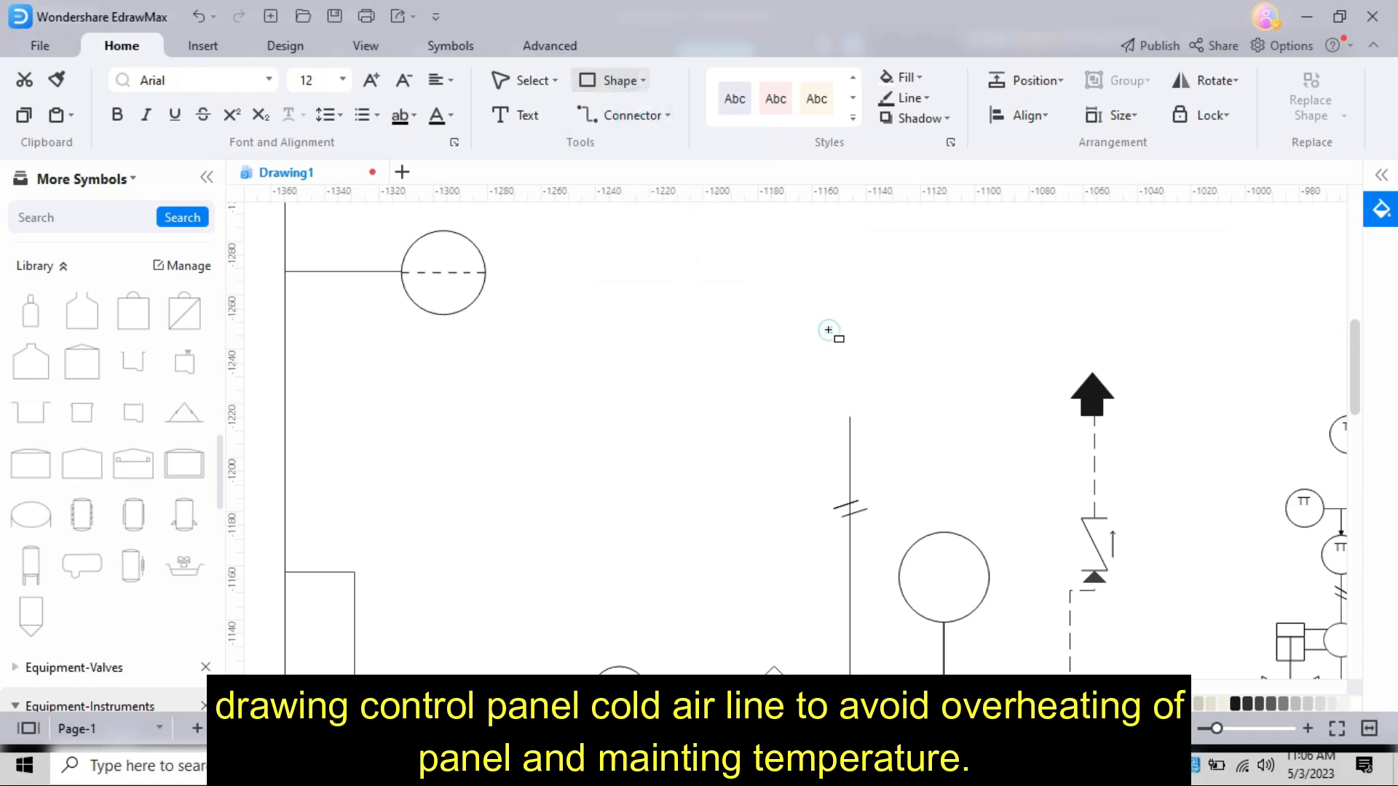
{"action": "left_click_drag", "start_coordinate": [826, 334], "coordinate": [905, 400]}
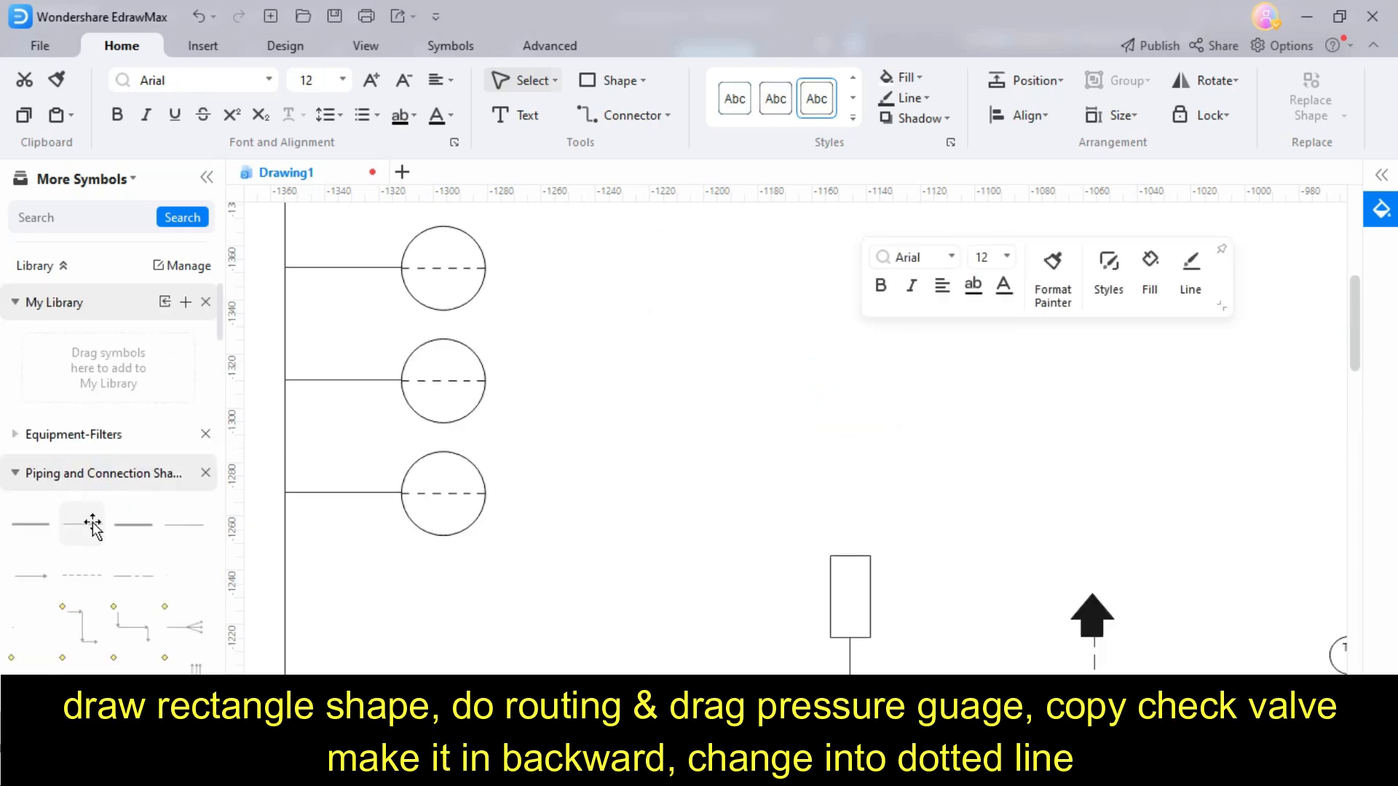
- Add a pressure gauge circle above the small rectangle and route the control panel cold air lines to it
{"action": "left_click_drag", "start_coordinate": [92, 526], "coordinate": [739, 533]}
{"action": "left_click_drag", "start_coordinate": [832, 558], "coordinate": [849, 475]}
{"action": "left_click_drag", "start_coordinate": [67, 525], "coordinate": [811, 474]}
{"action": "mouse_move", "coordinate": [84, 564]}
{"action": "left_mouse_down"}
{"action": "mouse_move", "coordinate": [375, 477]}
{"action": "mouse_move", "coordinate": [854, 406]}
{"action": "left_mouse_up"}
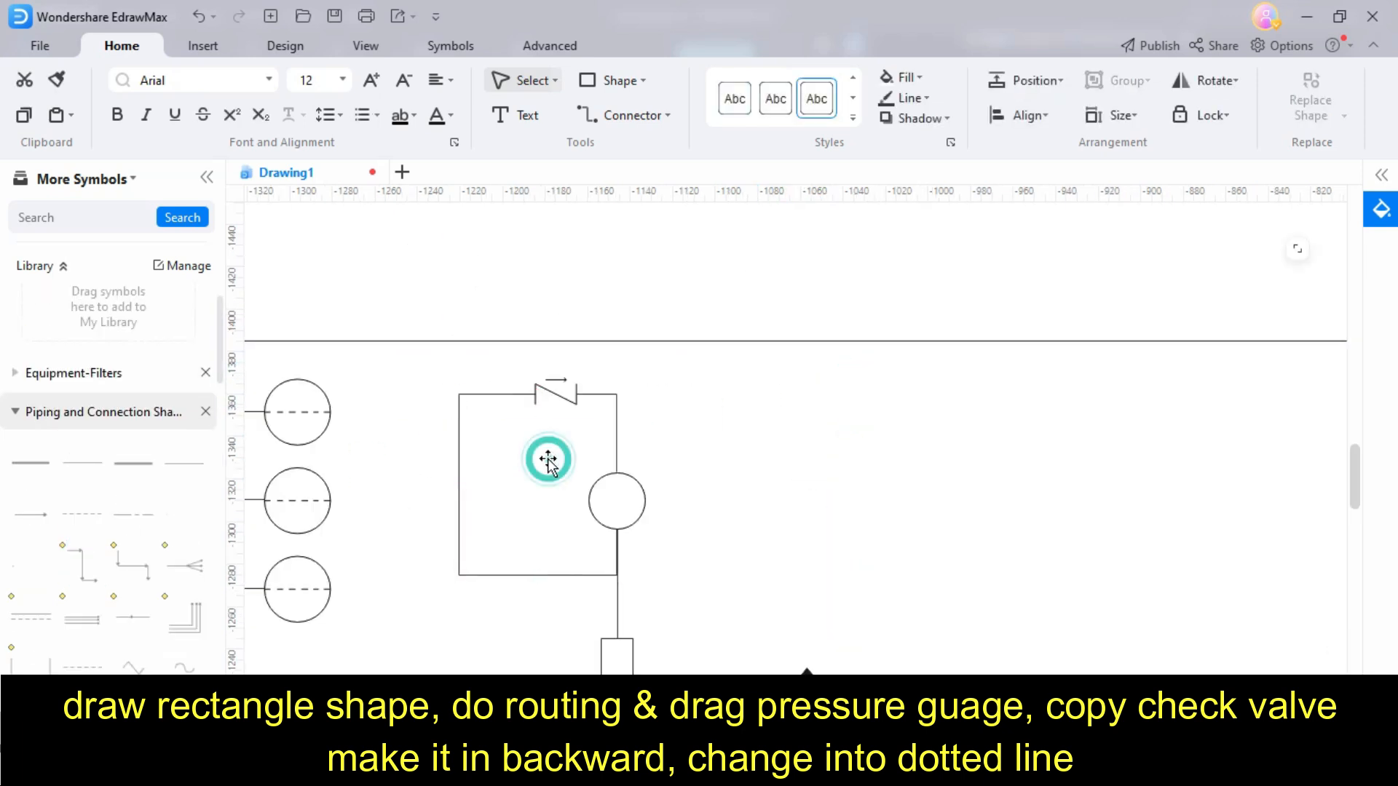
- Draw a wide rectangle for the control panel above the gauge and change its outline to a dashed linetype
{"action": "left_click", "coordinate": [610, 80]}
{"action": "left_click_drag", "start_coordinate": [673, 352], "coordinate": [427, 469]}
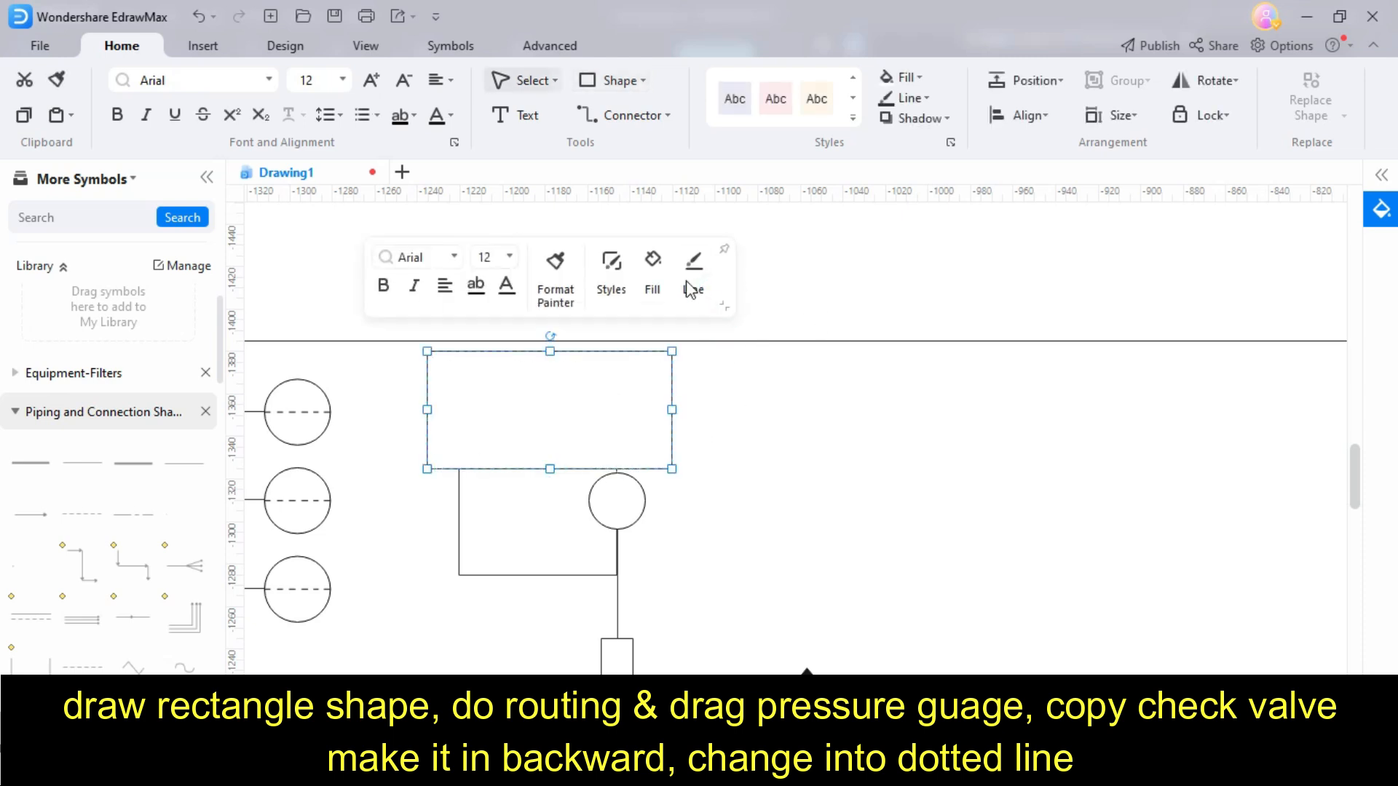
{"action": "left_click", "coordinate": [693, 266]}
{"action": "mouse_move", "coordinate": [914, 657]}
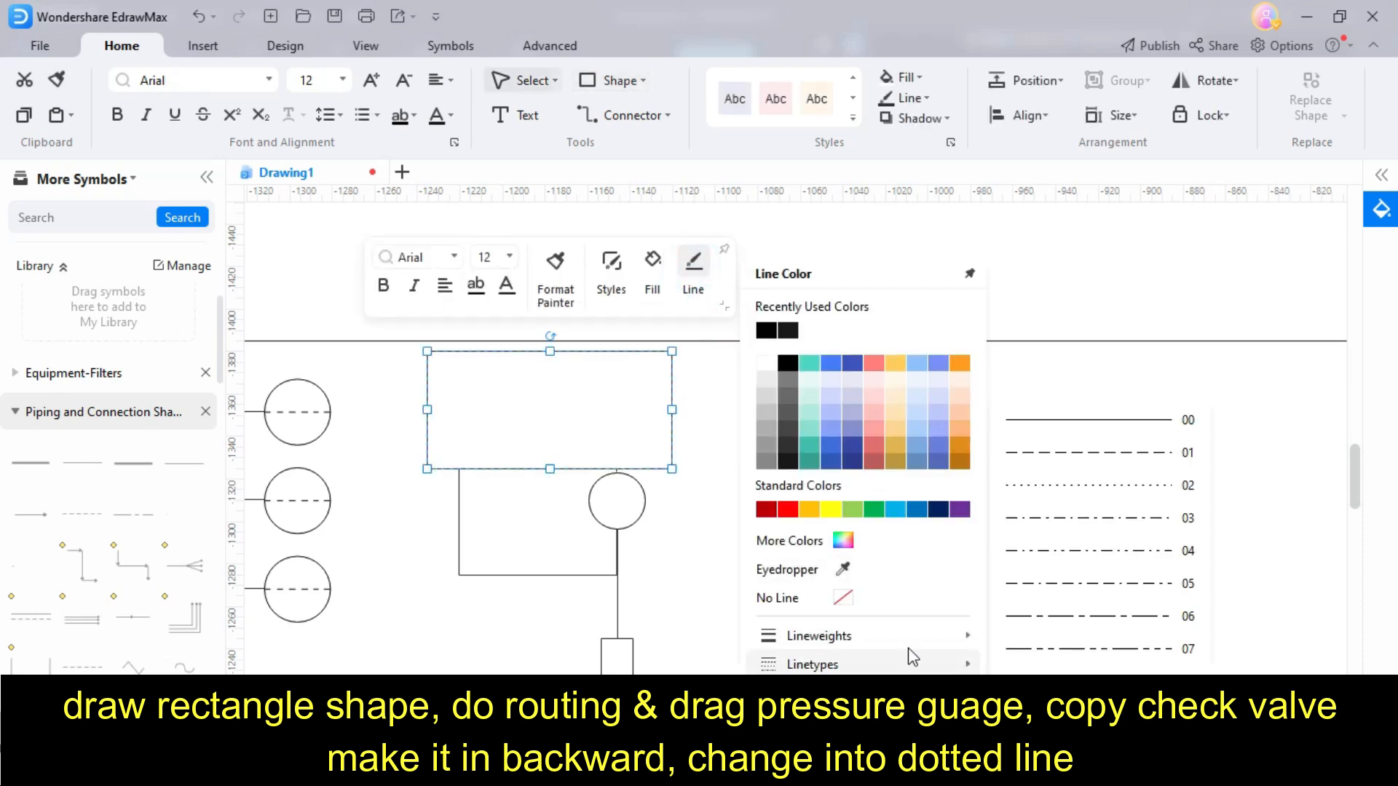
{"action": "left_click", "coordinate": [1083, 456]}
{"action": "mouse_move", "coordinate": [910, 664]}
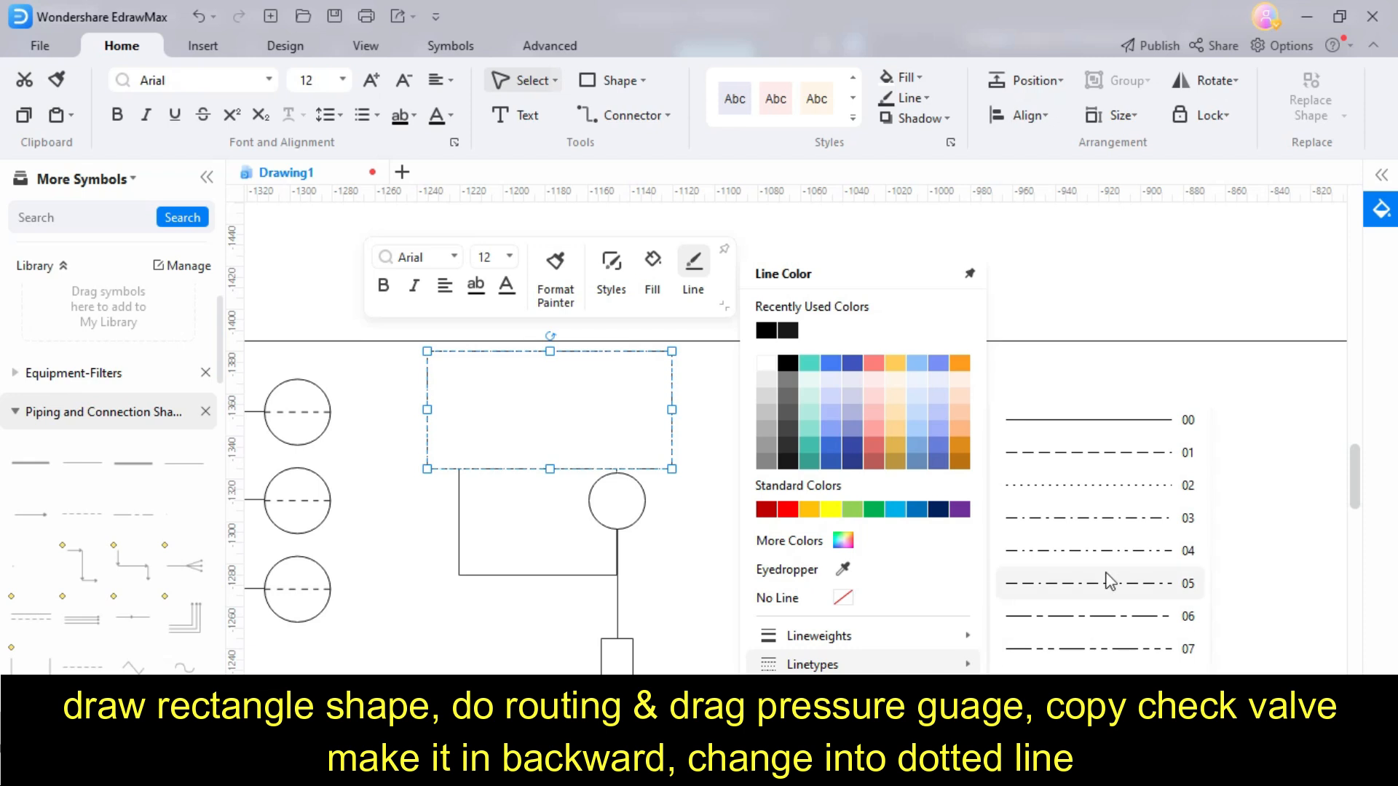
{"action": "mouse_move", "coordinate": [961, 636]}
{"action": "left_click", "coordinate": [1056, 593]}
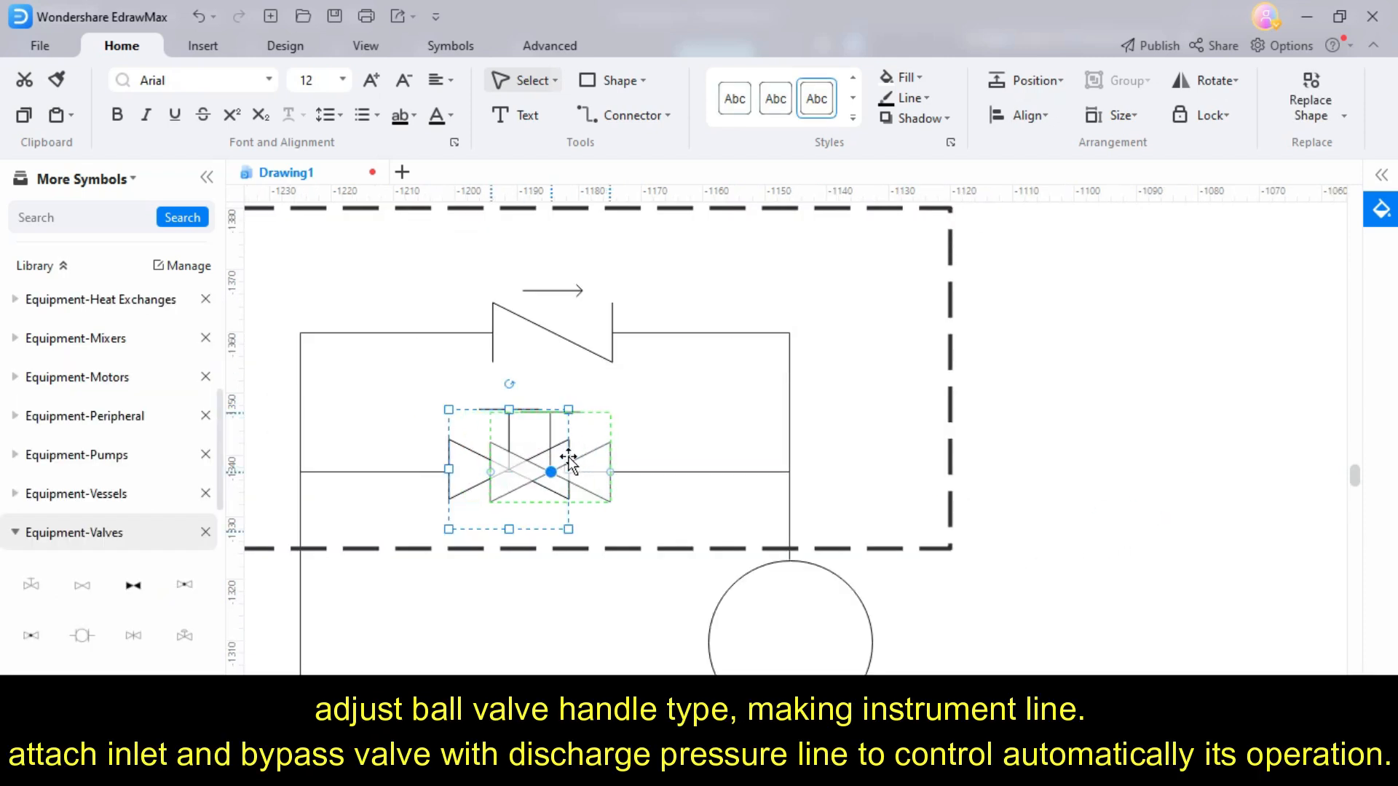
- Extend solid instrument lines from the inlet and bypass valve assemblies to the vertical discharge pressure line
{"action": "left_click", "coordinate": [658, 448]}
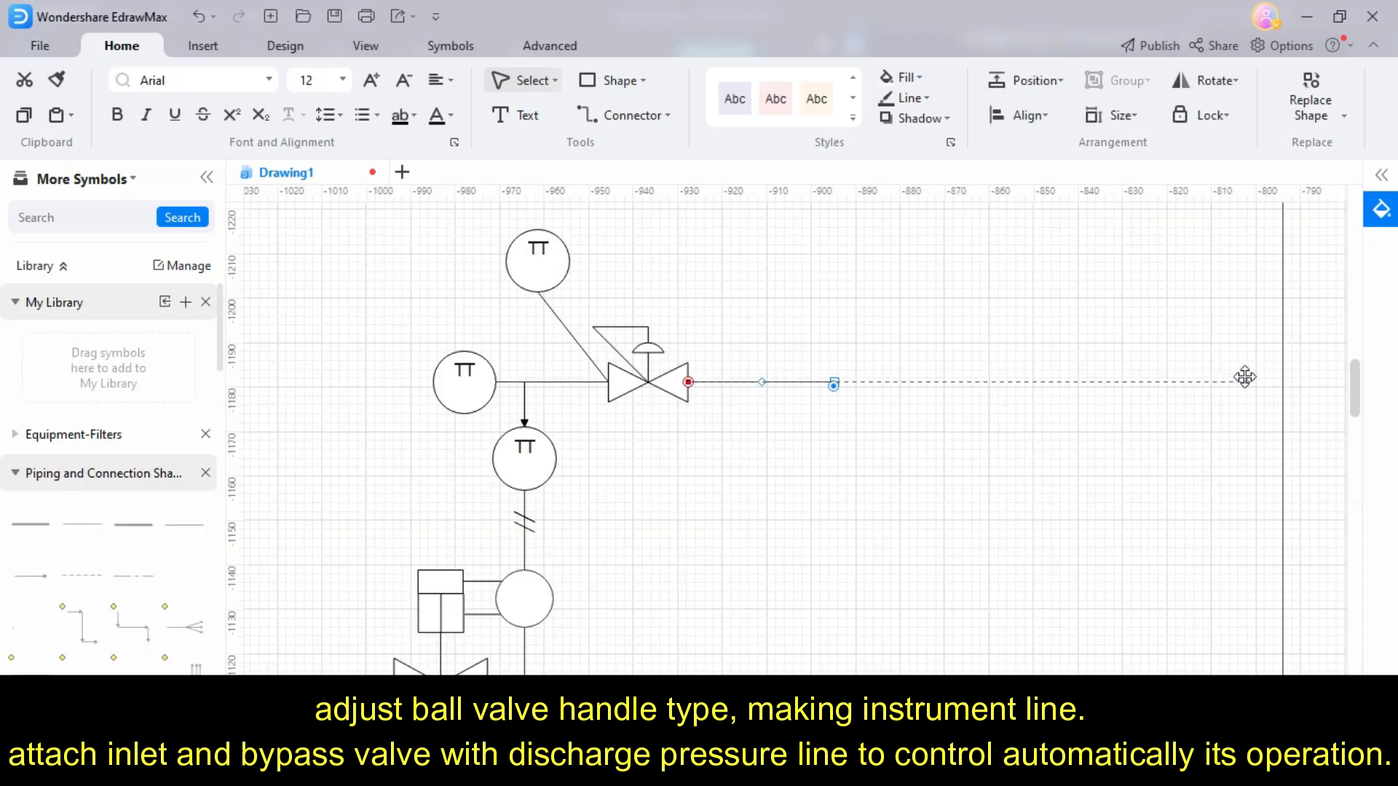
{"action": "left_click", "coordinate": [1155, 335]}
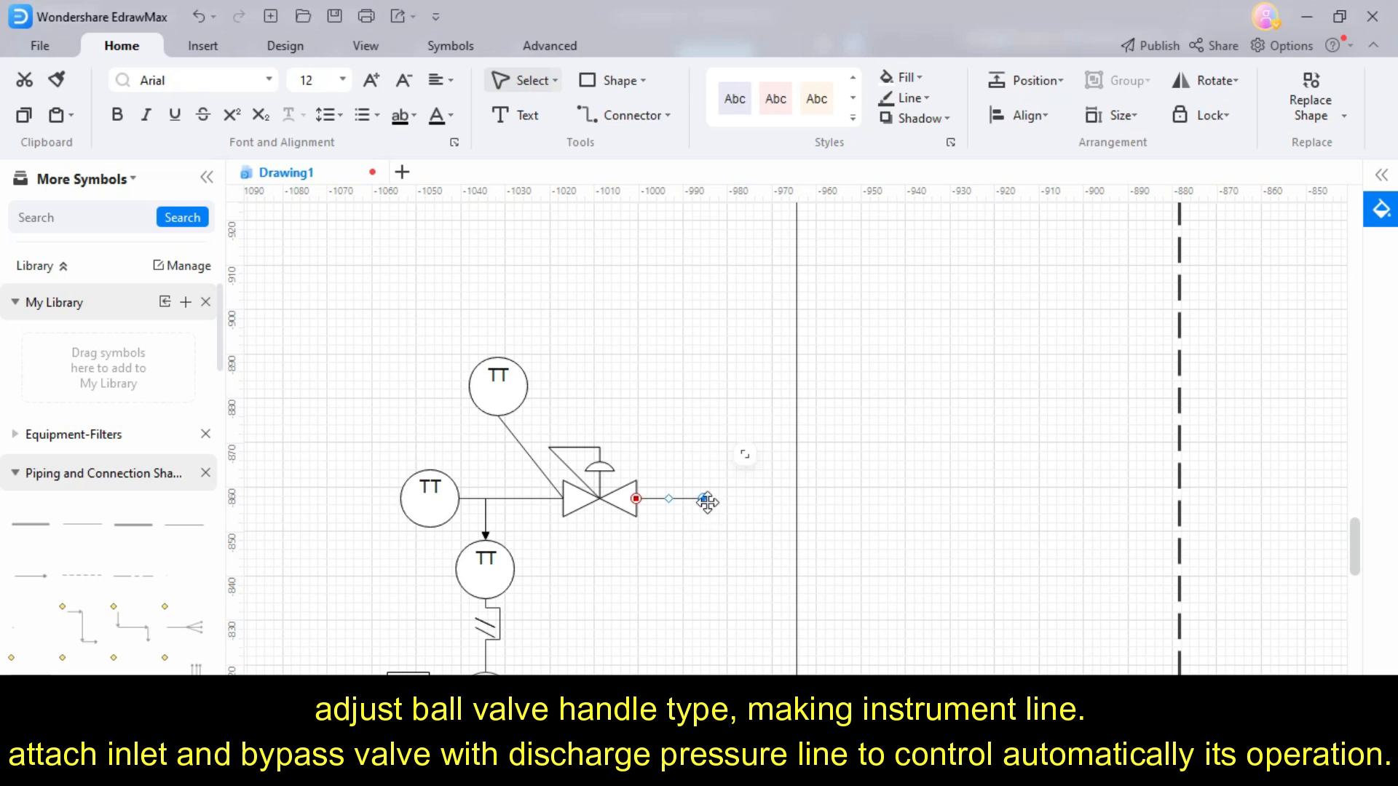
{"action": "left_click_drag", "start_coordinate": [704, 499], "coordinate": [786, 498]}
{"action": "left_click", "coordinate": [867, 522]}
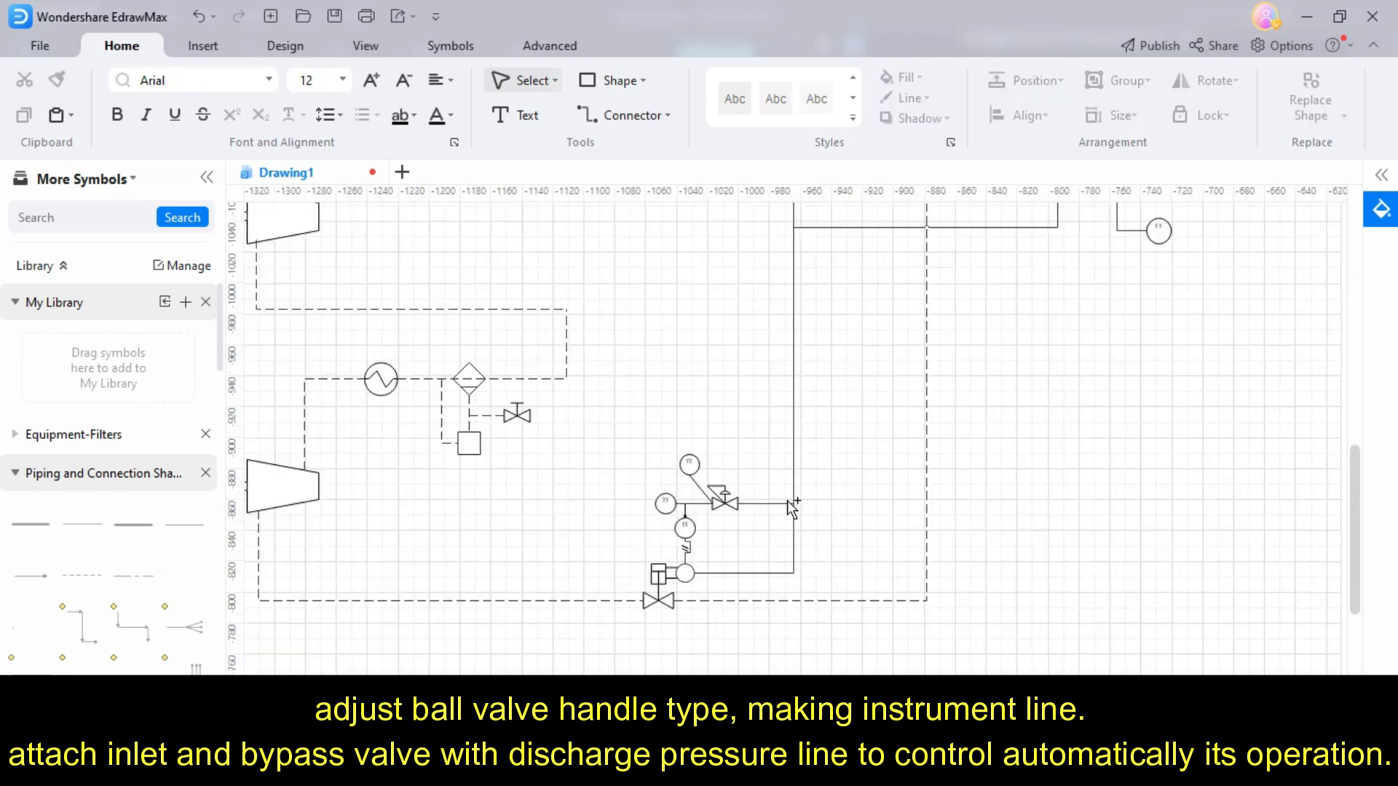
{"action": "scroll", "coordinate": [814, 466], "scroll_direction": "up", "scroll_amount": 2}
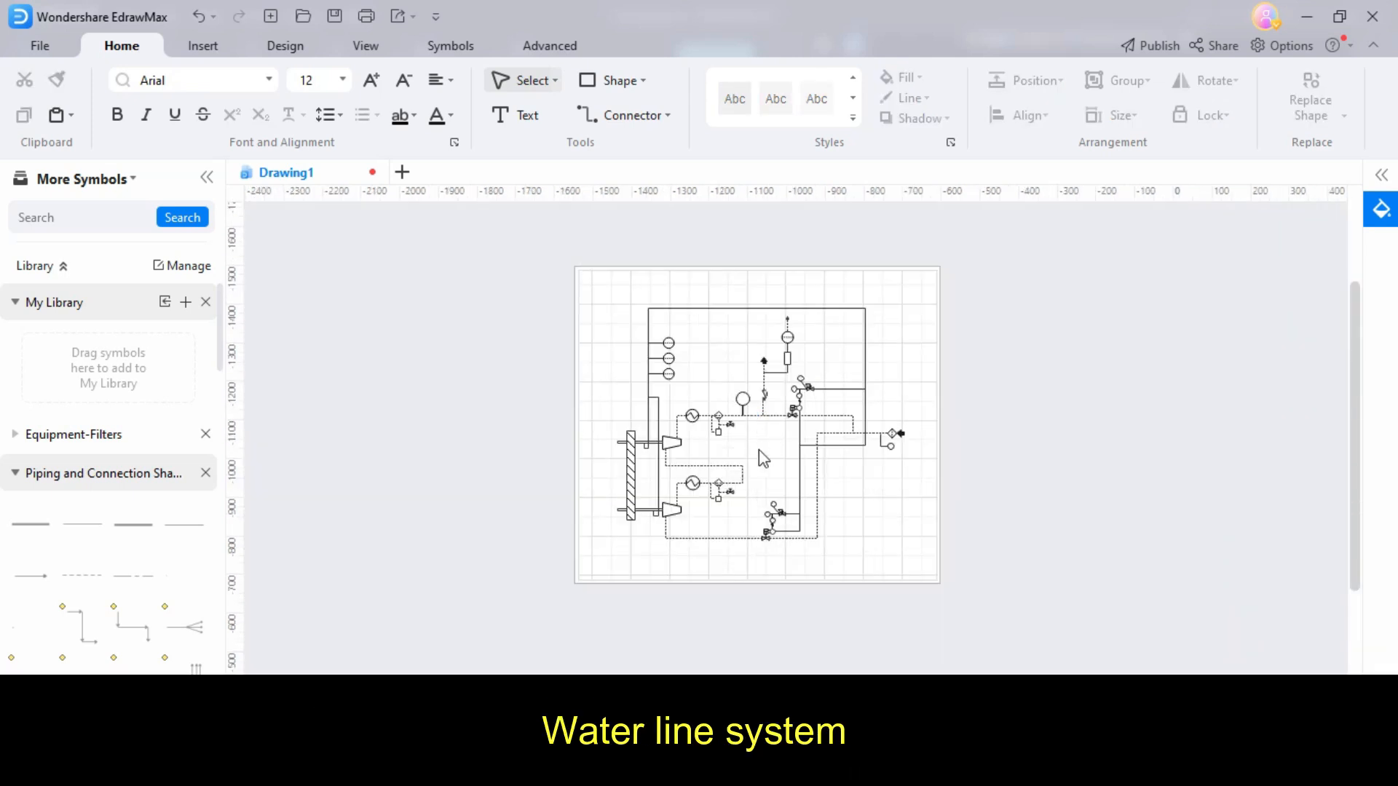
- Duplicate the upper cooler symbol and place the copy to the left of the bull gear as the oil cooler
{"action": "scroll", "coordinate": [764, 459], "scroll_direction": "up", "scroll_amount": 3}
{"action": "left_click", "coordinate": [597, 364]}
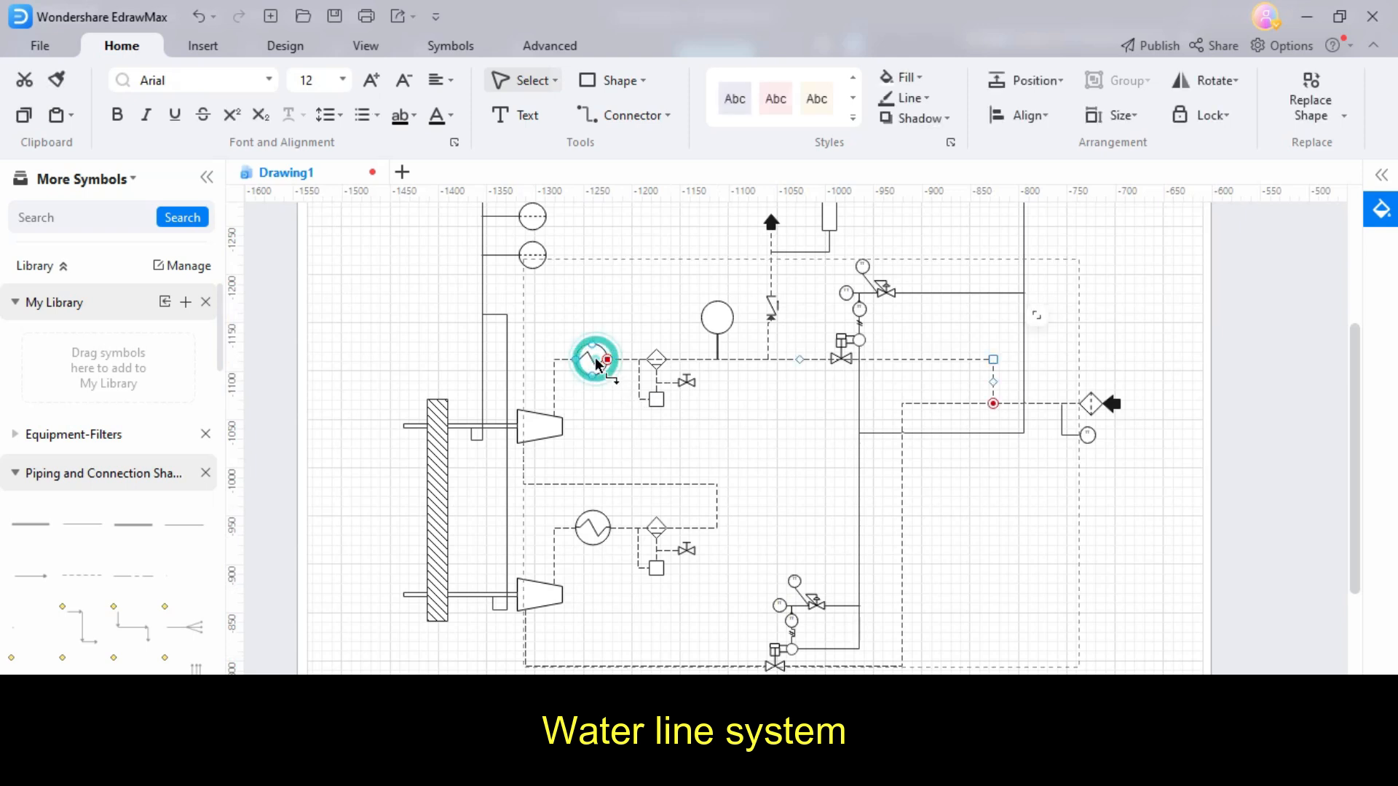
{"action": "key", "text": "ctrl+d"}
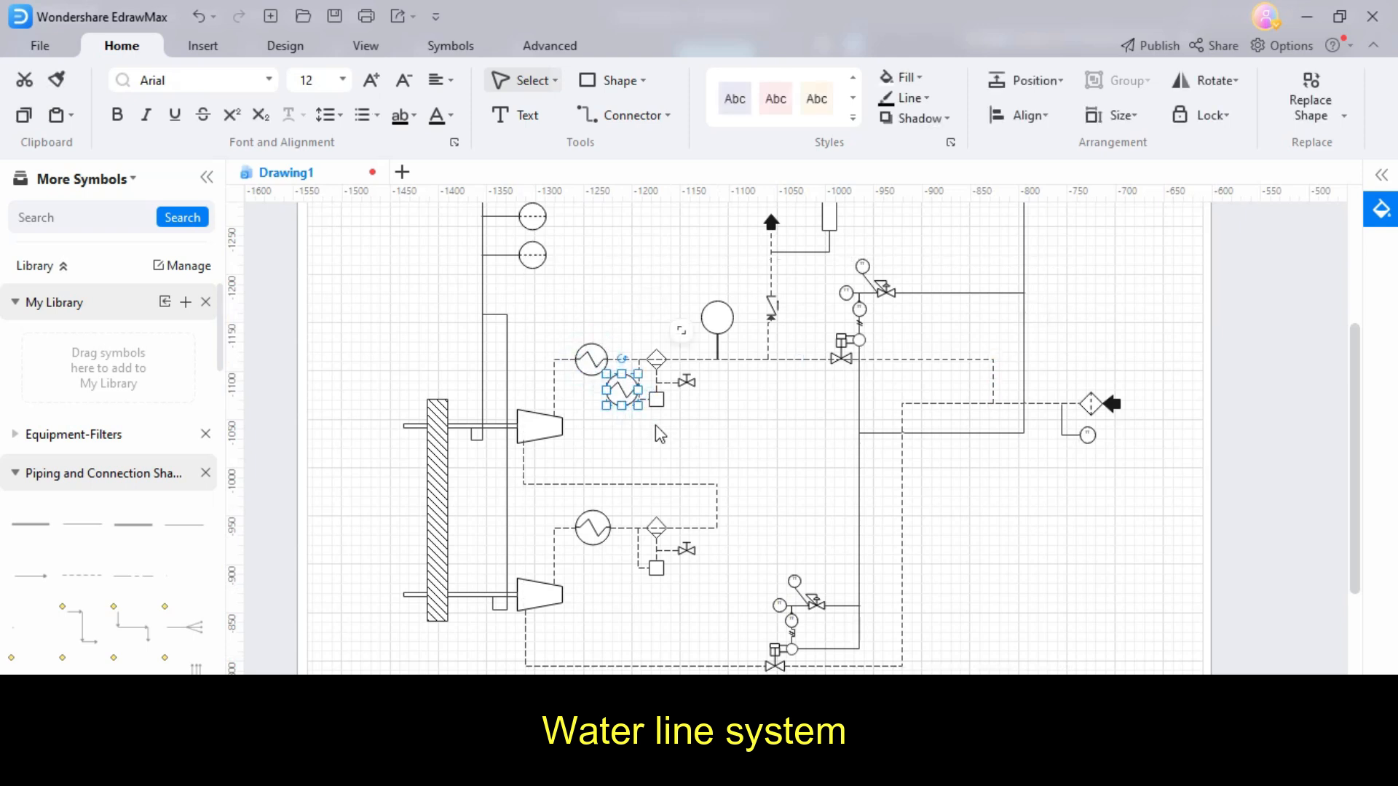
{"action": "left_click_drag", "start_coordinate": [626, 393], "coordinate": [292, 396]}
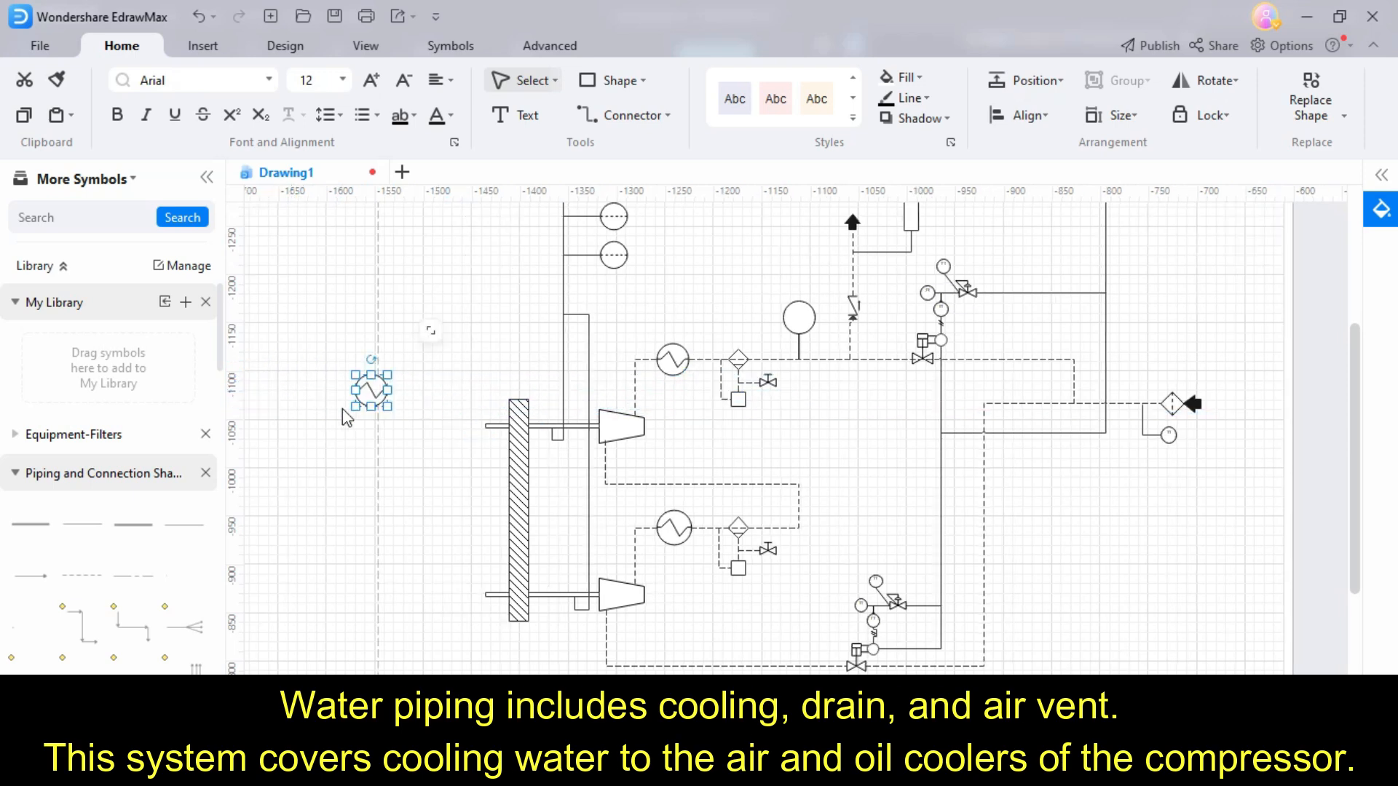
{"action": "left_click", "coordinate": [424, 406]}
- Route a cooling water line from below the air inlet, under the compressor stages, to the oil cooler's left side
{"action": "scroll", "coordinate": [468, 414], "scroll_direction": "down", "scroll_amount": 2}
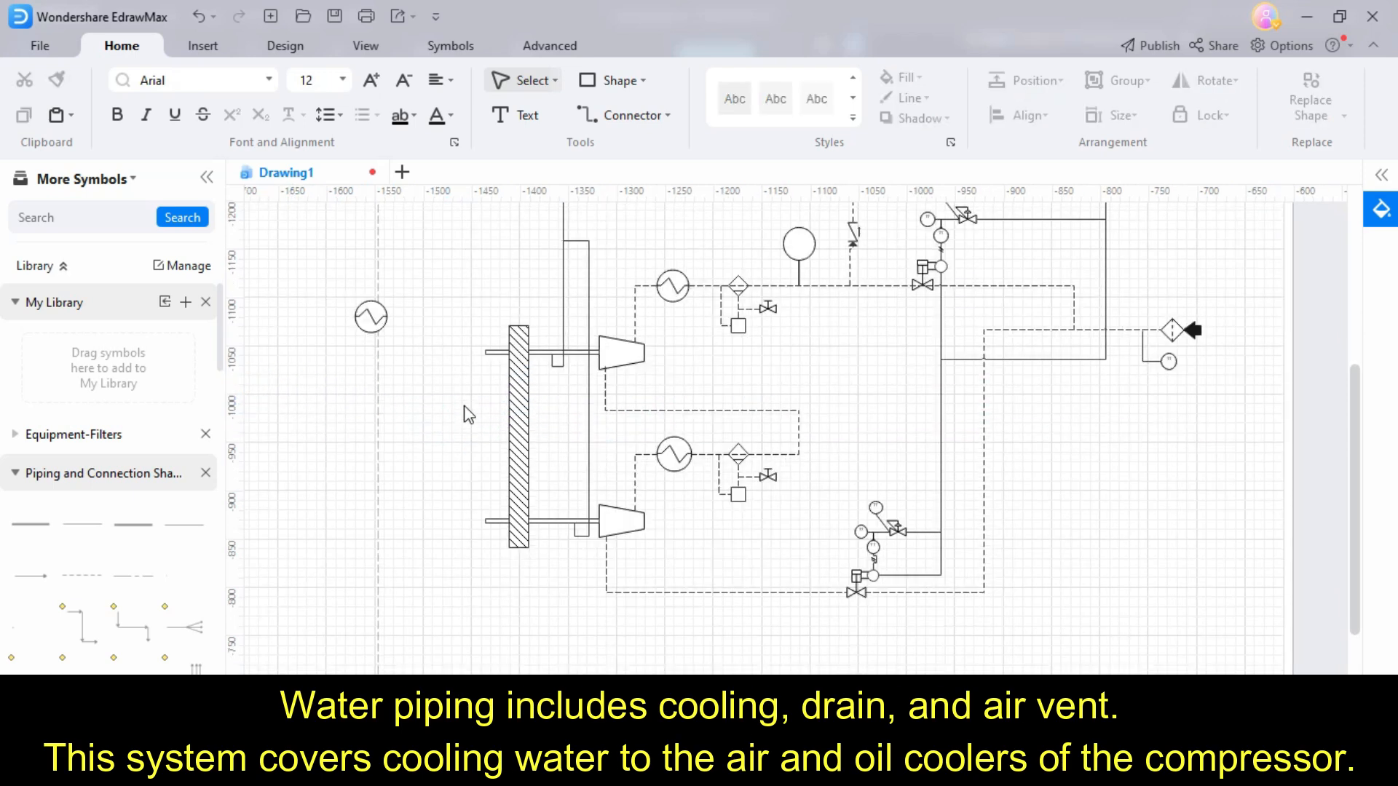
{"action": "left_click", "coordinate": [1091, 627]}
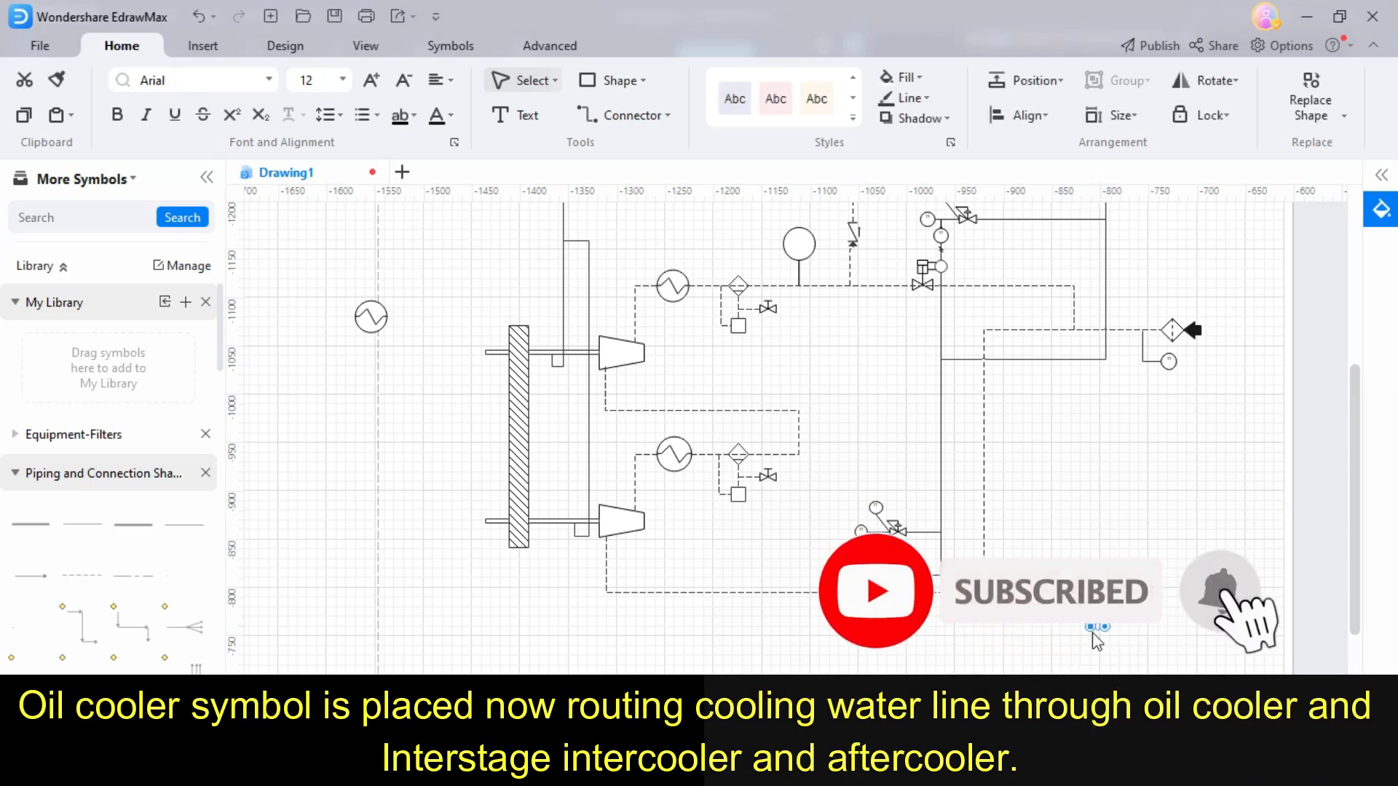
{"action": "left_click_drag", "start_coordinate": [1089, 627], "coordinate": [355, 316]}
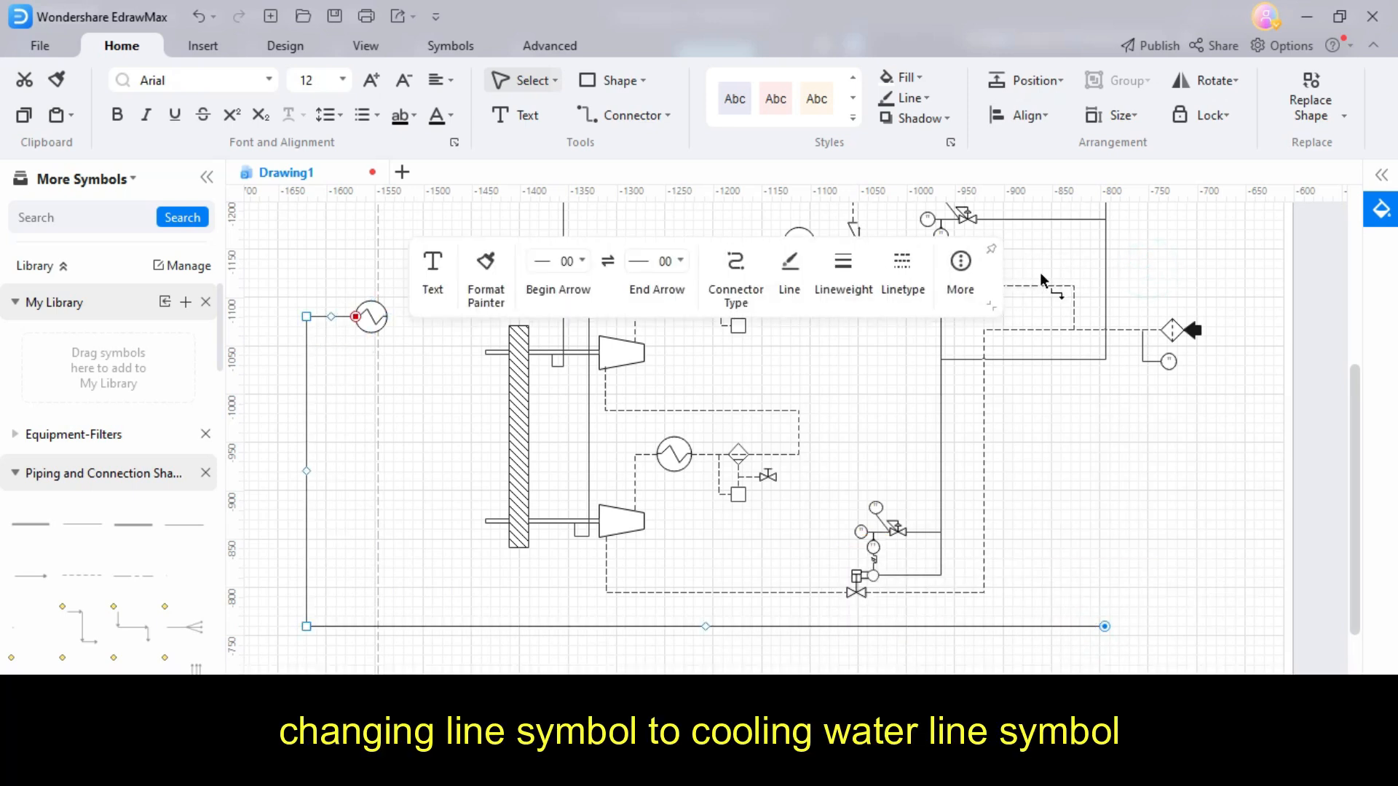
- Set the cooling water line to linetype 06 with a 2 pt lineweight
{"action": "left_click", "coordinate": [901, 264]}
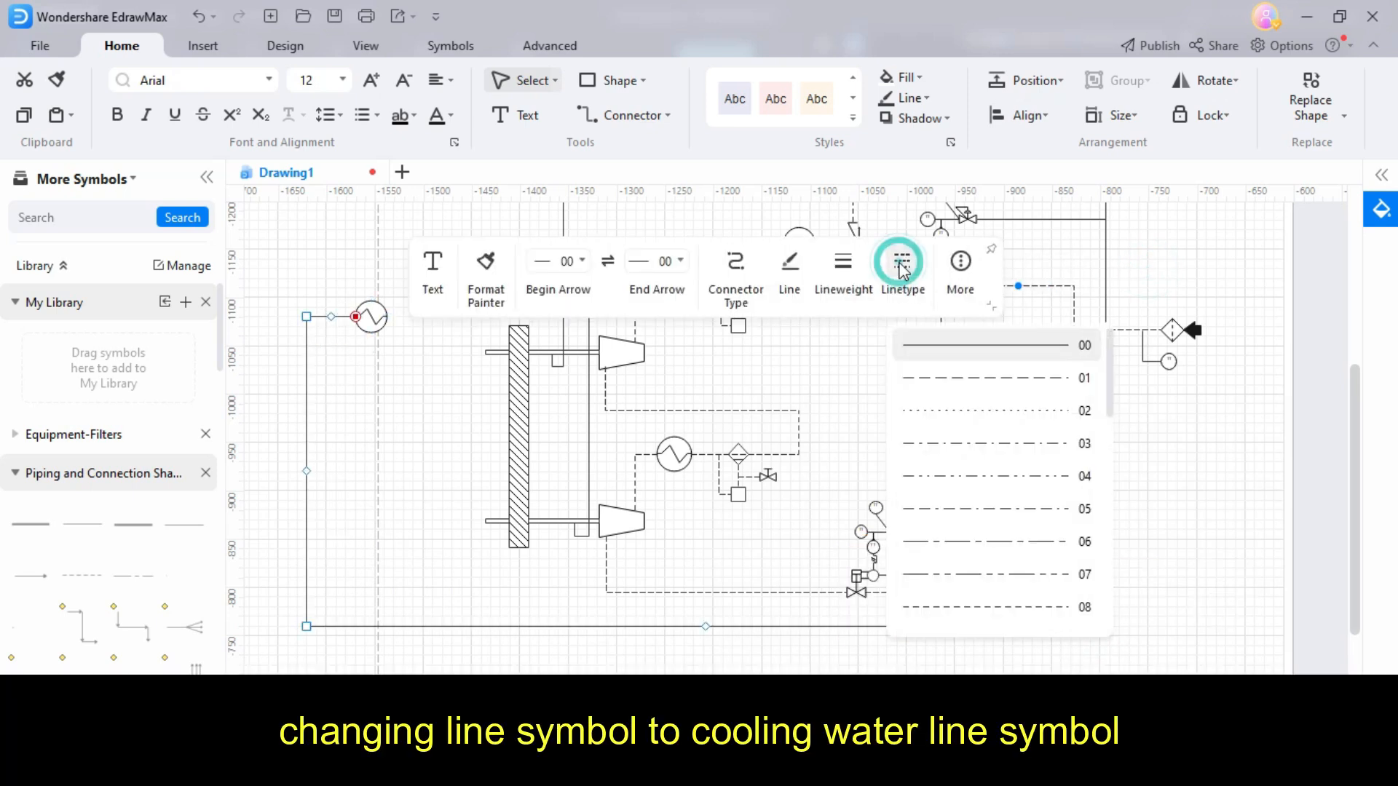
{"action": "left_click", "coordinate": [986, 539]}
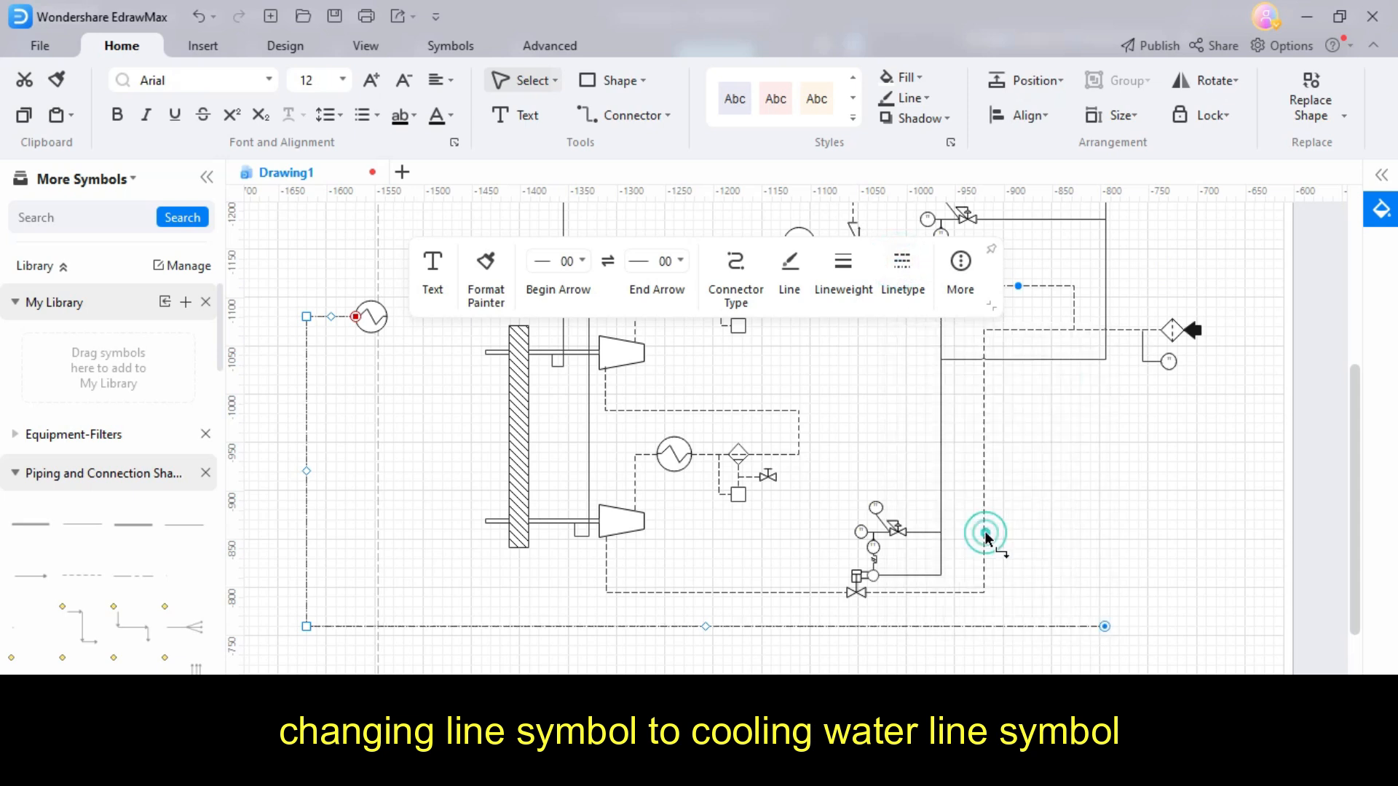
{"action": "left_click", "coordinate": [842, 261]}
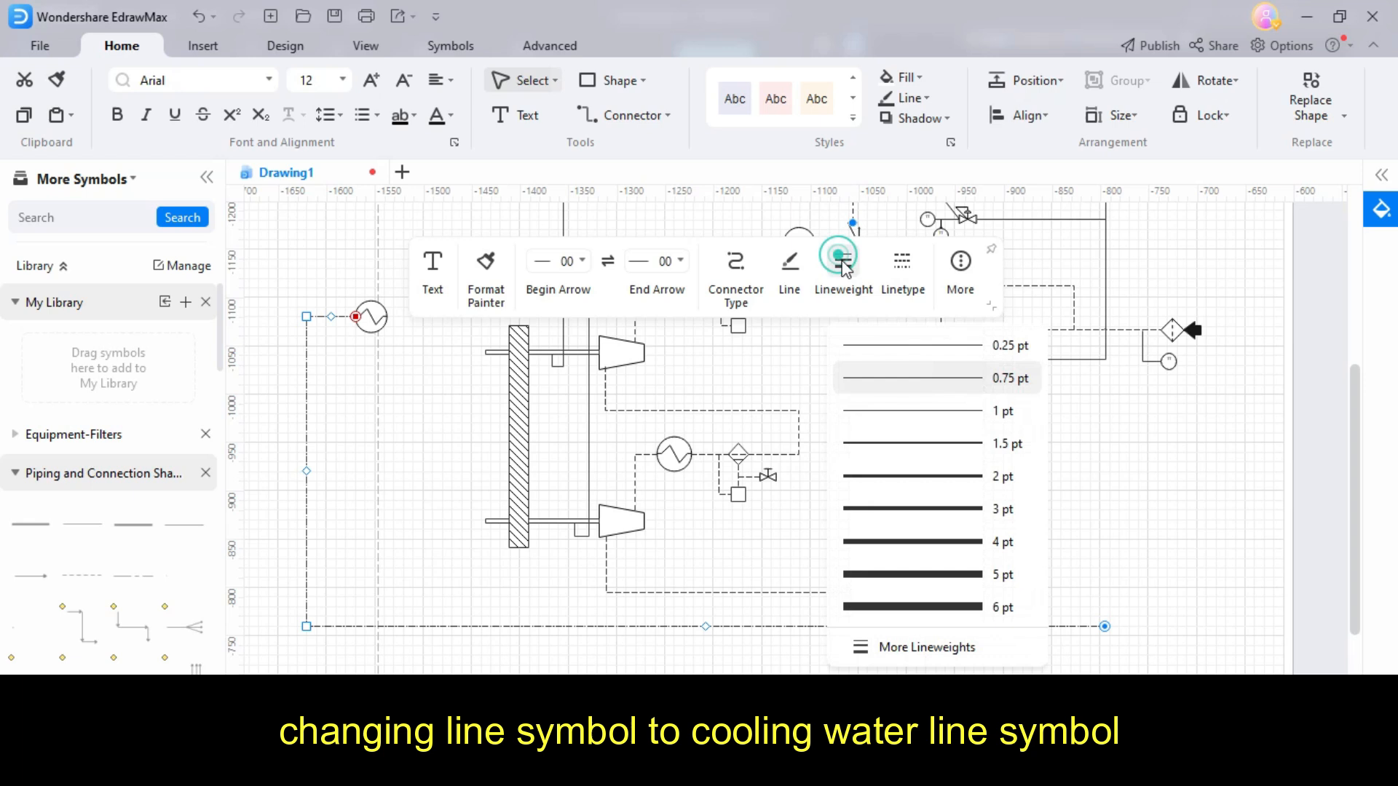
{"action": "left_click", "coordinate": [905, 471]}
- Route the cooling water outlet line below the first water line and connect it to the oil cooler's right side
{"action": "left_click_drag", "start_coordinate": [1103, 661], "coordinate": [1099, 652]}
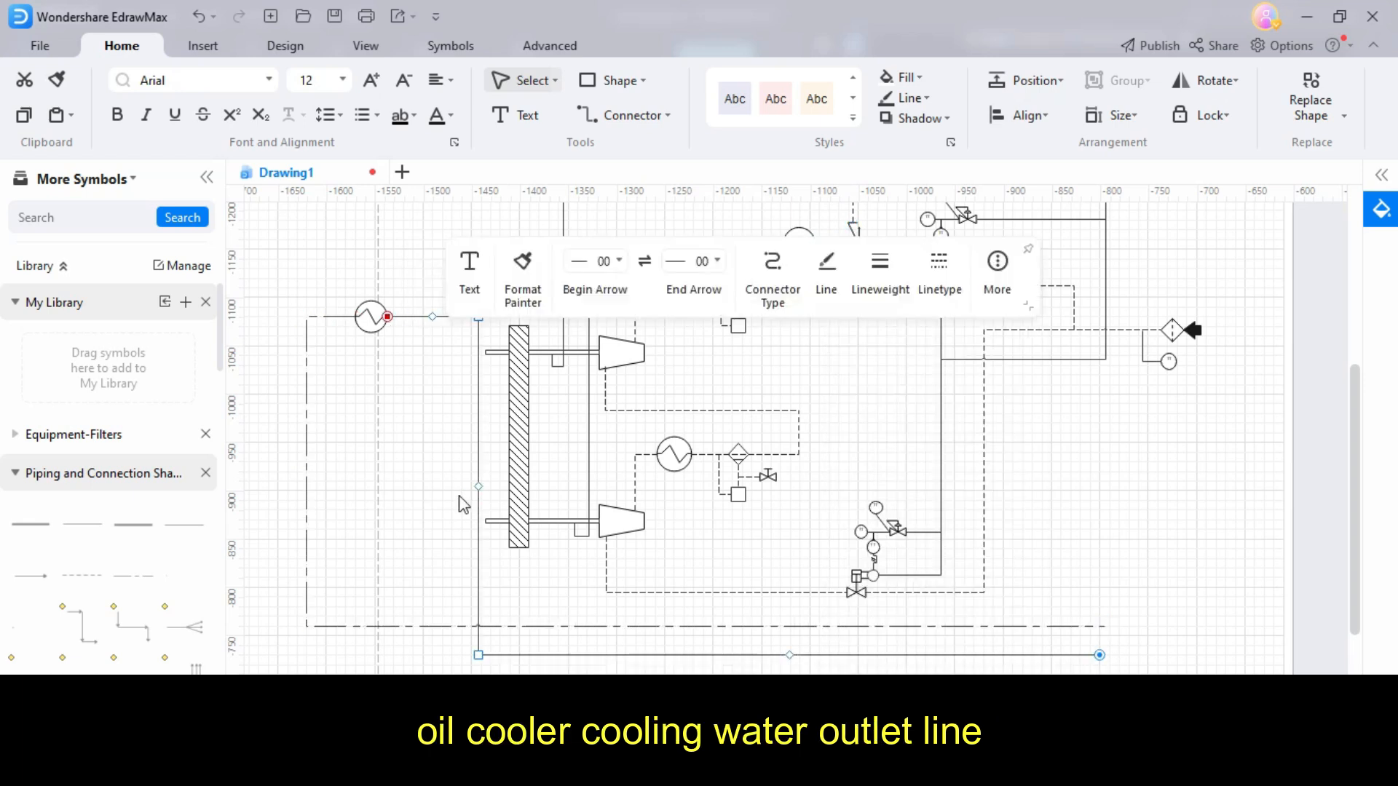
{"action": "left_click_drag", "start_coordinate": [473, 485], "coordinate": [269, 466]}
{"action": "left_click_drag", "start_coordinate": [318, 324], "coordinate": [388, 317]}
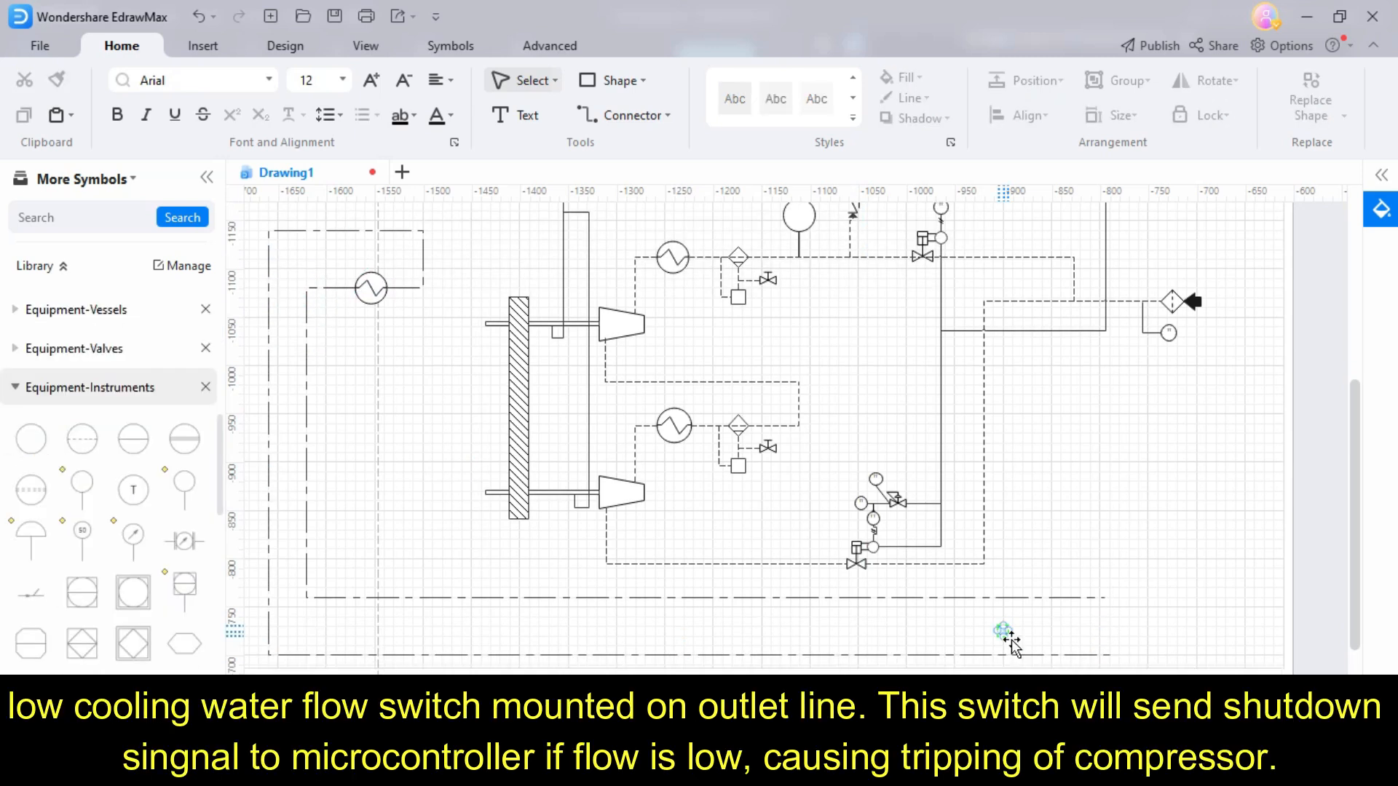
- Place a circle on the lower cooling water line near its right end and a hexagon symbol at the end of the upper one
{"action": "left_click_drag", "start_coordinate": [1012, 642], "coordinate": [1012, 642]}
{"action": "scroll", "coordinate": [1011, 641], "scroll_direction": "up", "scroll_amount": 5}
{"action": "left_click_drag", "start_coordinate": [898, 594], "coordinate": [969, 631]}
{"action": "left_click_drag", "start_coordinate": [906, 555], "coordinate": [937, 555]}
{"action": "scroll", "coordinate": [954, 587], "scroll_direction": "down", "scroll_amount": 3}
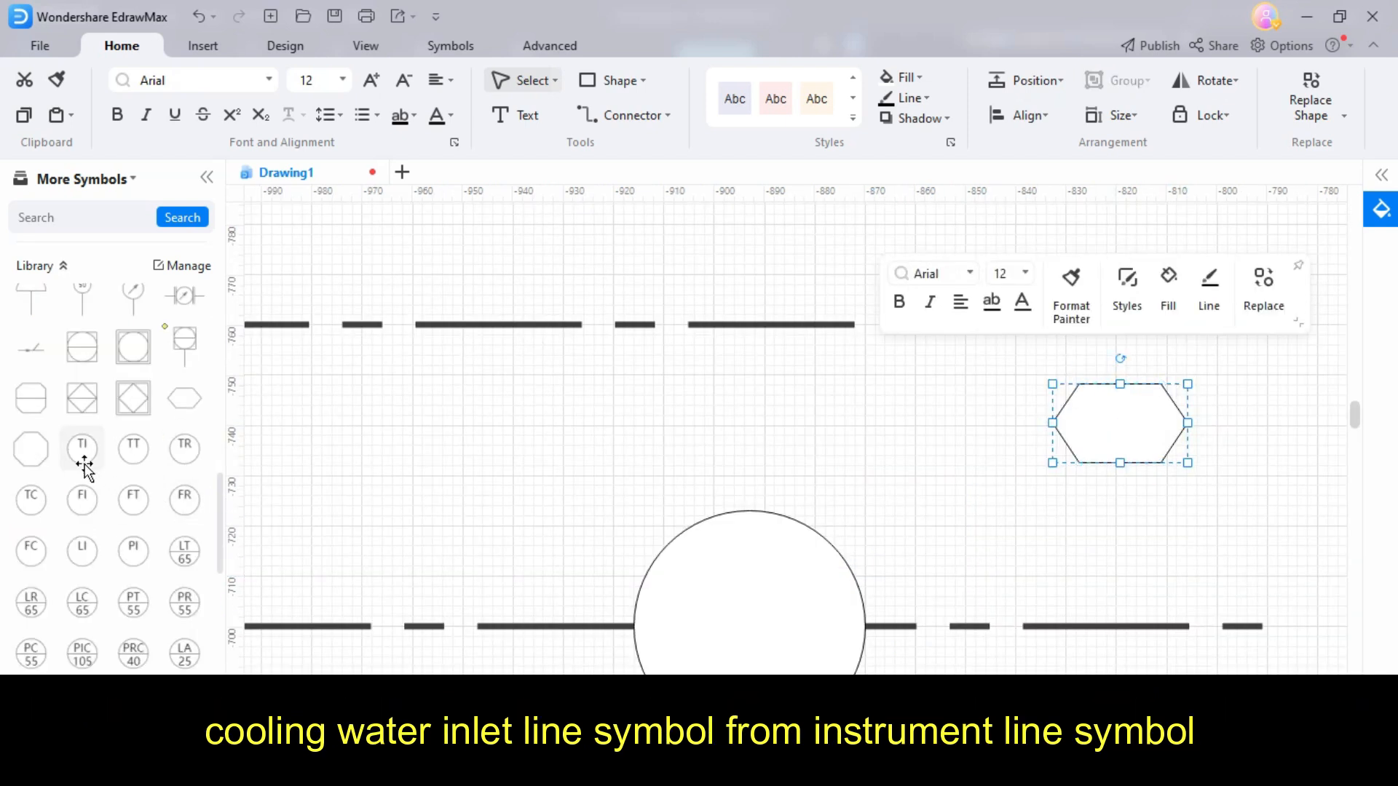
{"action": "scroll", "coordinate": [82, 463], "scroll_direction": "down", "scroll_amount": 4}
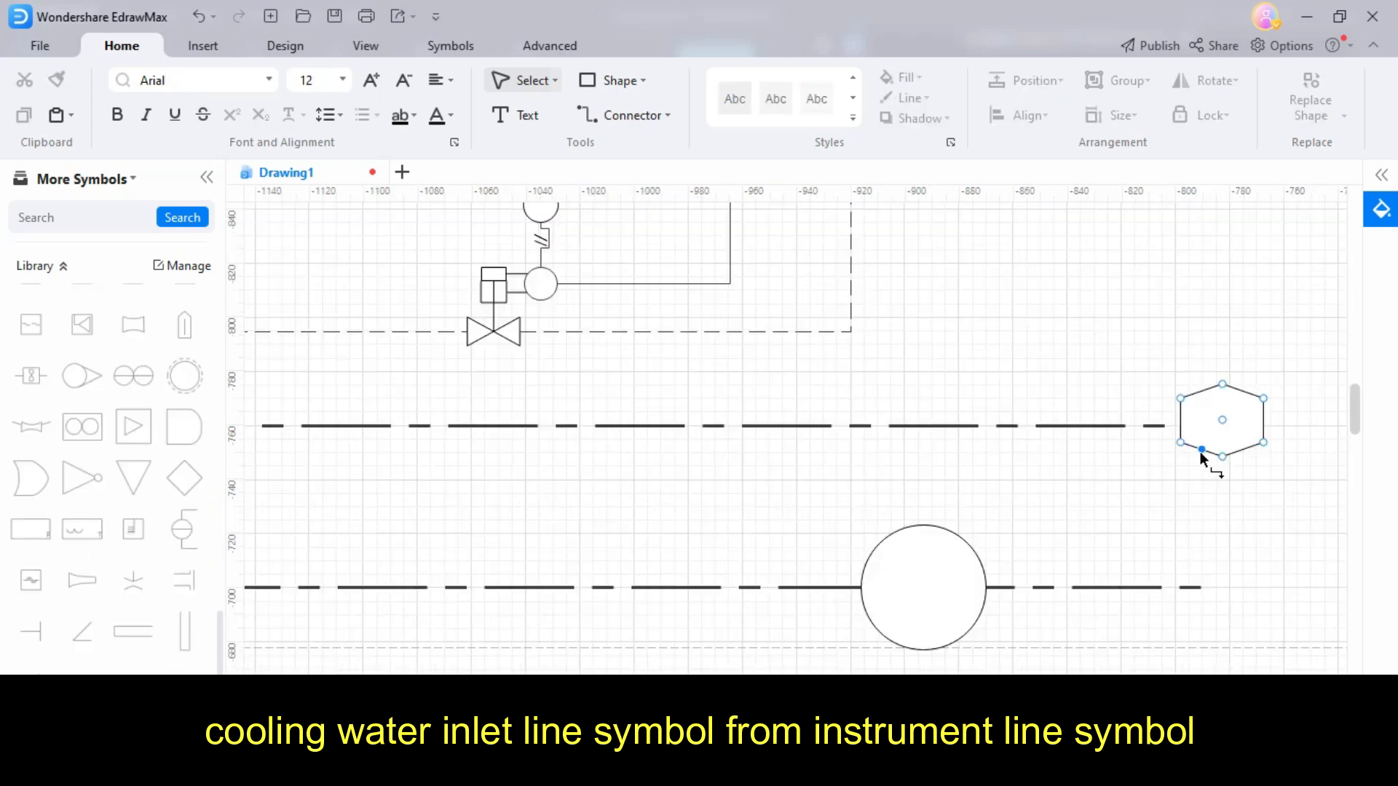
- Route cooling water branches from the upper water line to both stage coolers, and an outlet line down to the lower water line
{"action": "scroll", "coordinate": [1225, 460], "scroll_direction": "down", "scroll_amount": 5}
{"action": "scroll", "coordinate": [1230, 455], "scroll_direction": "up", "scroll_amount": 4}
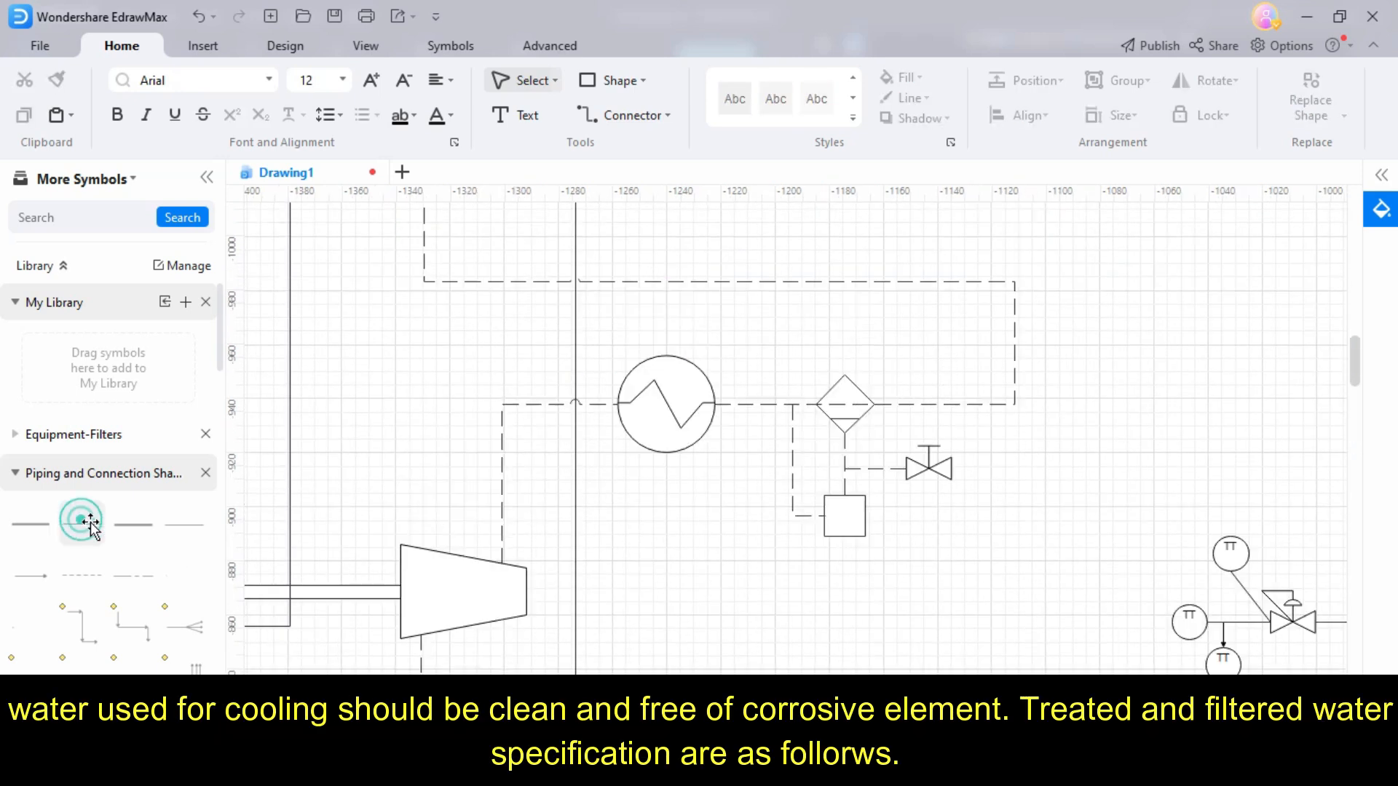
{"action": "left_click_drag", "start_coordinate": [80, 522], "coordinate": [667, 461]}
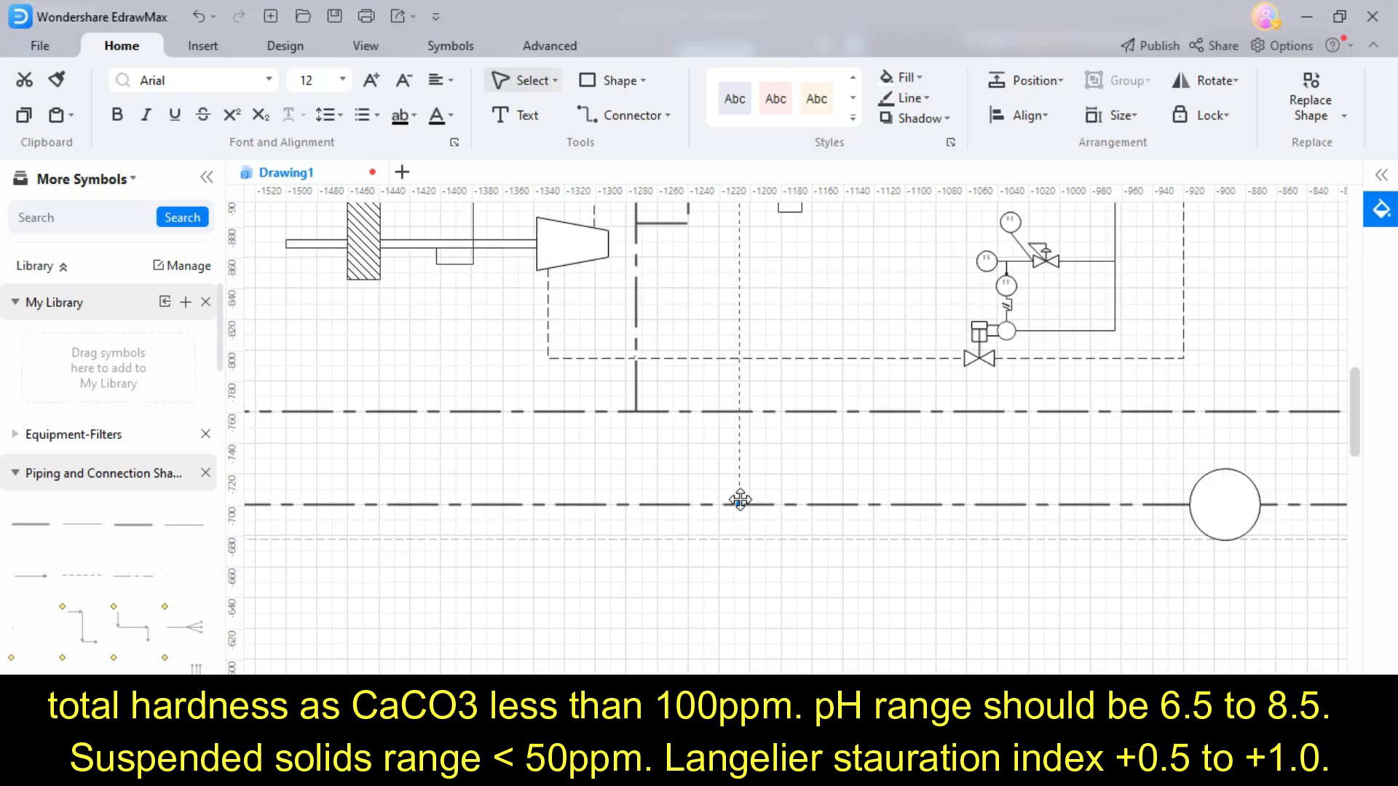
{"action": "left_click", "coordinate": [740, 505]}
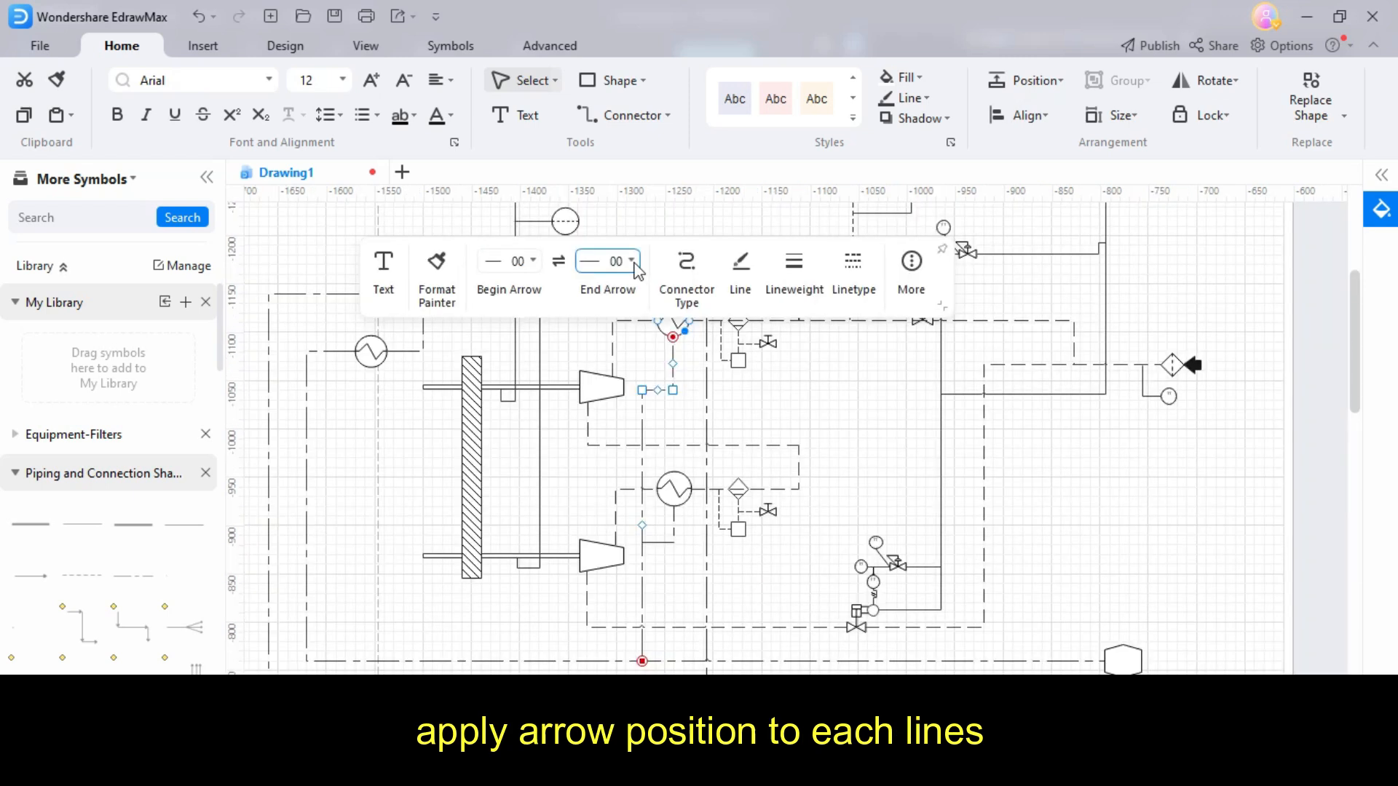
- Apply end arrow style 05 to the cooling water branch lines feeding the first and second stage coolers
{"action": "left_click", "coordinate": [608, 260]}
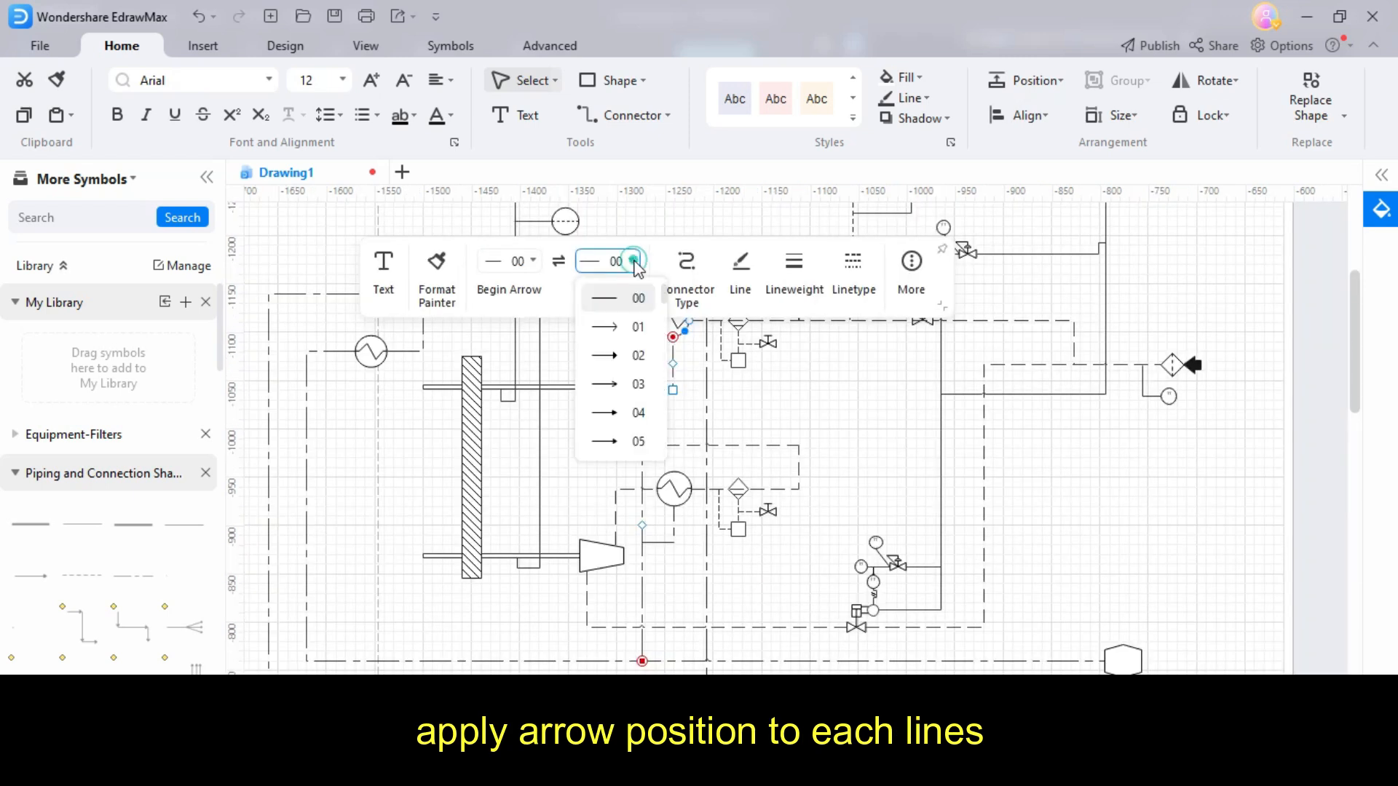
{"action": "left_click", "coordinate": [621, 442]}
{"action": "left_click", "coordinate": [657, 542]}
{"action": "left_click", "coordinate": [626, 399]}
{"action": "left_click", "coordinate": [622, 580]}
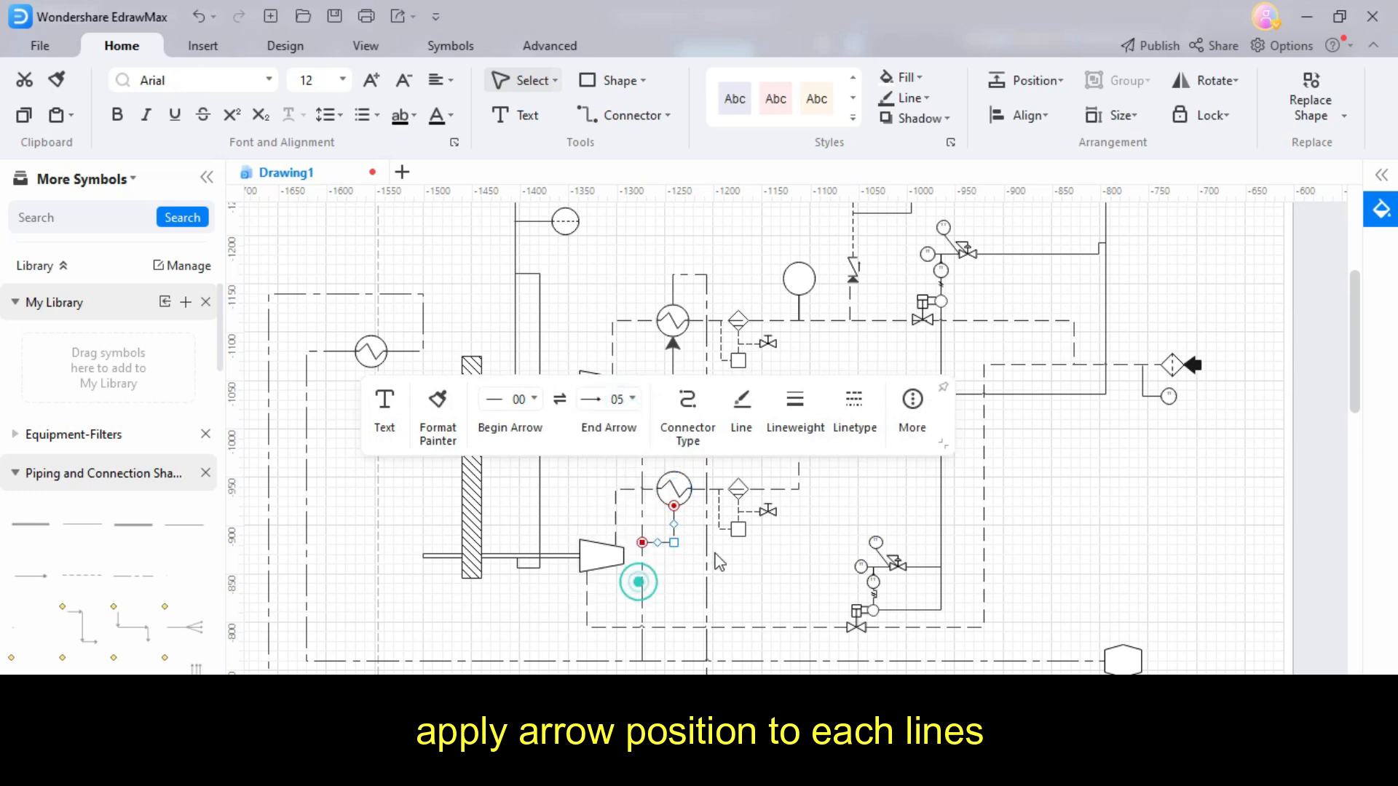
{"action": "left_click", "coordinate": [913, 402]}
{"action": "mouse_move", "coordinate": [983, 520]}
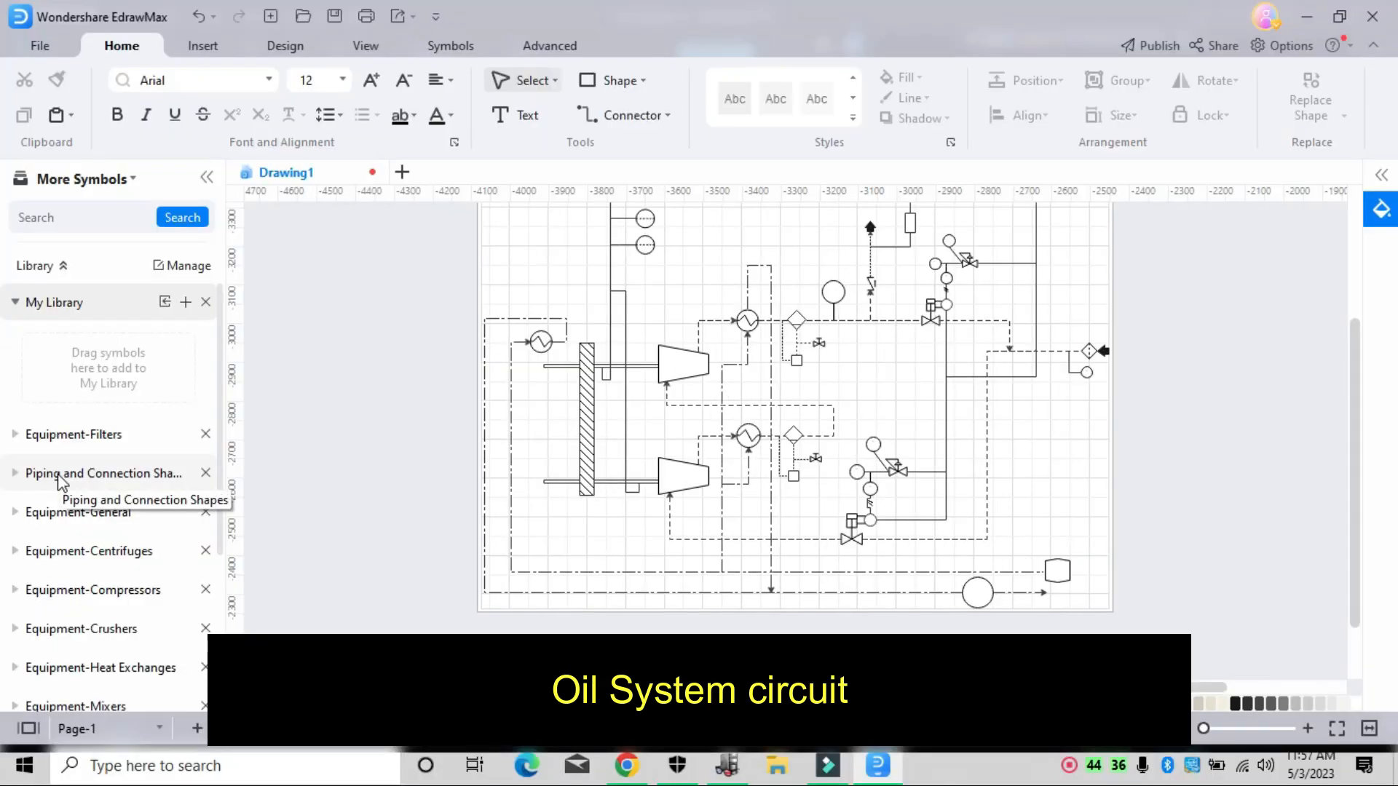
- Draw a wide rectangle for the oil tank below the cooling water lines and shift it toward the drawing's left side
{"action": "left_click", "coordinate": [615, 82]}
{"action": "scroll", "coordinate": [452, 608], "scroll_direction": "down", "scroll_amount": 2}
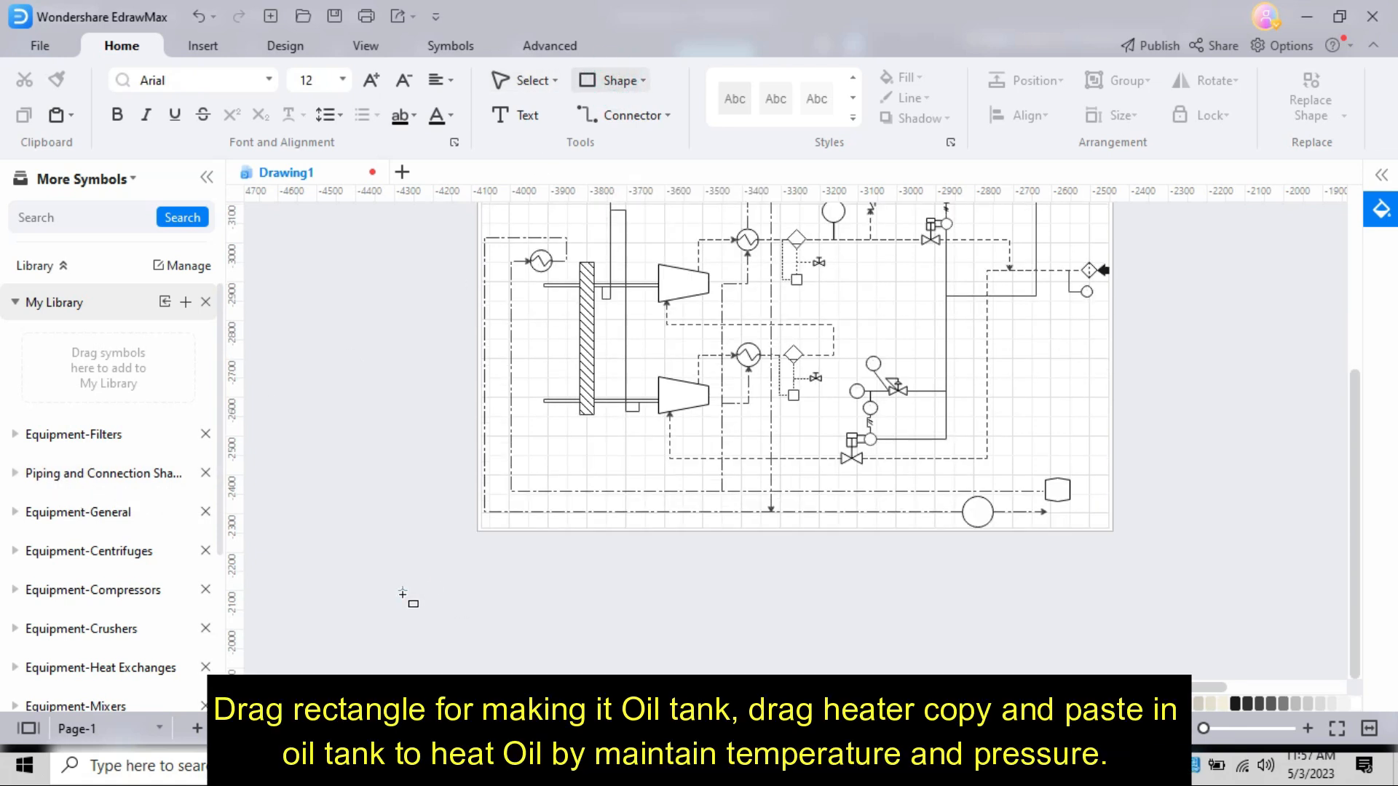
{"action": "left_click_drag", "start_coordinate": [393, 612], "coordinate": [813, 699]}
{"action": "left_click_drag", "start_coordinate": [953, 695], "coordinate": [897, 688]}
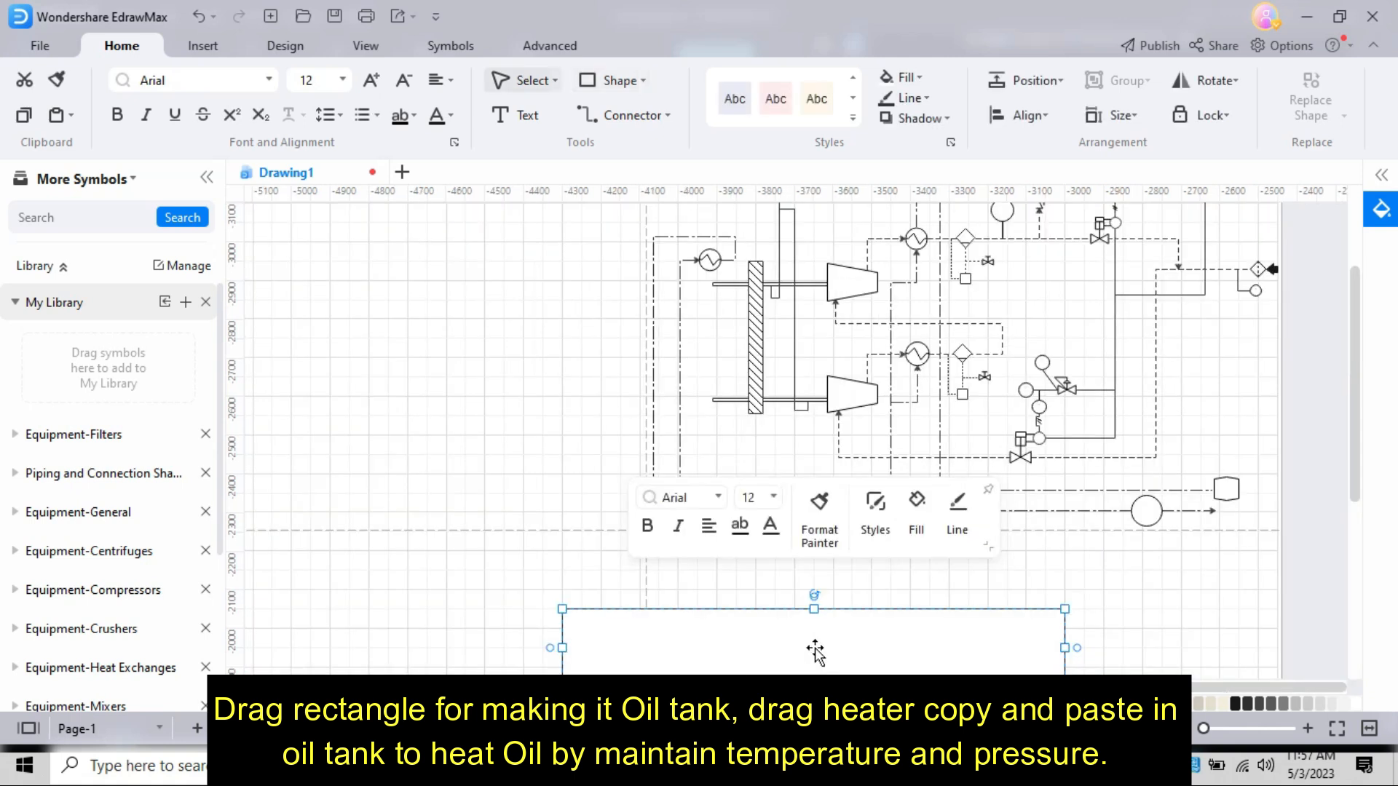
{"action": "scroll", "coordinate": [815, 653], "scroll_direction": "down", "scroll_amount": 2}
{"action": "left_click_drag", "start_coordinate": [832, 605], "coordinate": [665, 606]}
- Place a heater symbol from the equipment library and extract its zigzag element for use in the oil tank
{"action": "left_click_drag", "start_coordinate": [131, 373], "coordinate": [436, 405]}
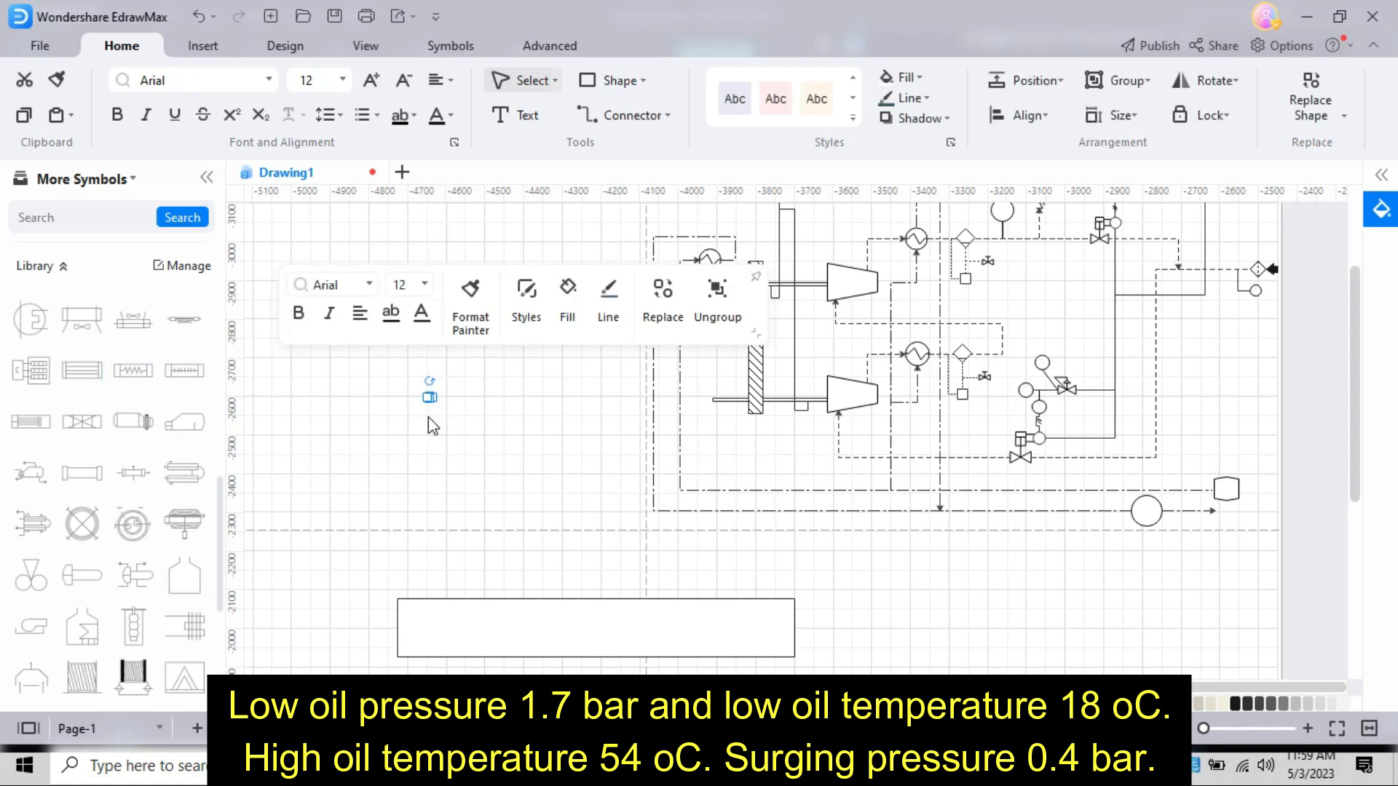
{"action": "scroll", "coordinate": [433, 426], "scroll_direction": "up", "scroll_amount": 5, "text": "ctrl"}
{"action": "scroll", "coordinate": [516, 359], "scroll_direction": "up", "scroll_amount": 5, "text": "ctrl"}
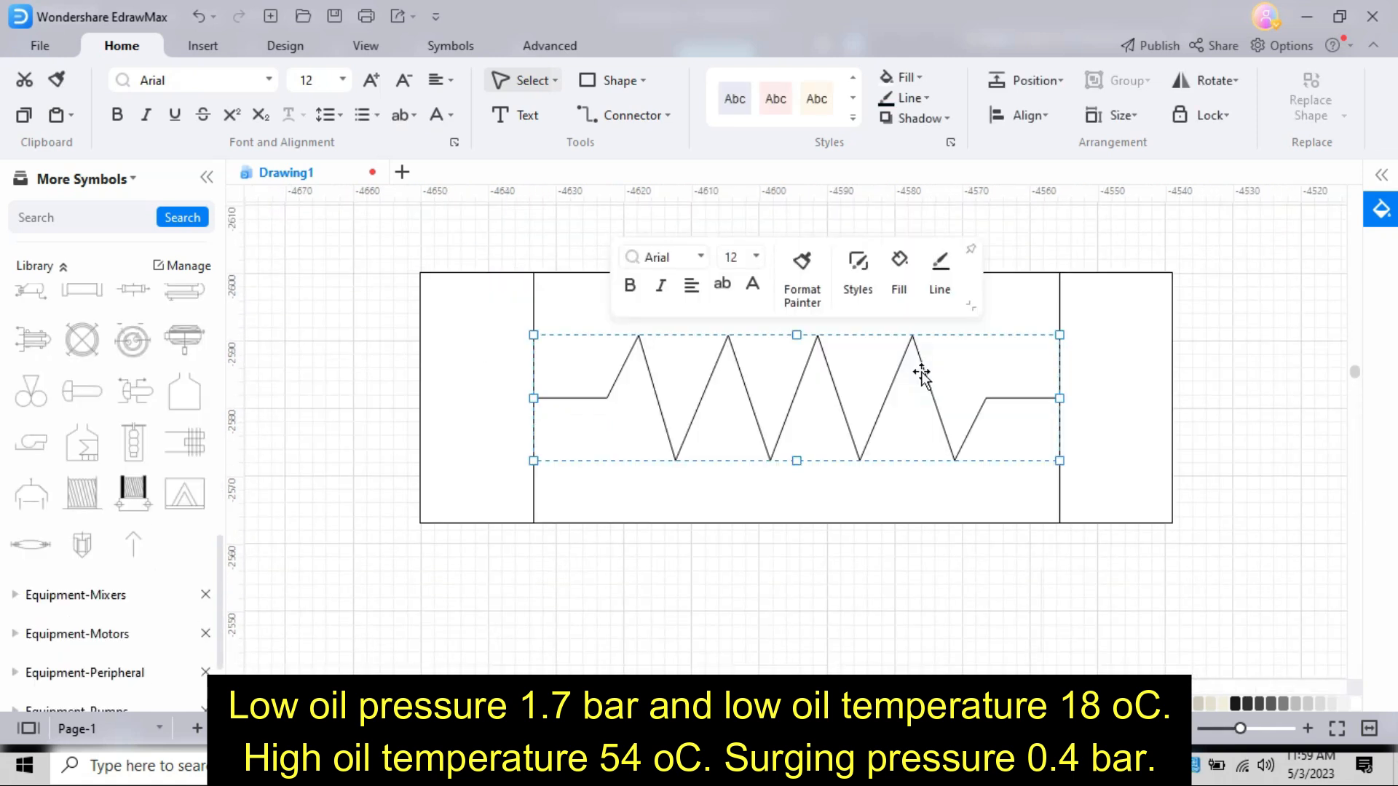
{"action": "scroll", "coordinate": [920, 377], "scroll_direction": "down", "scroll_amount": 4, "text": "ctrl"}
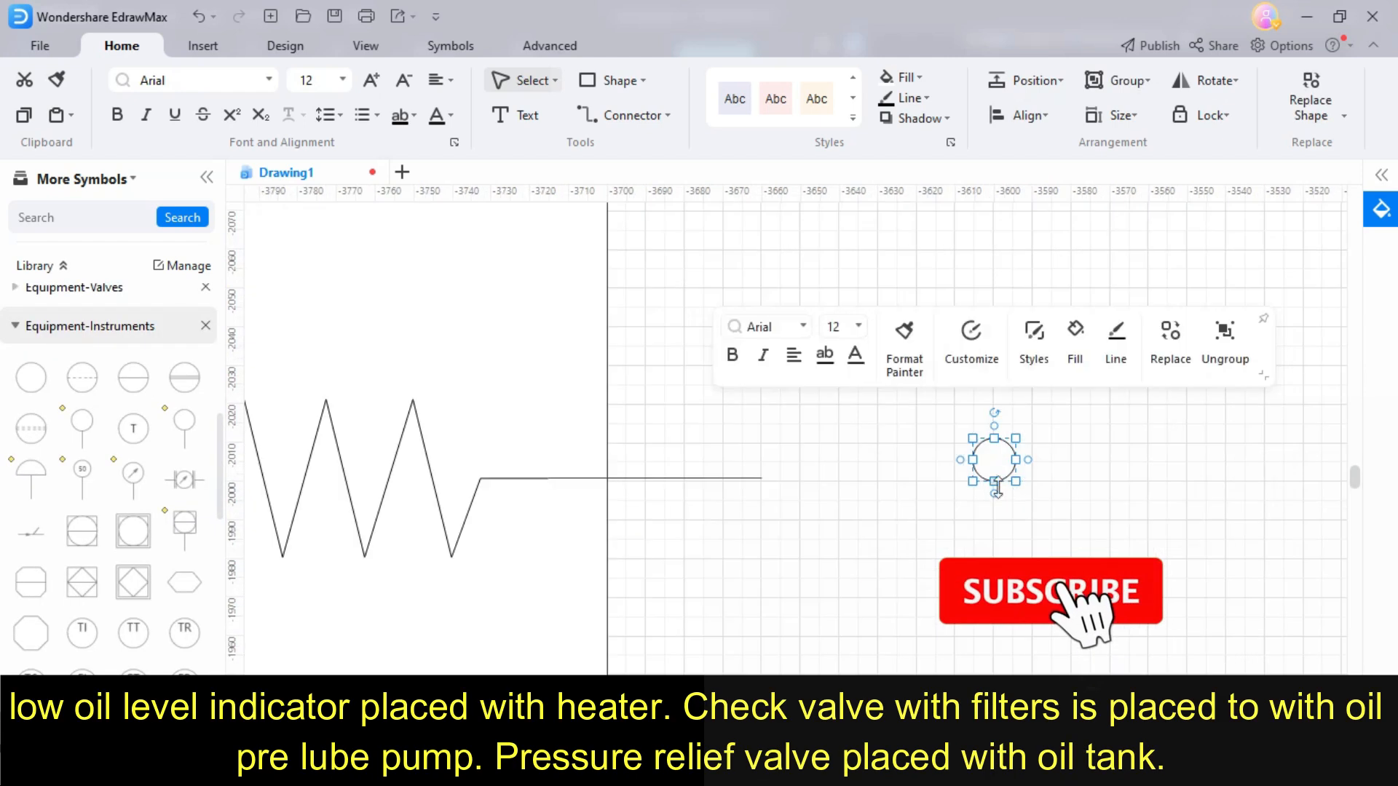
{"action": "left_click_drag", "start_coordinate": [972, 481], "coordinate": [820, 633]}
{"action": "left_click_drag", "start_coordinate": [926, 532], "coordinate": [869, 475]}
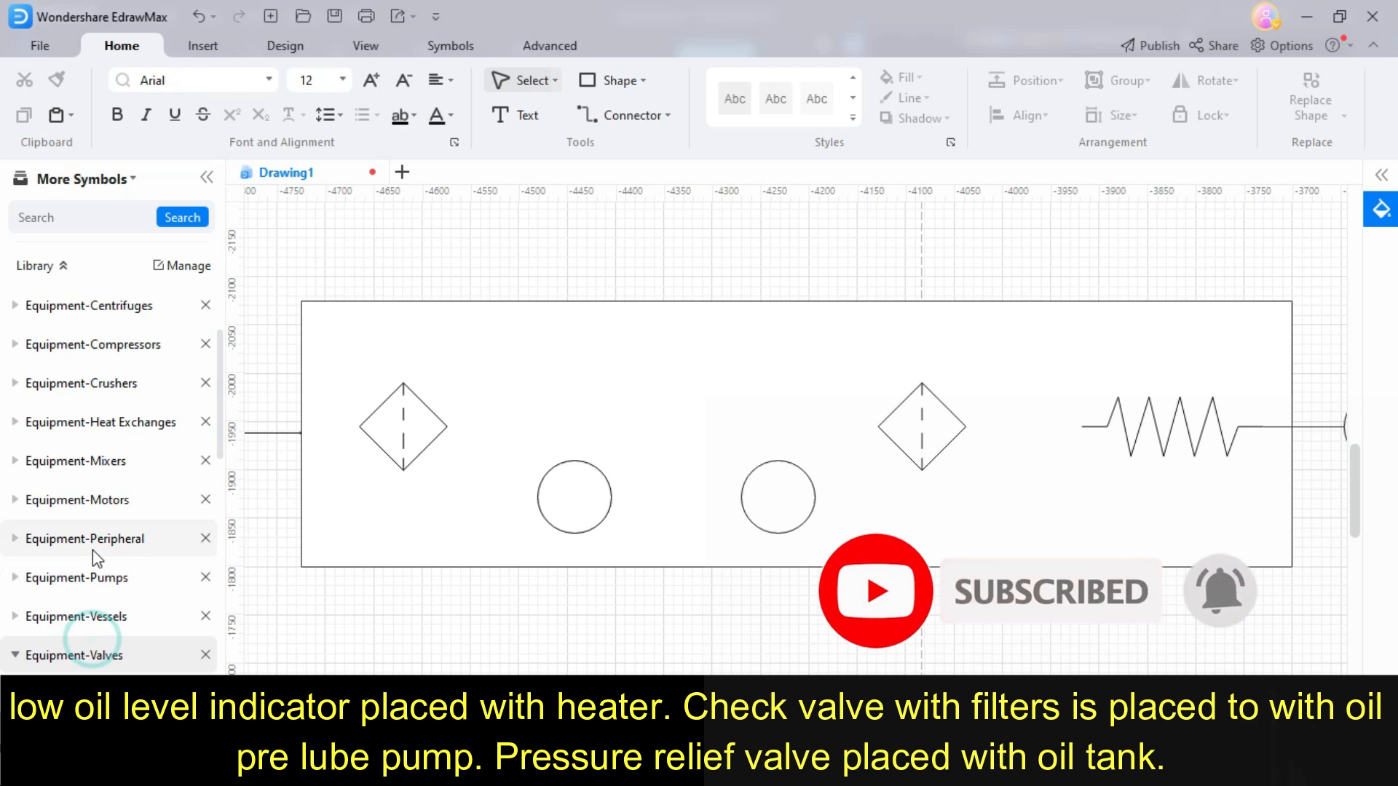
- Connect a check valve between the left filter and pump circle in the tank, and mirror the arrangement at the right filter
{"action": "left_click_drag", "start_coordinate": [182, 562], "coordinate": [284, 492]}
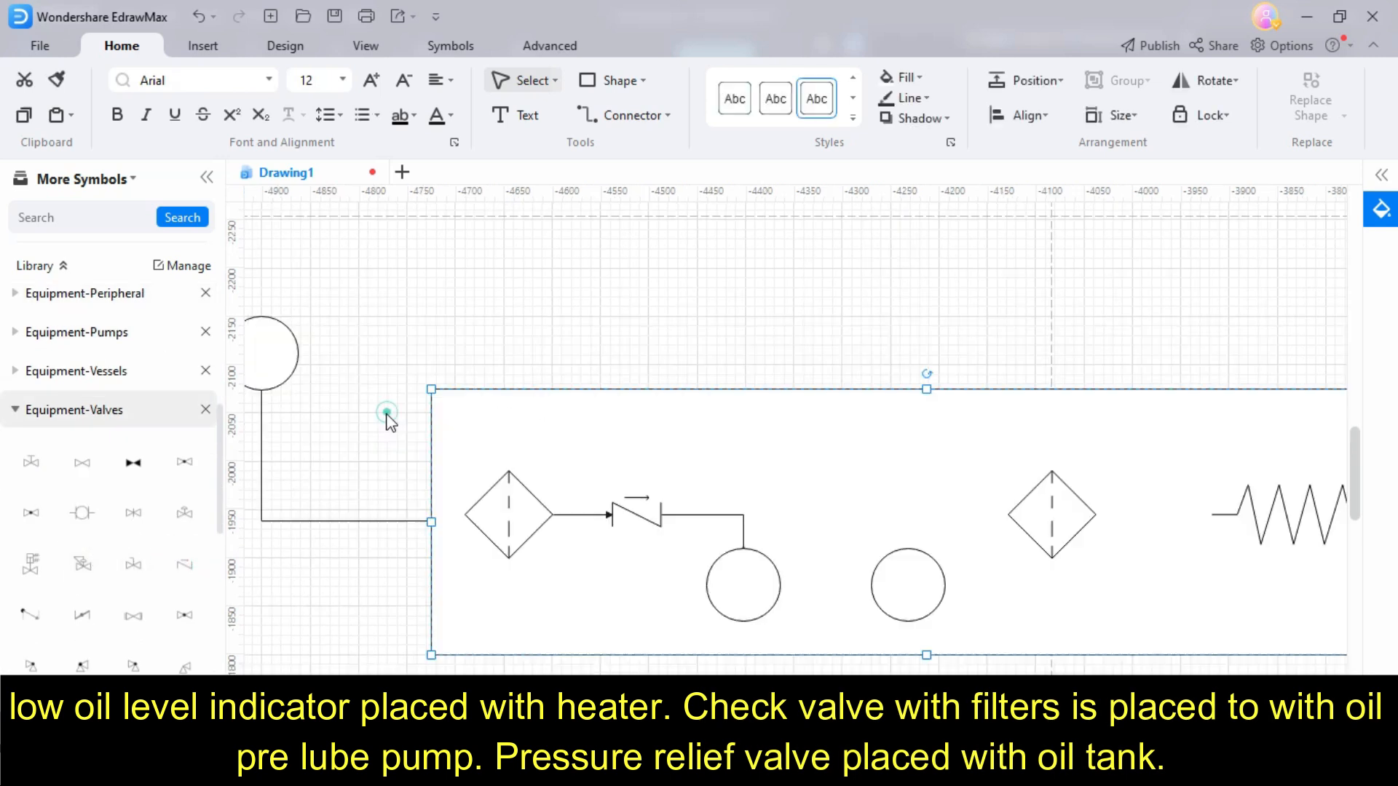
{"action": "left_click_drag", "start_coordinate": [447, 429], "coordinate": [811, 631]}
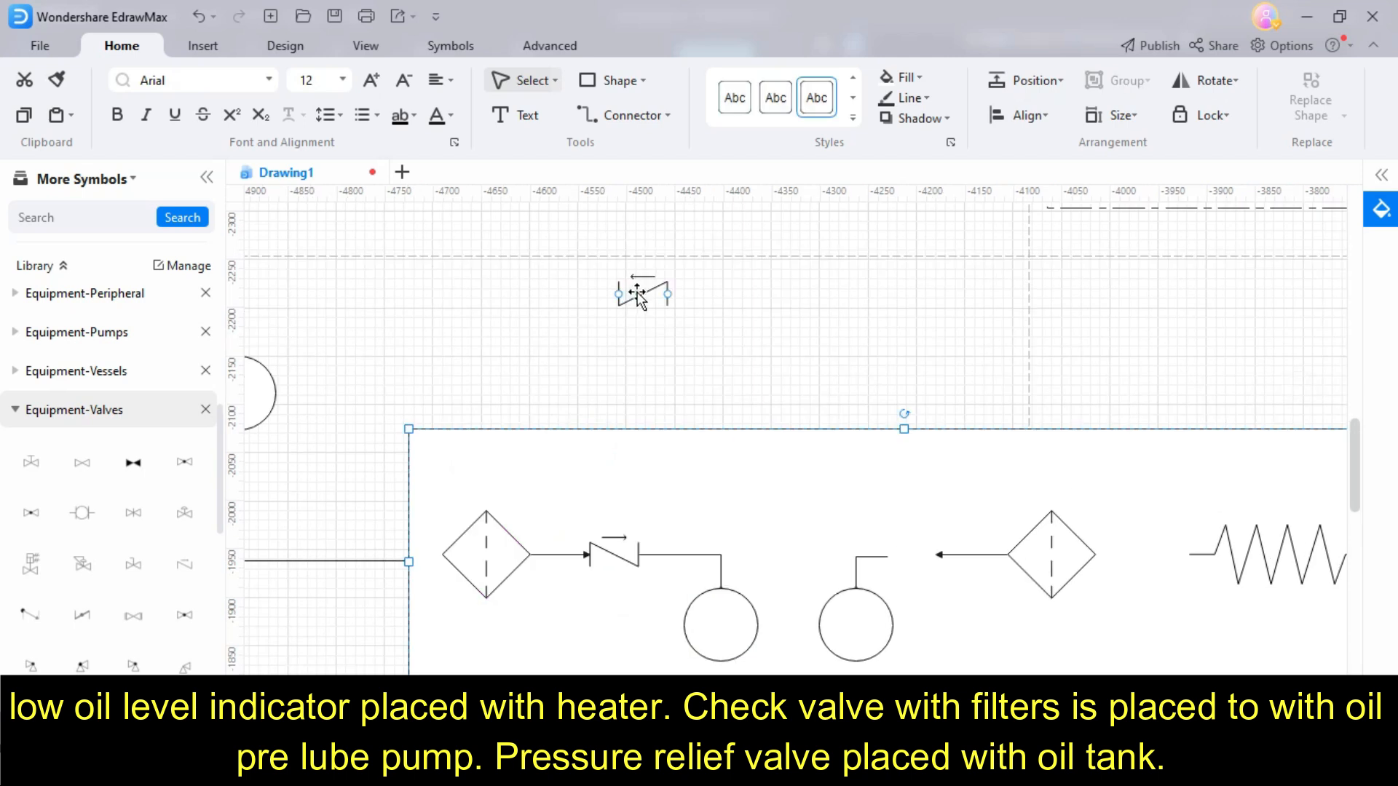
{"action": "left_click_drag", "start_coordinate": [640, 292], "coordinate": [911, 557]}
{"action": "left_click", "coordinate": [796, 368]}
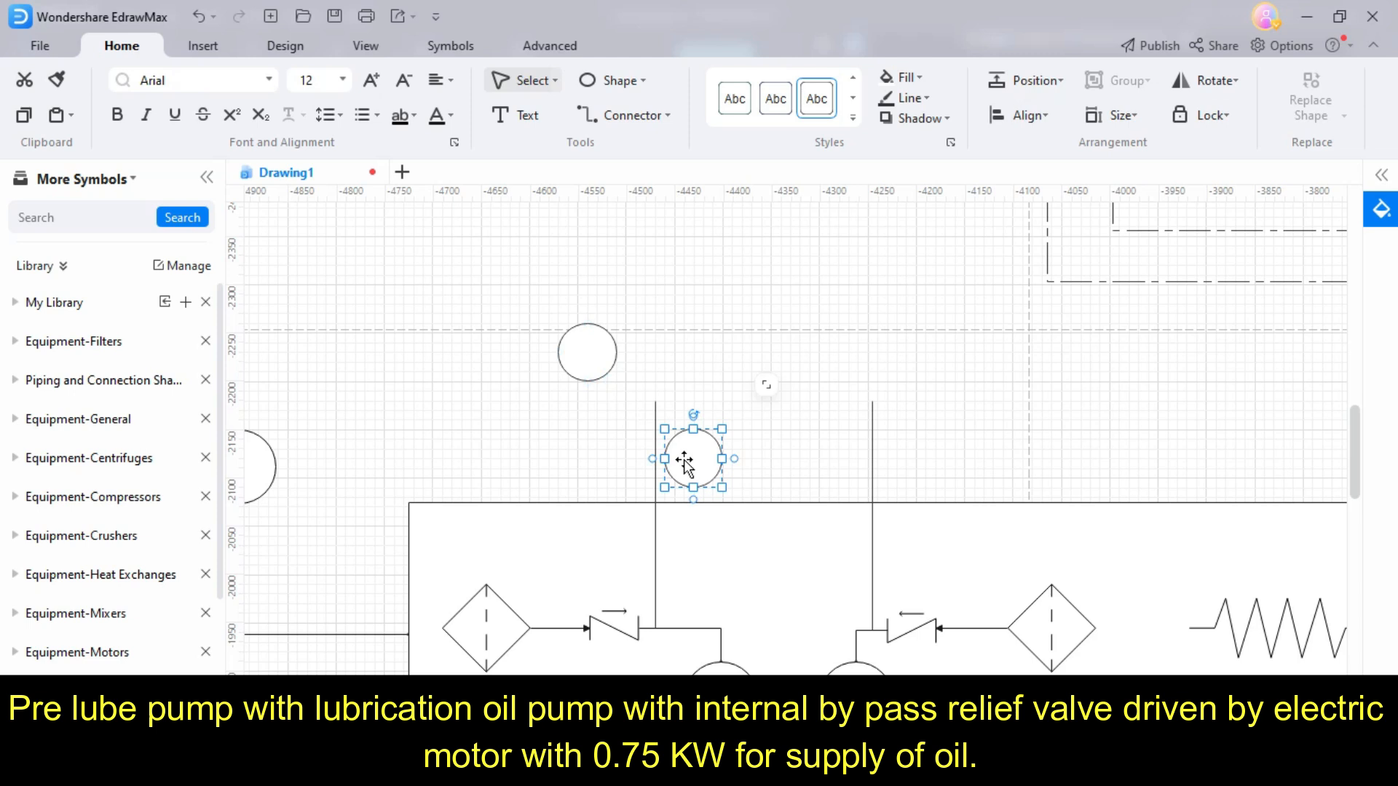
- Draw vertical oil lines up from both check valve branches and place two touching circles on the left line as the pre-lube pump
{"action": "left_click_drag", "start_coordinate": [688, 461], "coordinate": [688, 381]}
{"action": "left_click_drag", "start_coordinate": [655, 401], "coordinate": [650, 304]}
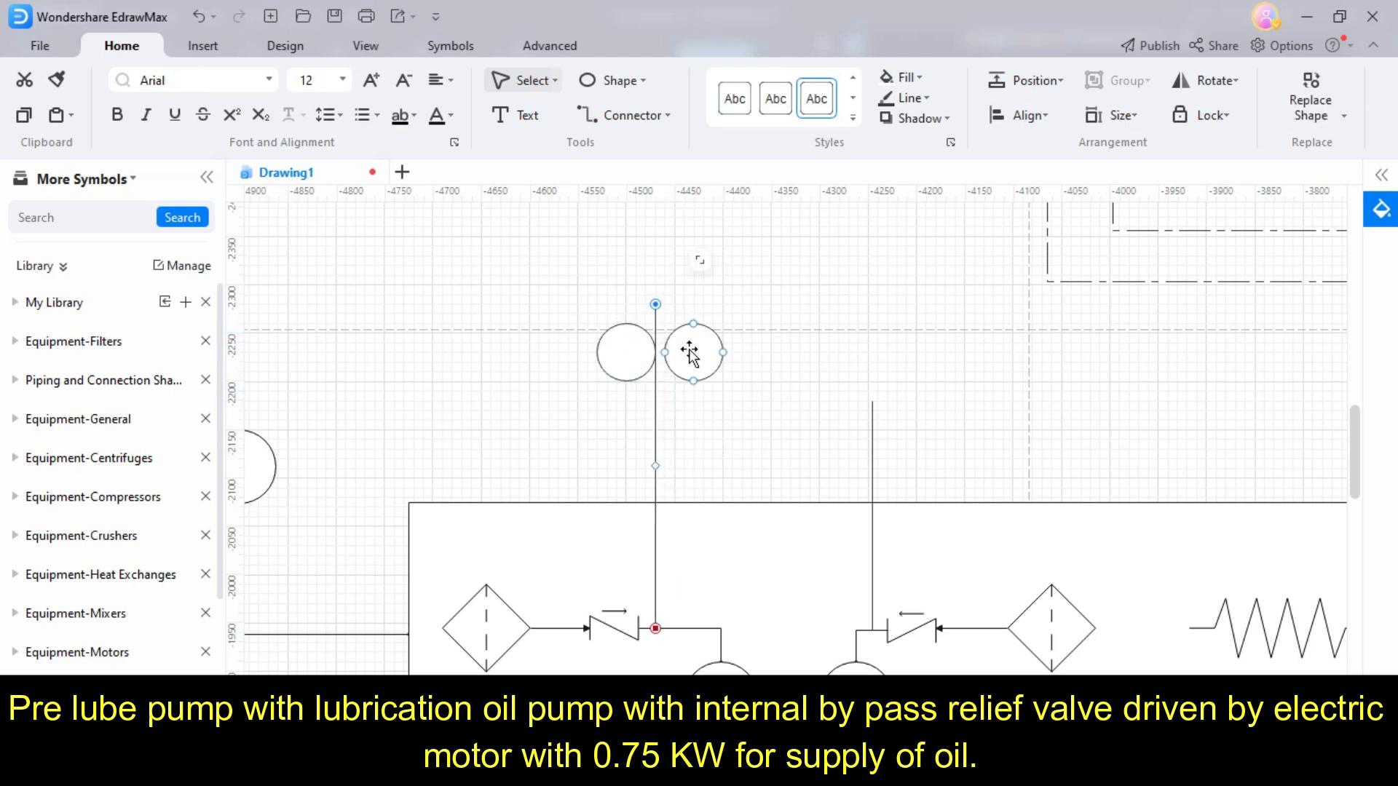
{"action": "left_click", "coordinate": [689, 353]}
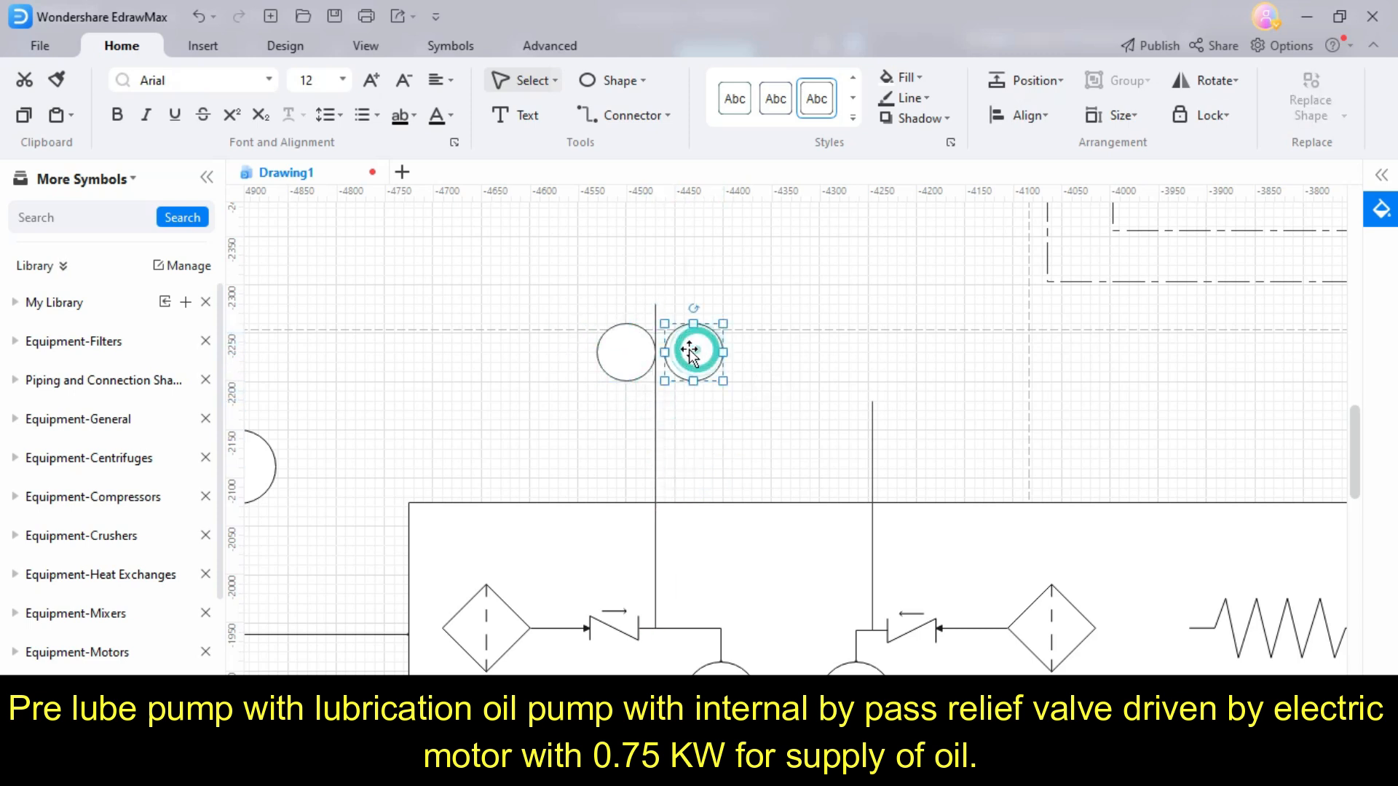
{"action": "left_click", "coordinate": [754, 371]}
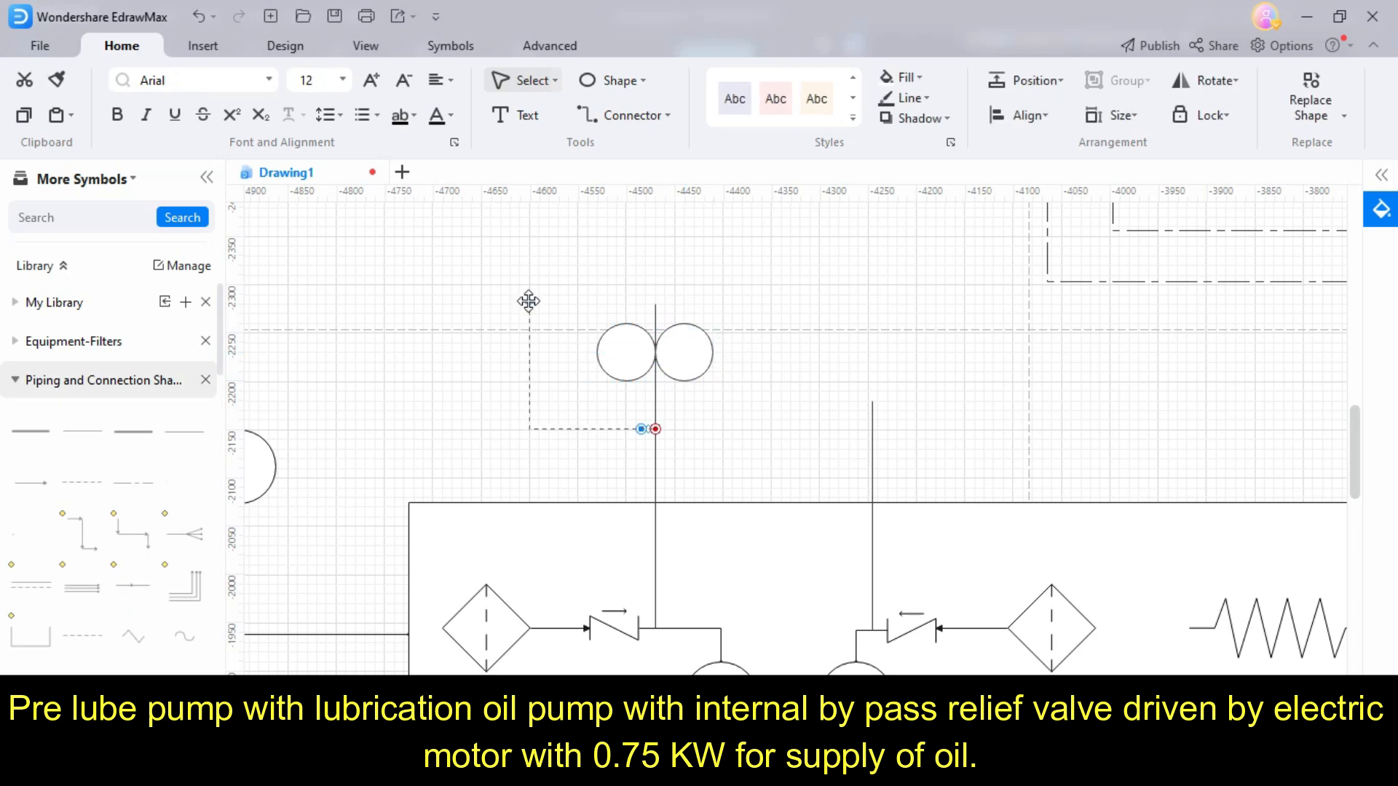
- Route a bypass loop with a relief valve around the pre-lube pump, rejoining the vertical oil line above and below it
{"action": "left_click", "coordinate": [77, 380]}
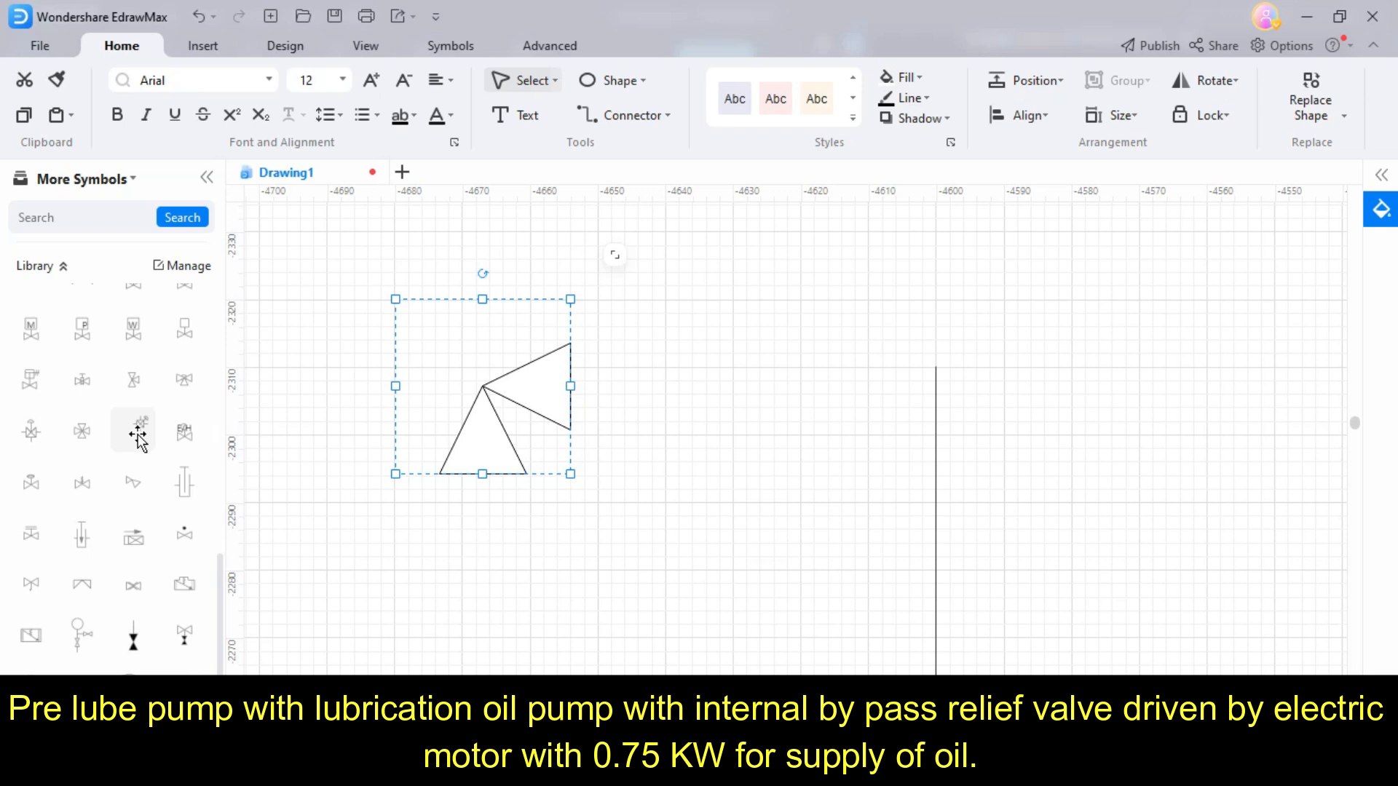
{"action": "scroll", "coordinate": [136, 440], "scroll_direction": "down", "scroll_amount": 1}
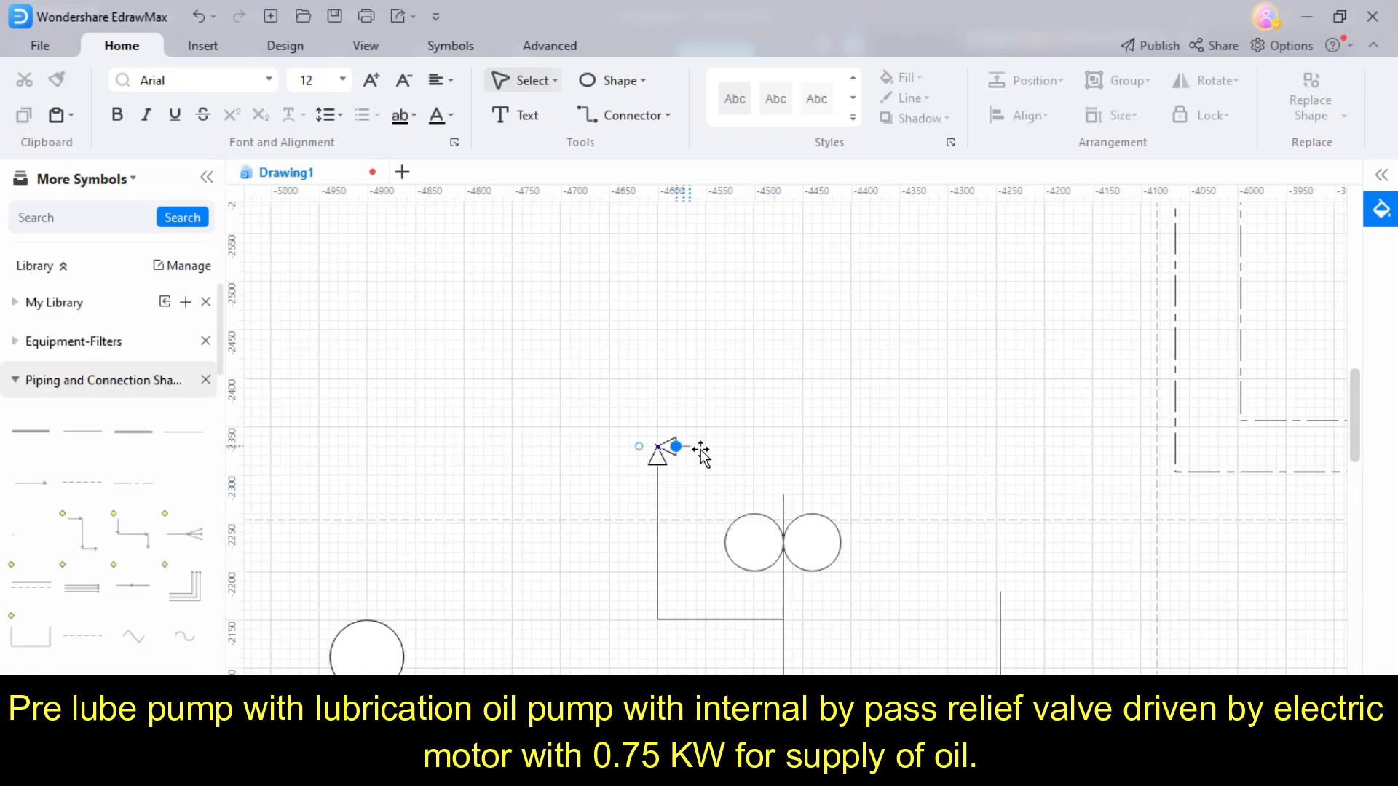
{"action": "left_click_drag", "start_coordinate": [705, 459], "coordinate": [784, 502]}
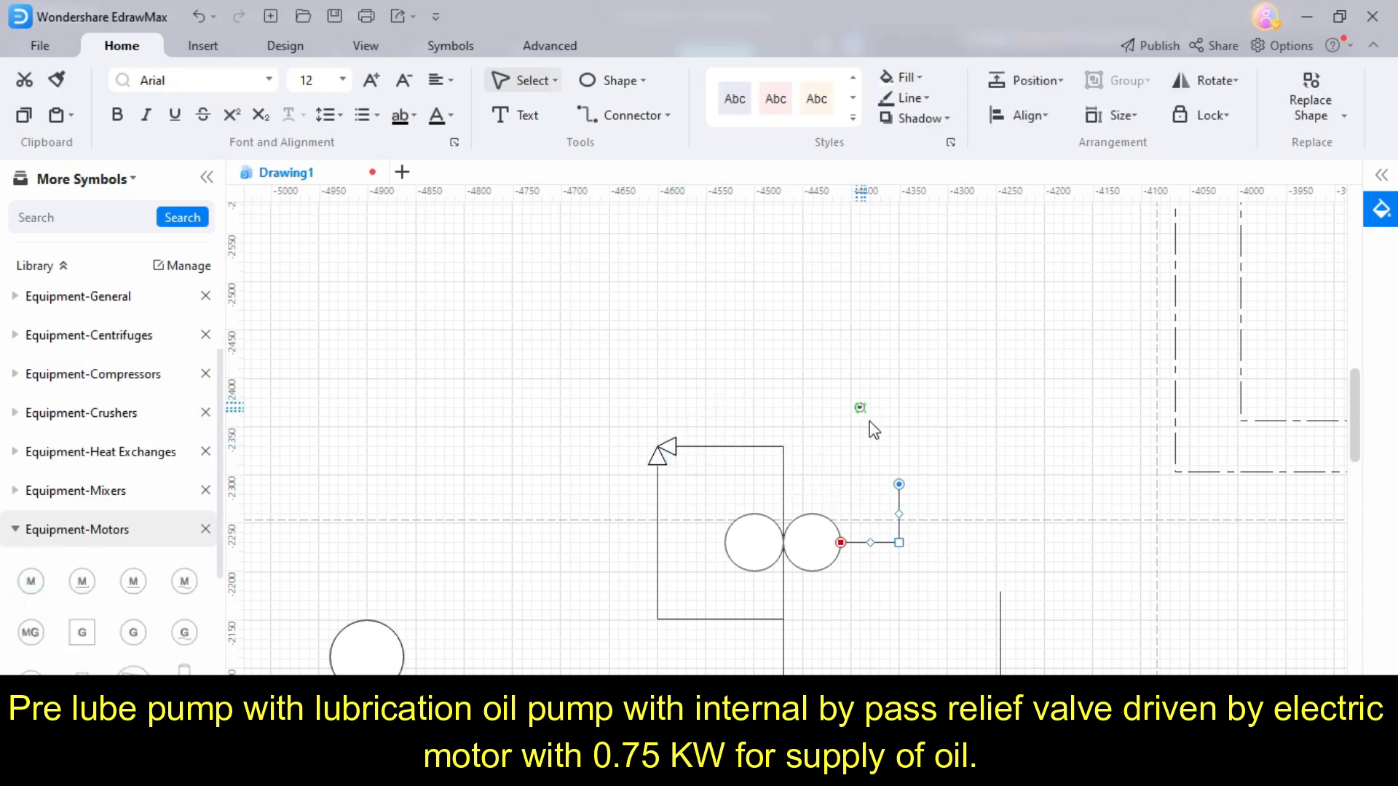
- Connect a motor symbol above the pre-lube pump's right circle and attach an instrument circle to the bypass loop
{"action": "scroll", "coordinate": [863, 425], "scroll_direction": "up", "scroll_amount": 4}
{"action": "left_click_drag", "start_coordinate": [831, 399], "coordinate": [856, 508]}
{"action": "scroll", "coordinate": [815, 466], "scroll_direction": "down", "scroll_amount": 4}
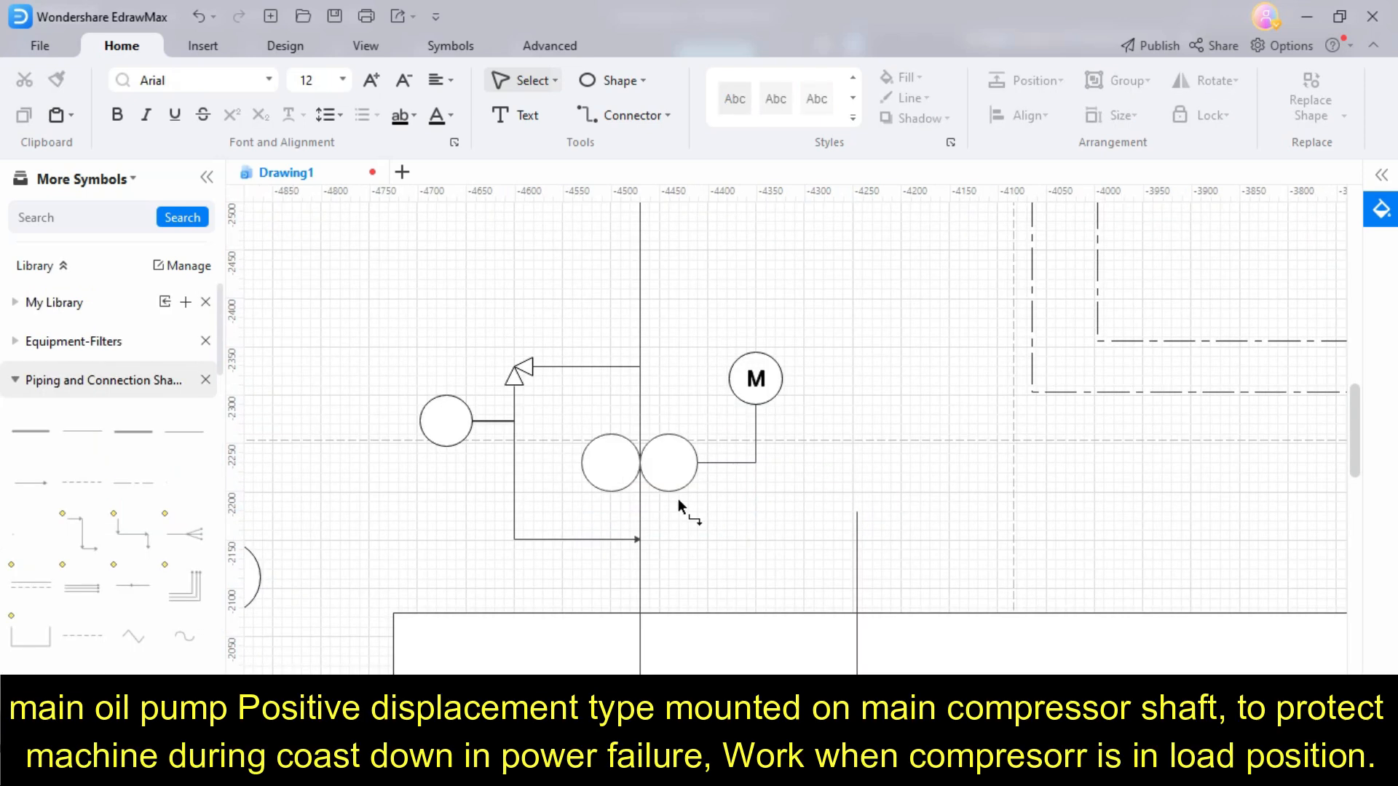
- Group the two pre-lube pump circles and place a copy higher up, beside the bull gear, as the main oil pump
{"action": "left_click_drag", "start_coordinate": [655, 479], "coordinate": [704, 503]}
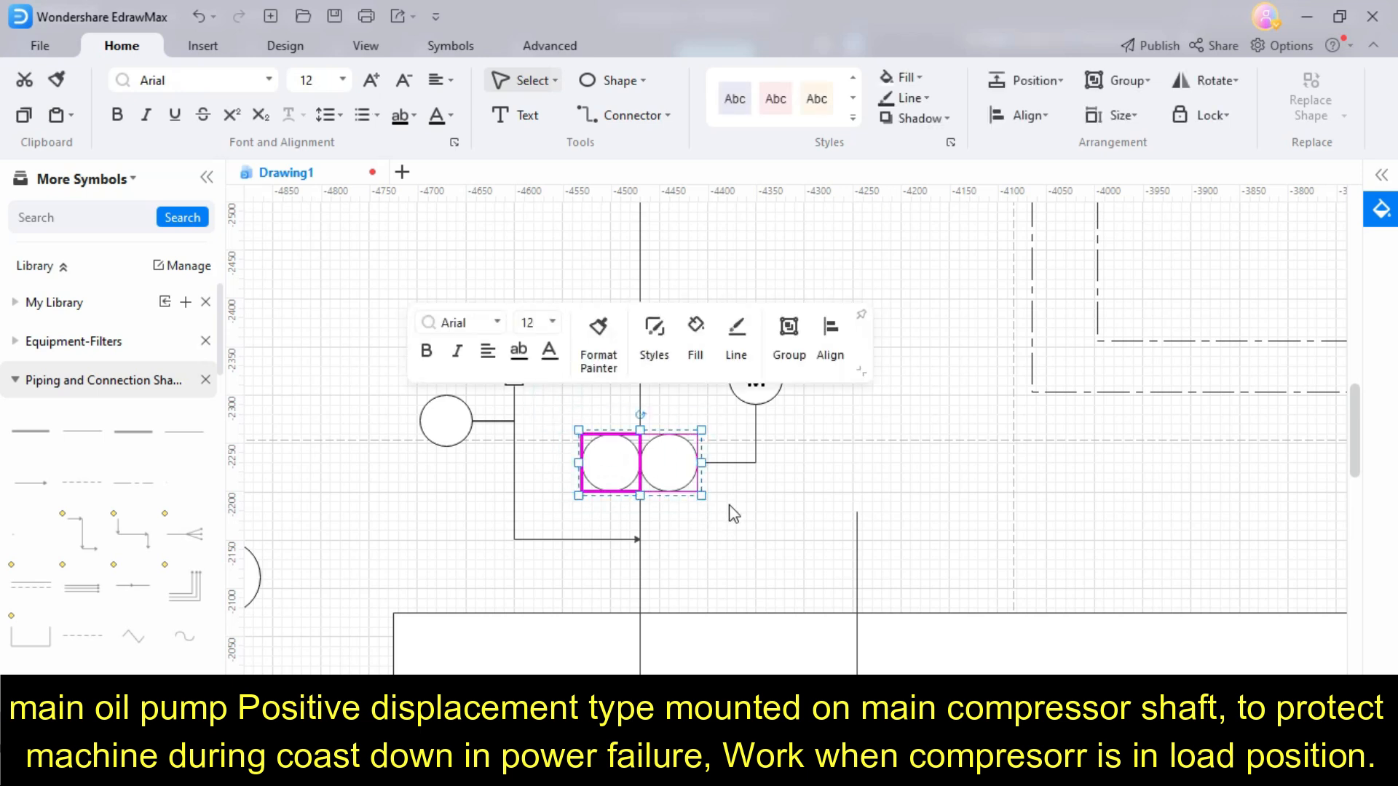
{"action": "left_click", "coordinate": [1125, 94]}
{"action": "left_click", "coordinate": [926, 380]}
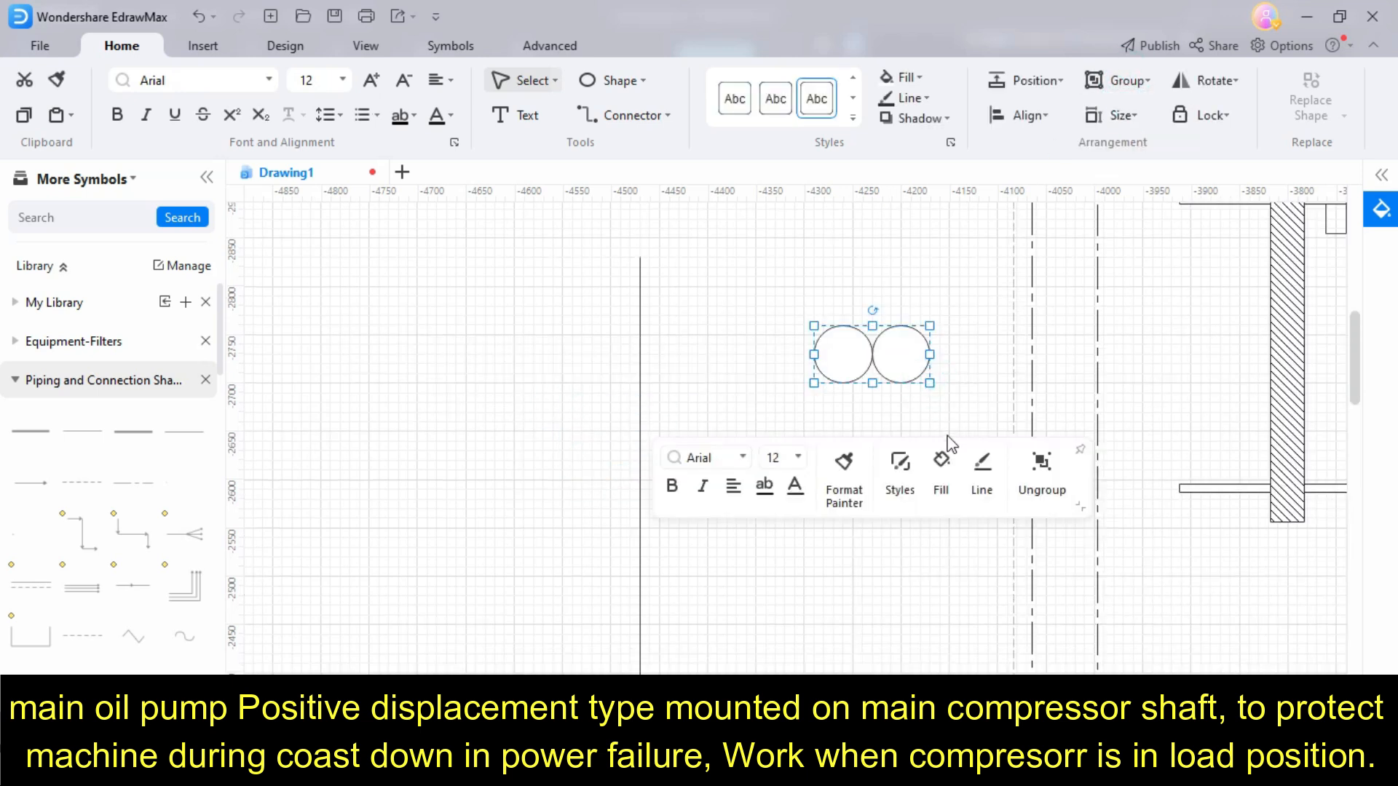
{"action": "left_click", "coordinate": [946, 553]}
- Extend the right vertical oil line up through the main oil pump and connect the pump to the hatched bull gear
{"action": "scroll", "coordinate": [906, 514], "scroll_direction": "down", "scroll_amount": 5}
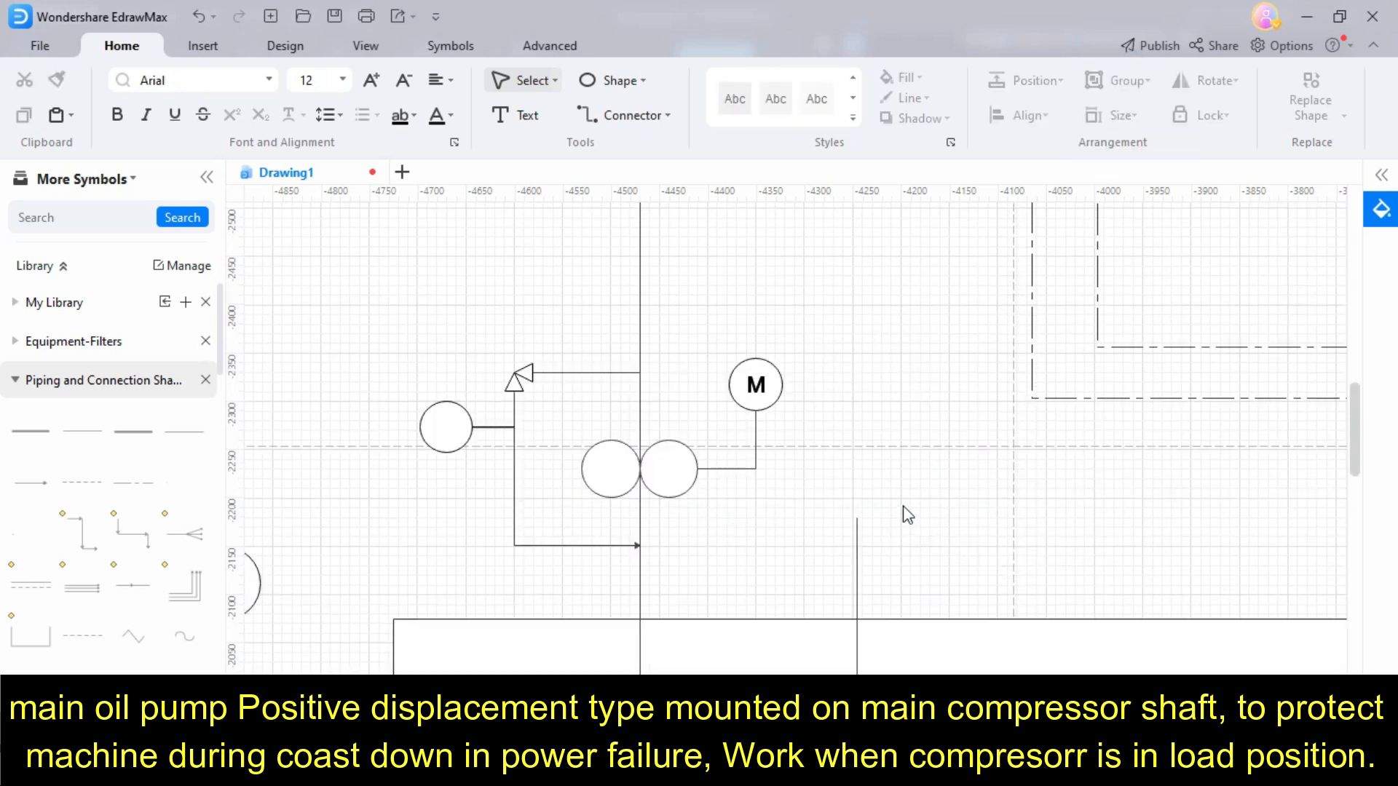
{"action": "left_click", "coordinate": [857, 548]}
{"action": "left_click", "coordinate": [857, 526]}
{"action": "left_click_drag", "start_coordinate": [856, 516], "coordinate": [860, 213]}
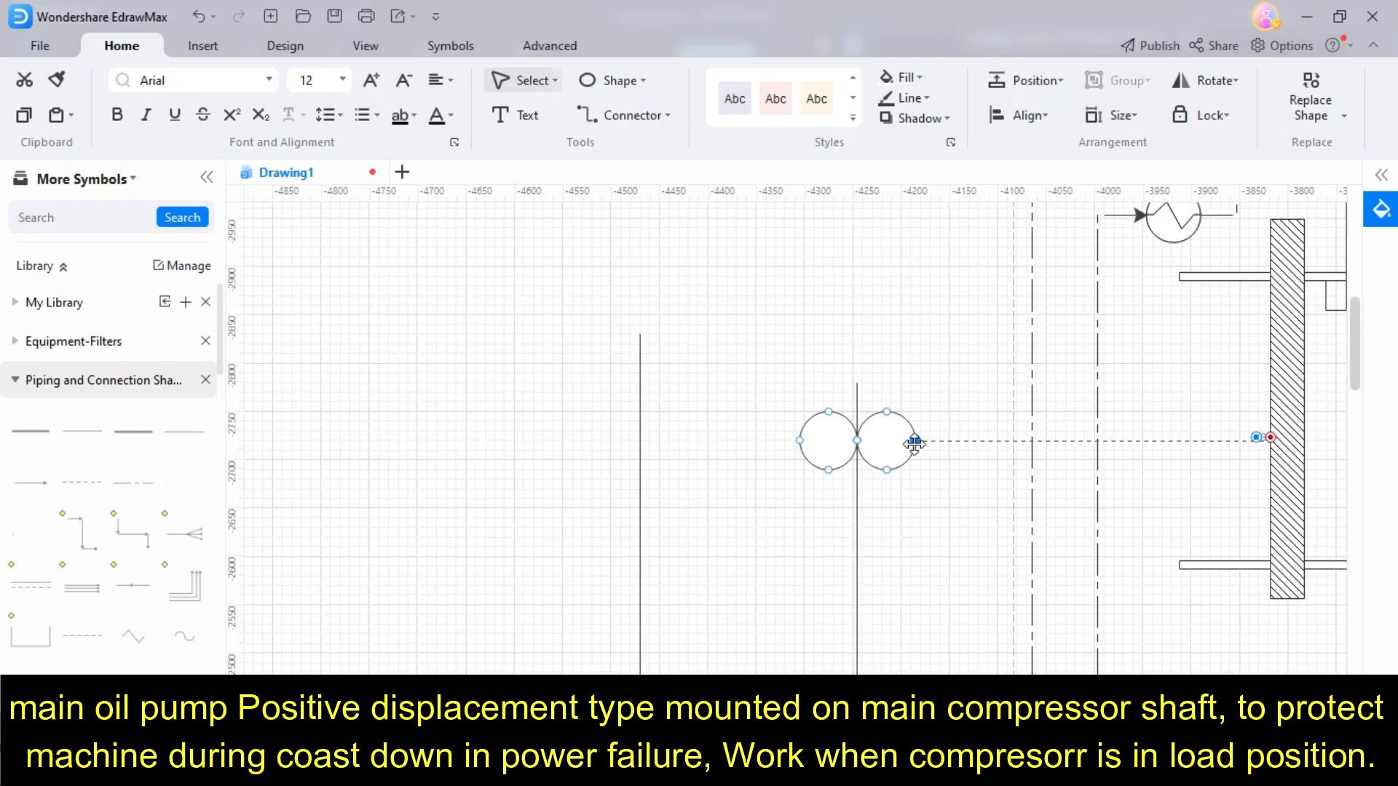
{"action": "left_click_drag", "start_coordinate": [914, 441], "coordinate": [916, 440]}
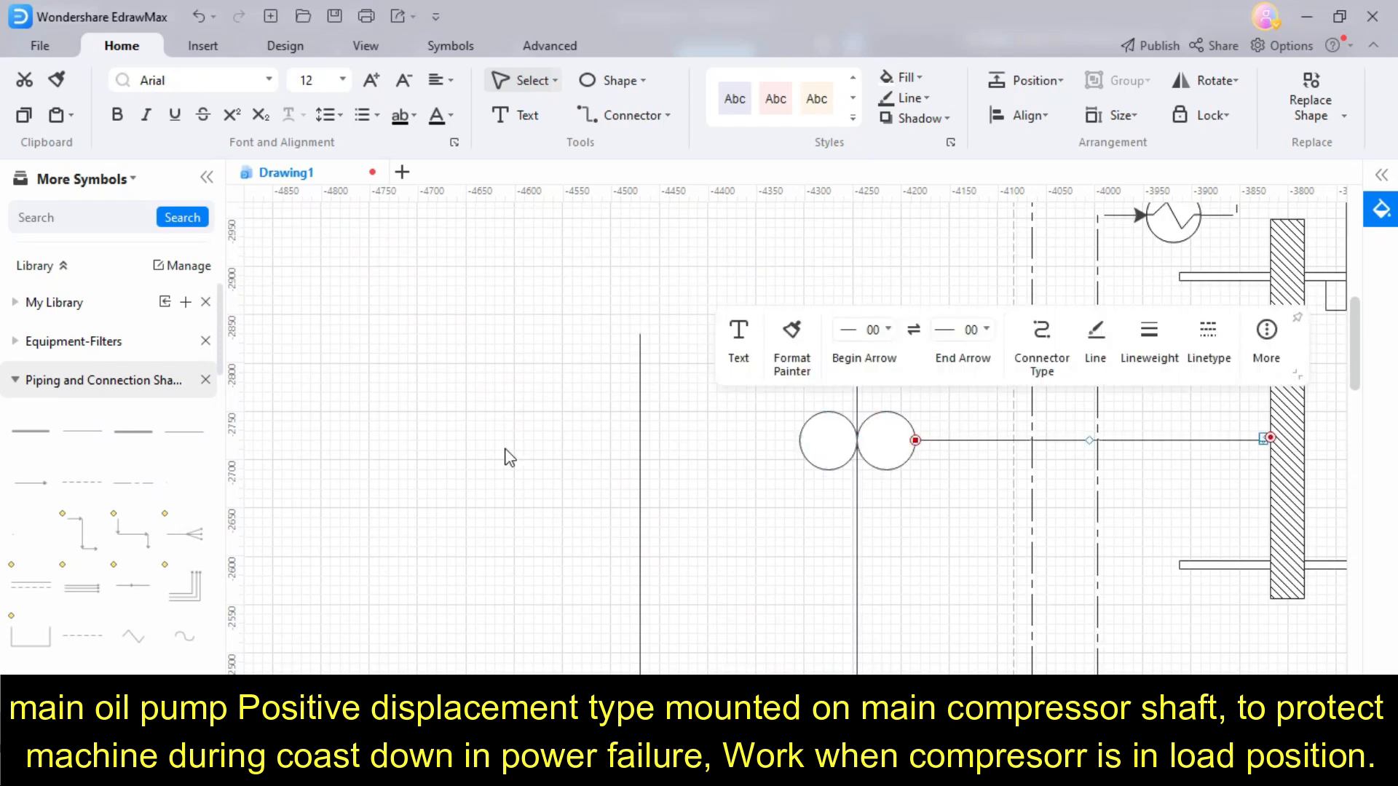
- Draw a horizontal line left from the main oil pump and place a motor symbol at its far end
{"action": "left_click_drag", "start_coordinate": [85, 429], "coordinate": [494, 441]}
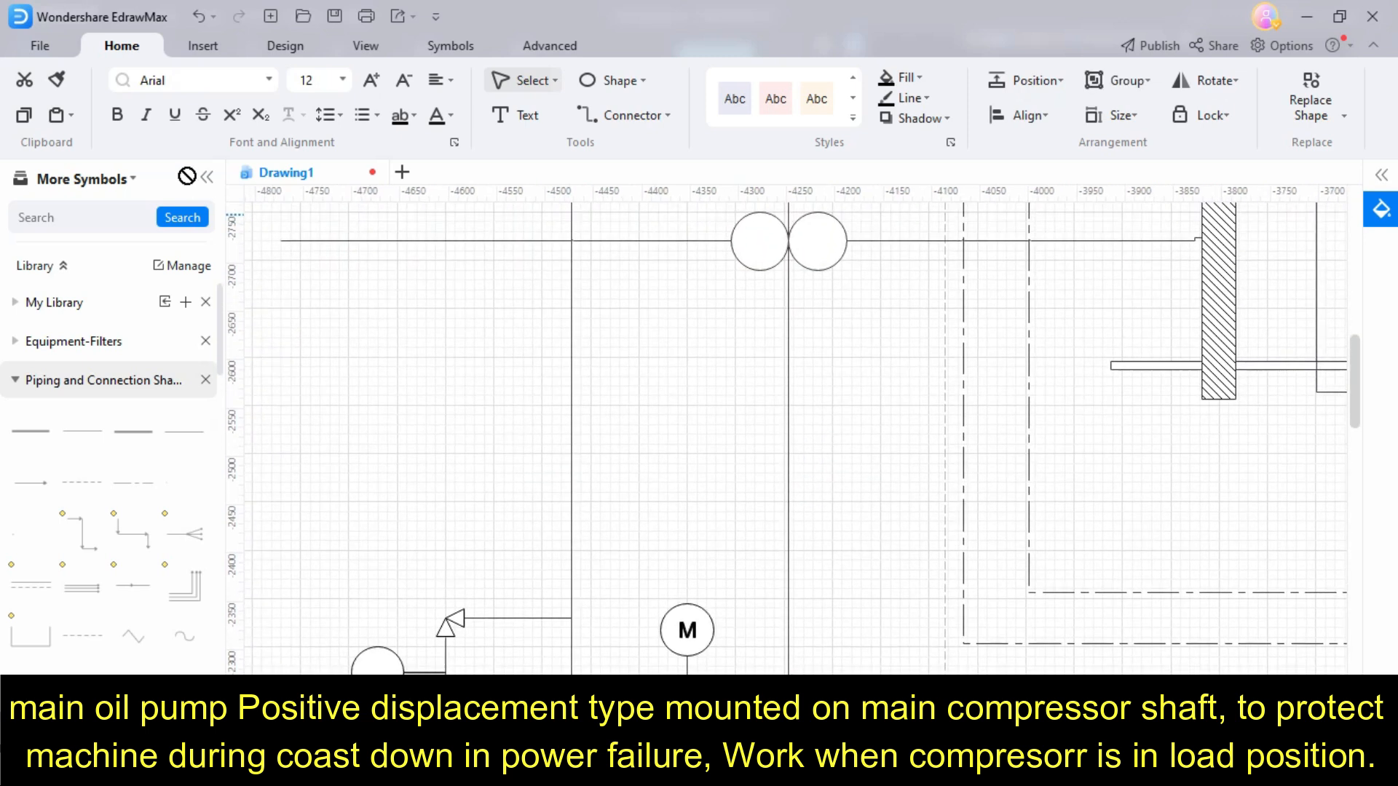
{"action": "left_click_drag", "start_coordinate": [187, 175], "coordinate": [281, 271]}
{"action": "left_click", "coordinate": [479, 393]}
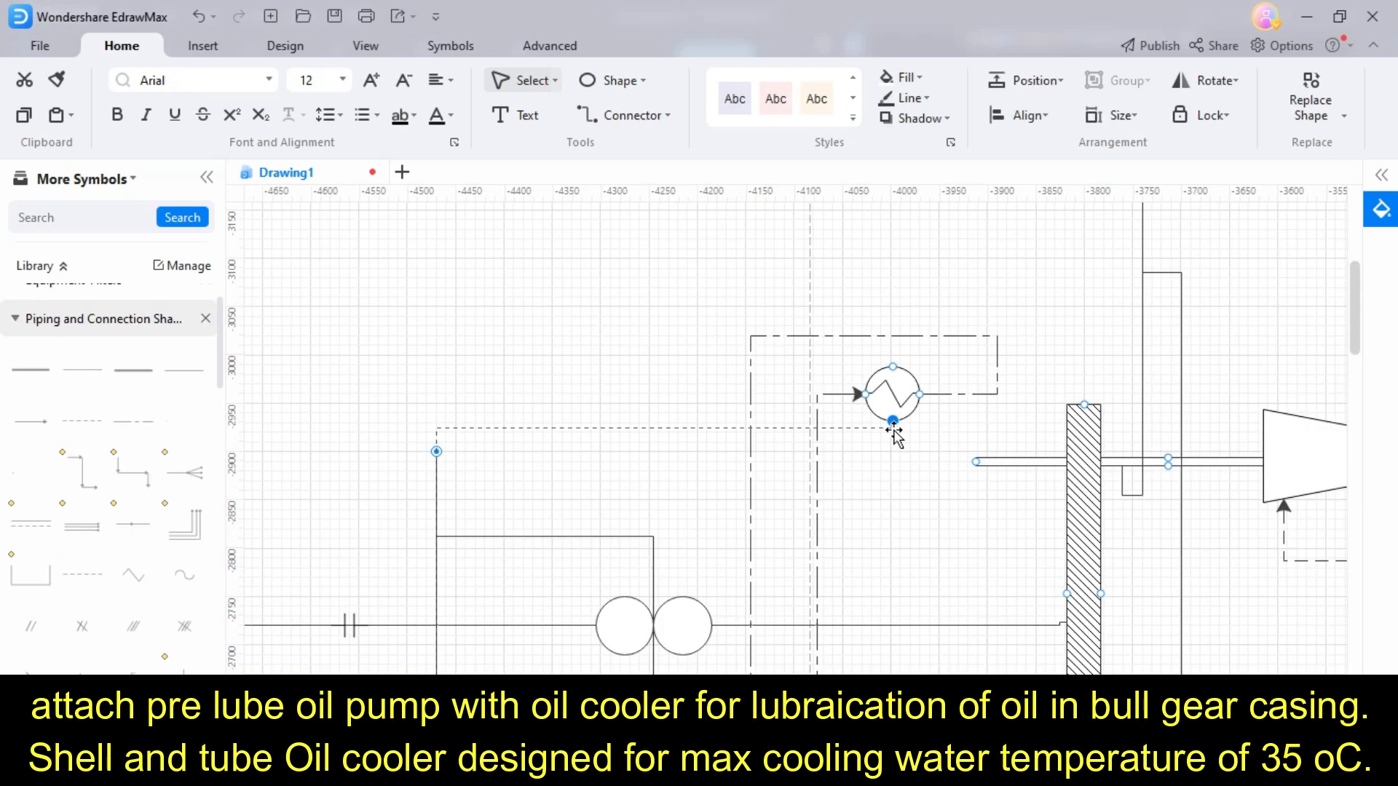
- Route the pre-lube pump's discharge line to the bottom of the oil cooler, lowering its horizontal section away from the cooler
{"action": "left_click_drag", "start_coordinate": [894, 429], "coordinate": [892, 424]}
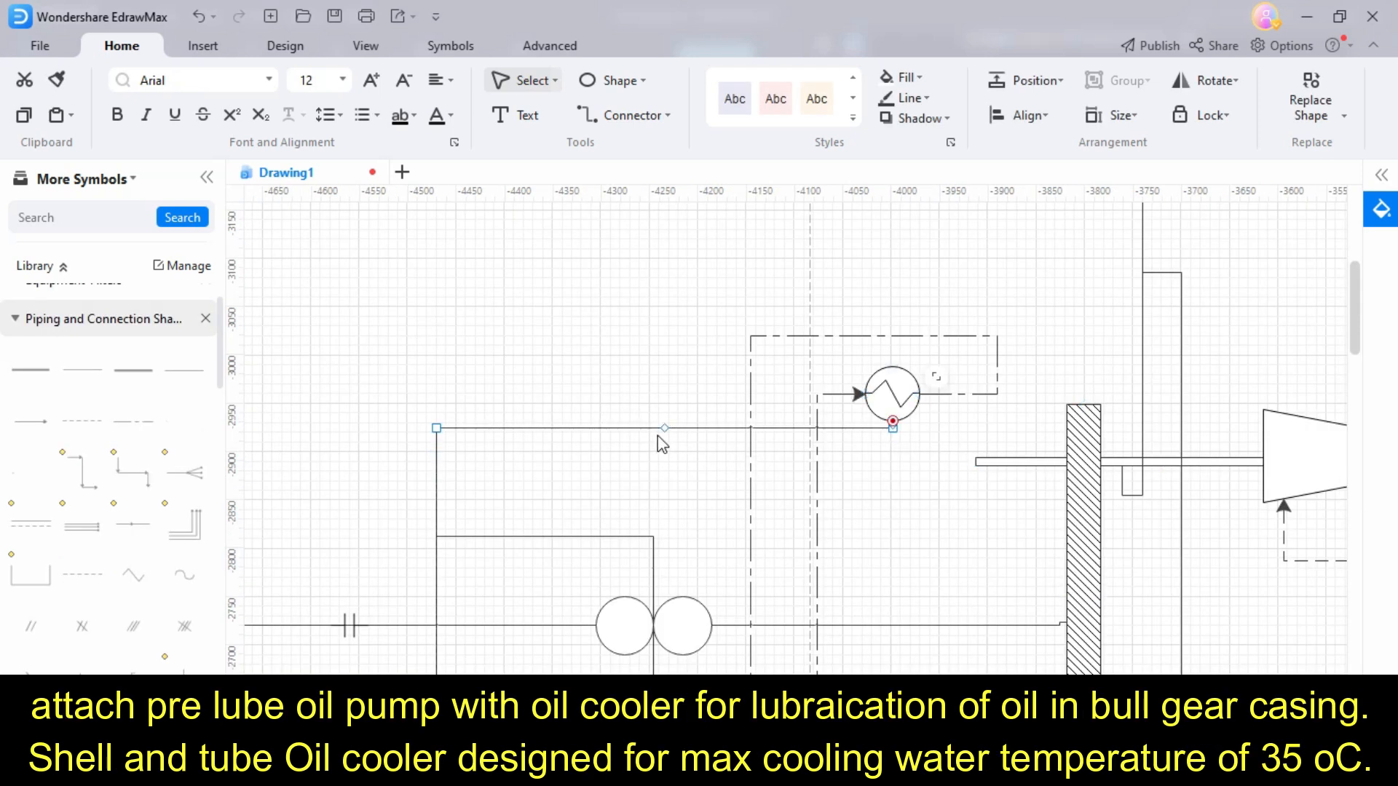
{"action": "left_click_drag", "start_coordinate": [664, 432], "coordinate": [665, 481]}
{"action": "scroll", "coordinate": [599, 540], "scroll_direction": "down", "scroll_amount": 2}
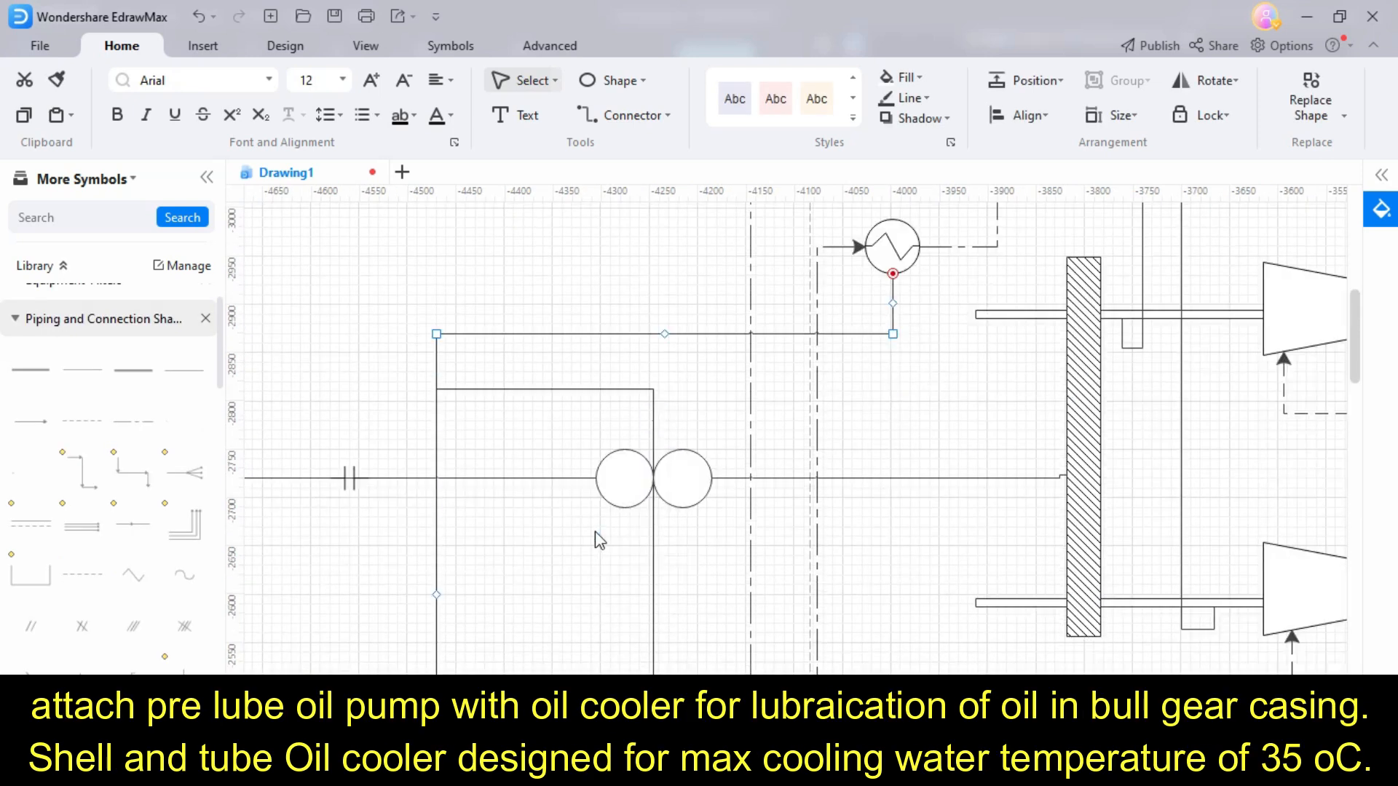
{"action": "left_click", "coordinate": [575, 571]}
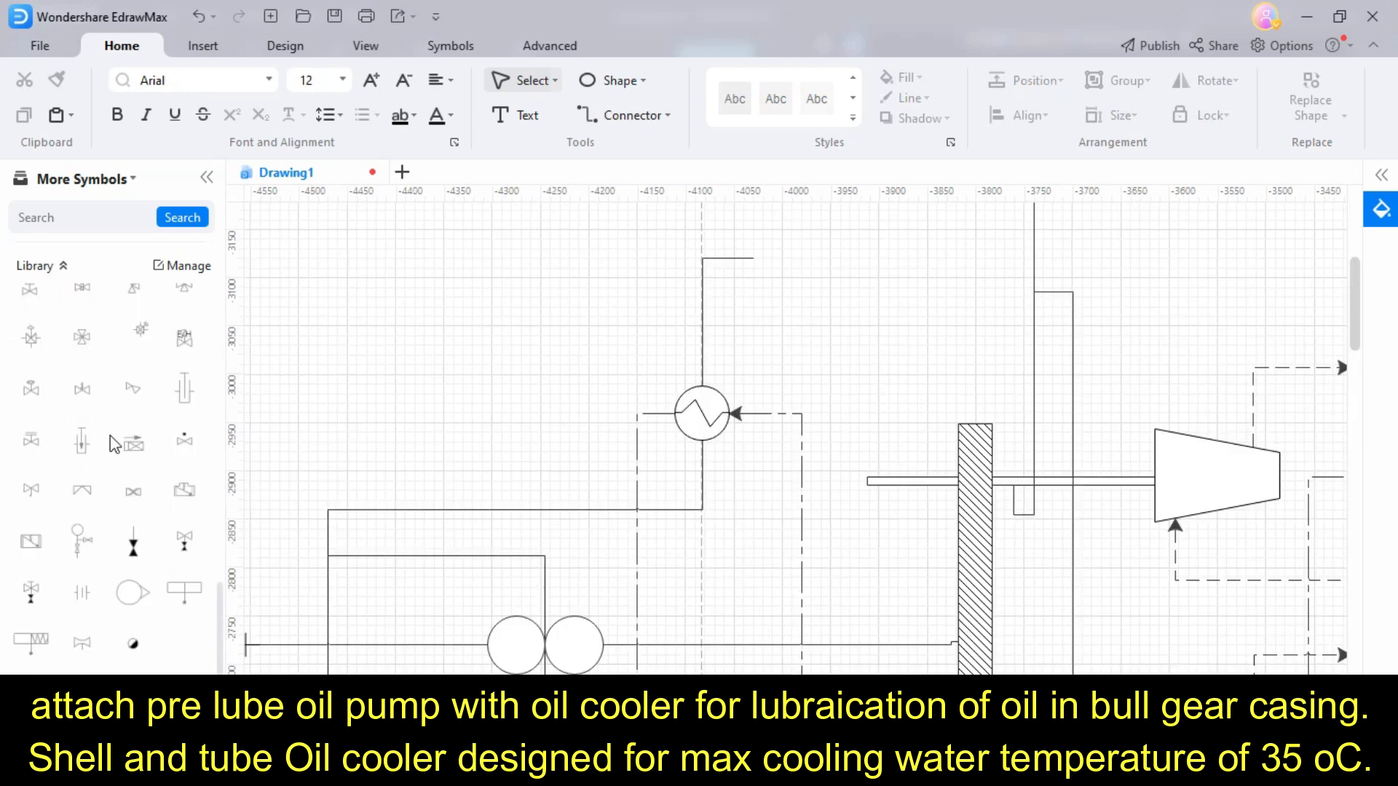
- Place a three-way valve on the oil cooler outlet line and route the line down through a relief valve to the oil tank
{"action": "scroll", "coordinate": [111, 435], "scroll_direction": "up", "scroll_amount": 4}
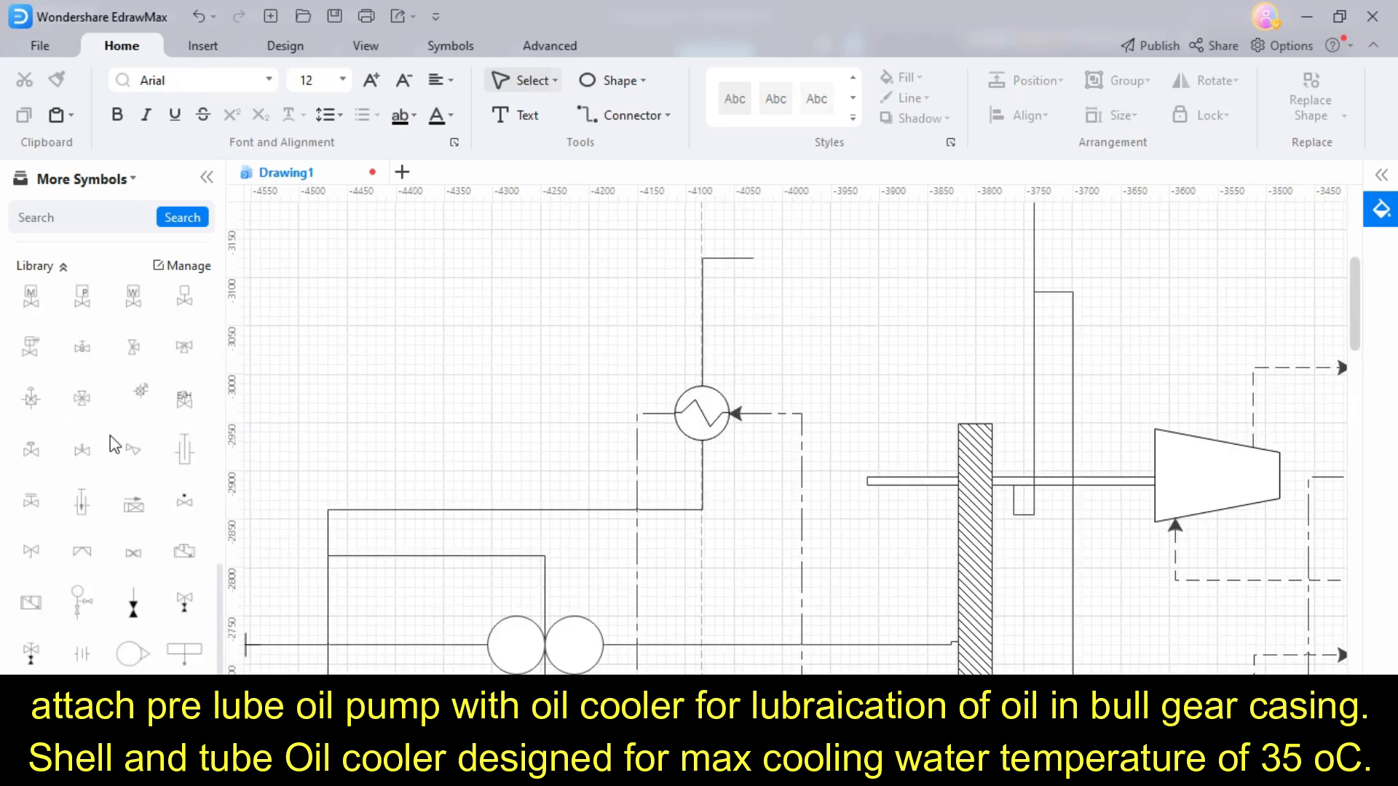
{"action": "scroll", "coordinate": [111, 435], "scroll_direction": "up", "scroll_amount": 4}
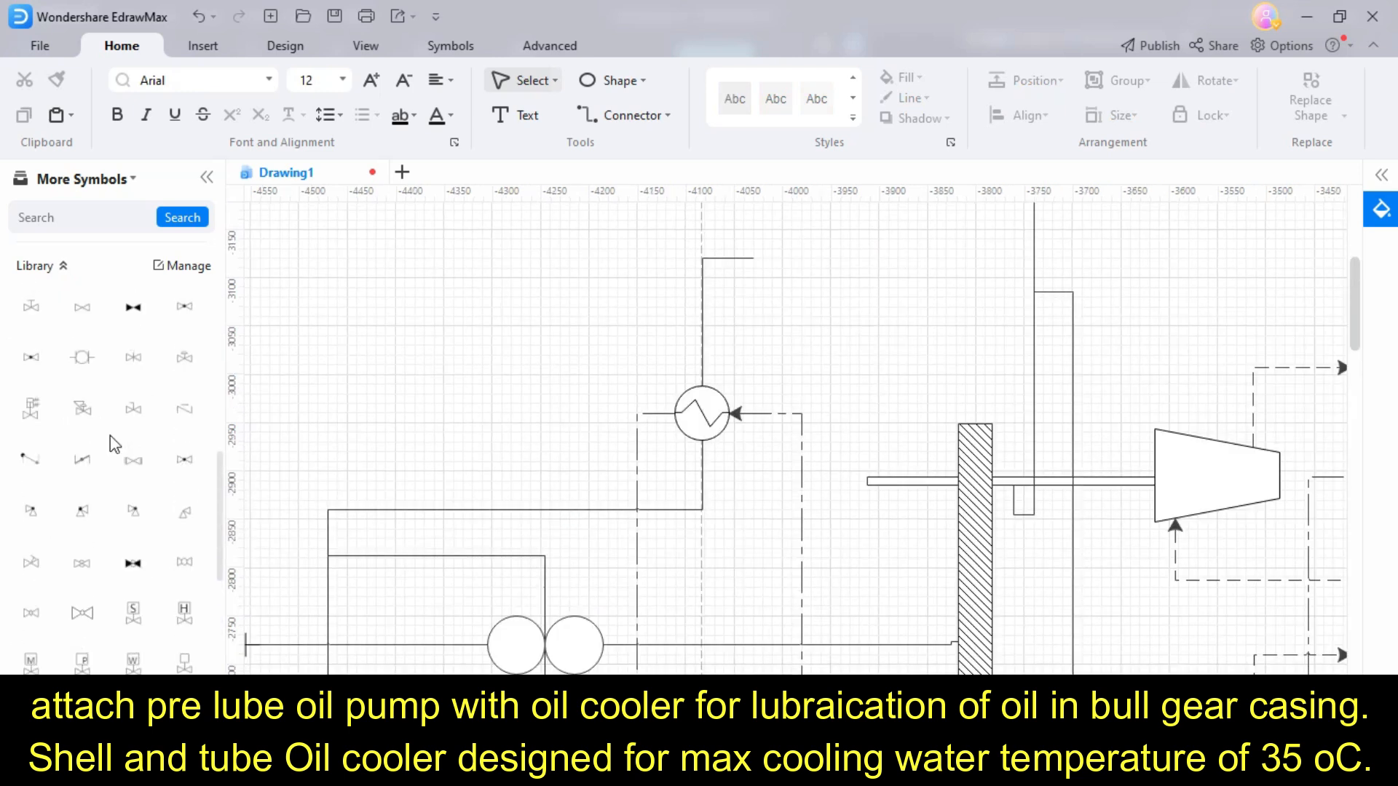
{"action": "scroll", "coordinate": [111, 435], "scroll_direction": "down", "scroll_amount": 1}
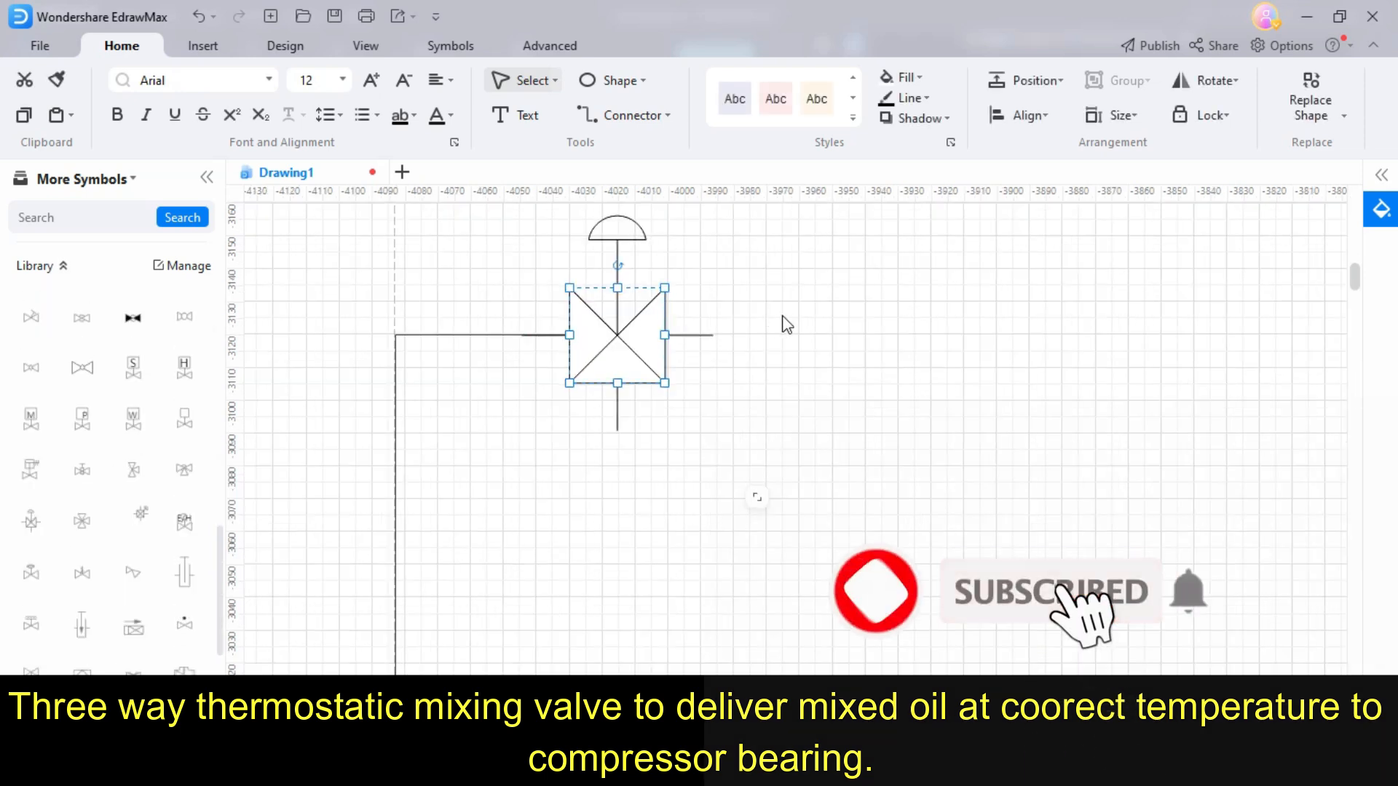
{"action": "left_click_drag", "start_coordinate": [665, 335], "coordinate": [684, 337]}
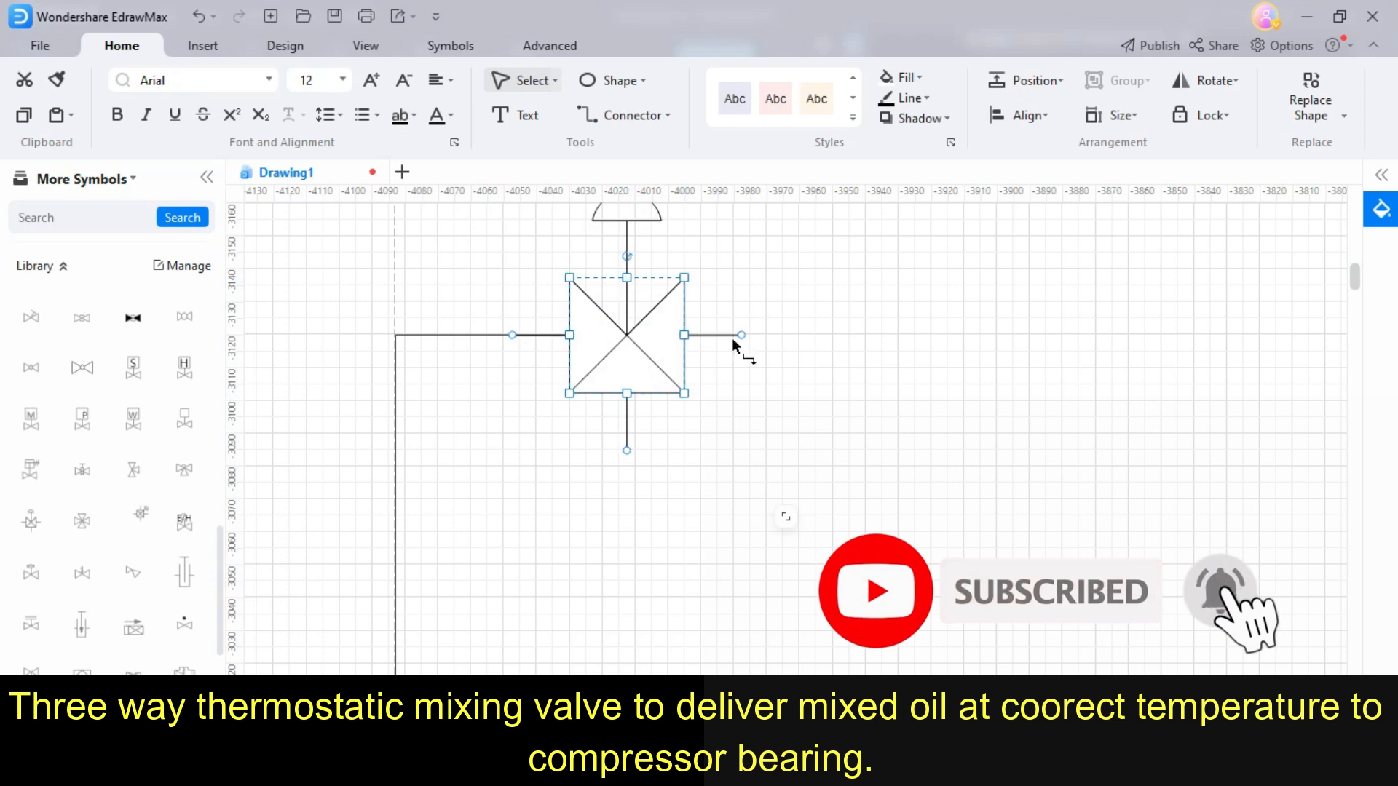
{"action": "left_click", "coordinate": [795, 350]}
{"action": "left_click", "coordinate": [665, 332]}
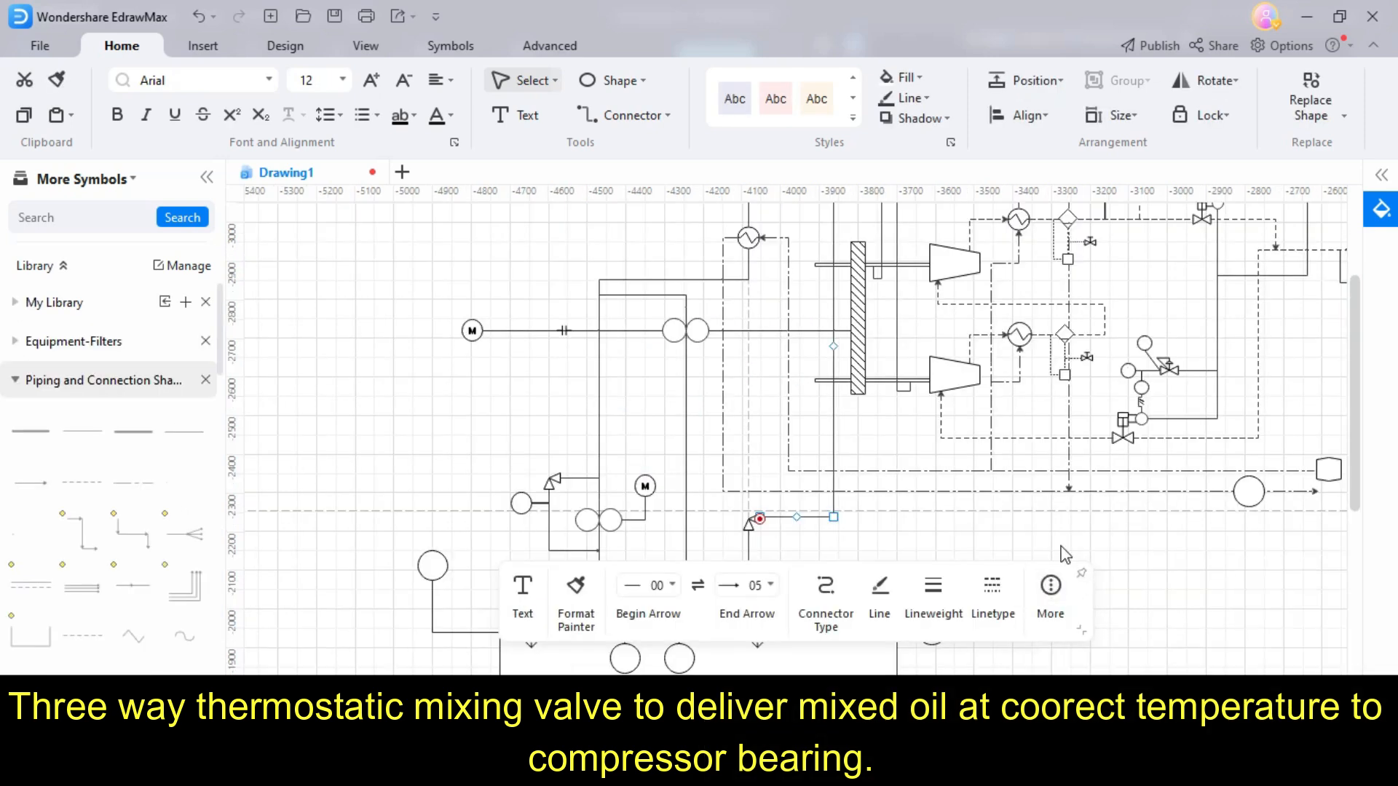
{"action": "left_click", "coordinate": [1051, 536]}
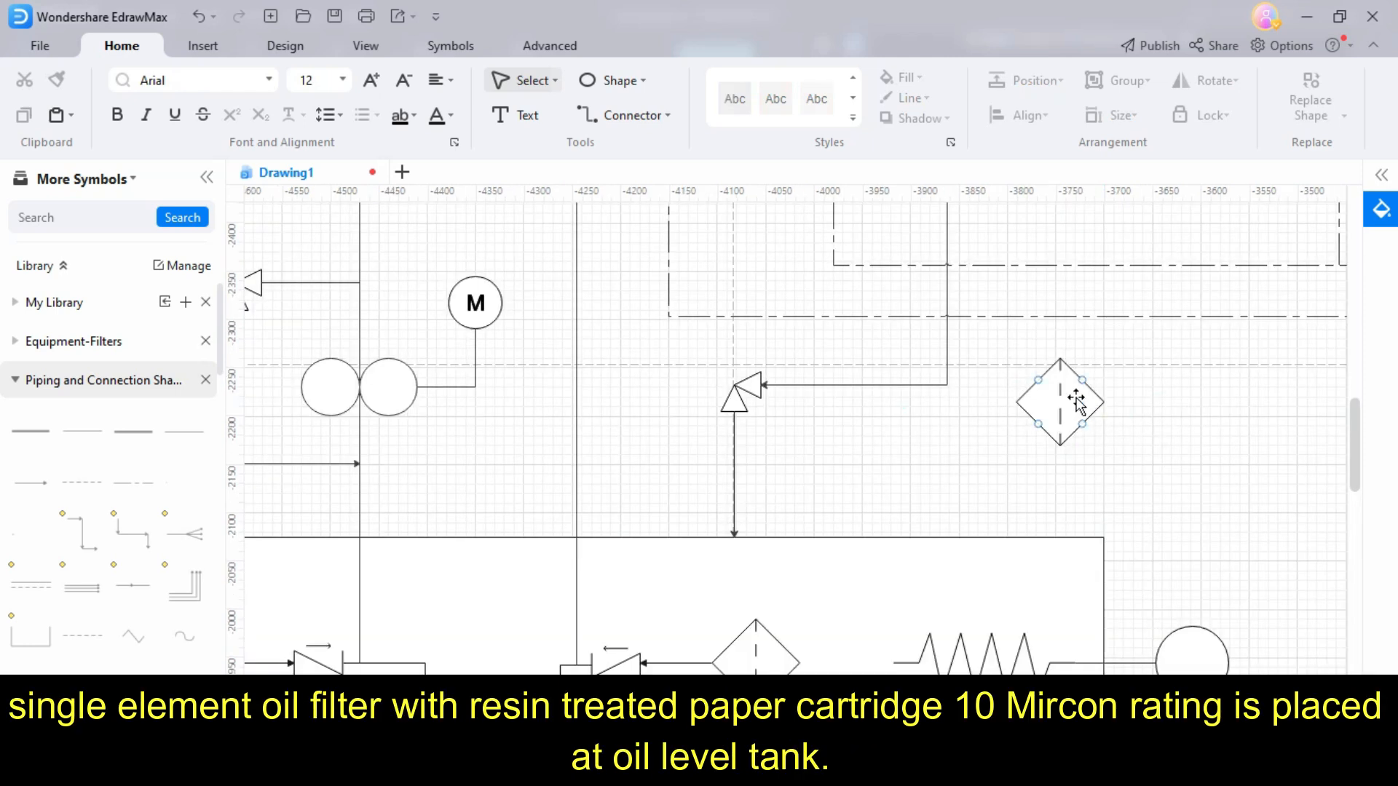
- Add a short capped line above the oil filter over the tank and connect the filter's bottom to the tank's top edge
{"action": "left_click_drag", "start_coordinate": [1075, 398], "coordinate": [1053, 411]}
{"action": "left_click_drag", "start_coordinate": [92, 431], "coordinate": [1055, 357]}
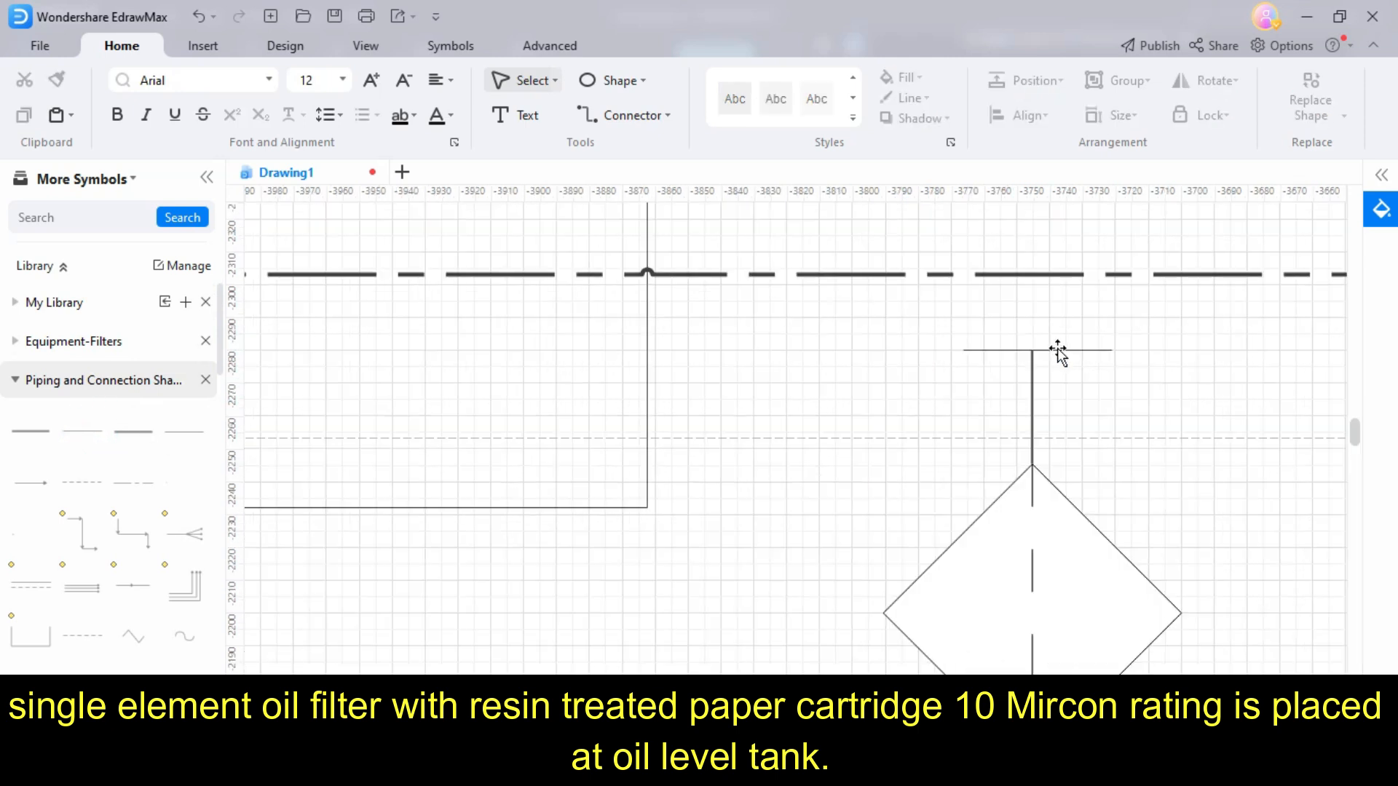
{"action": "left_click", "coordinate": [1057, 350]}
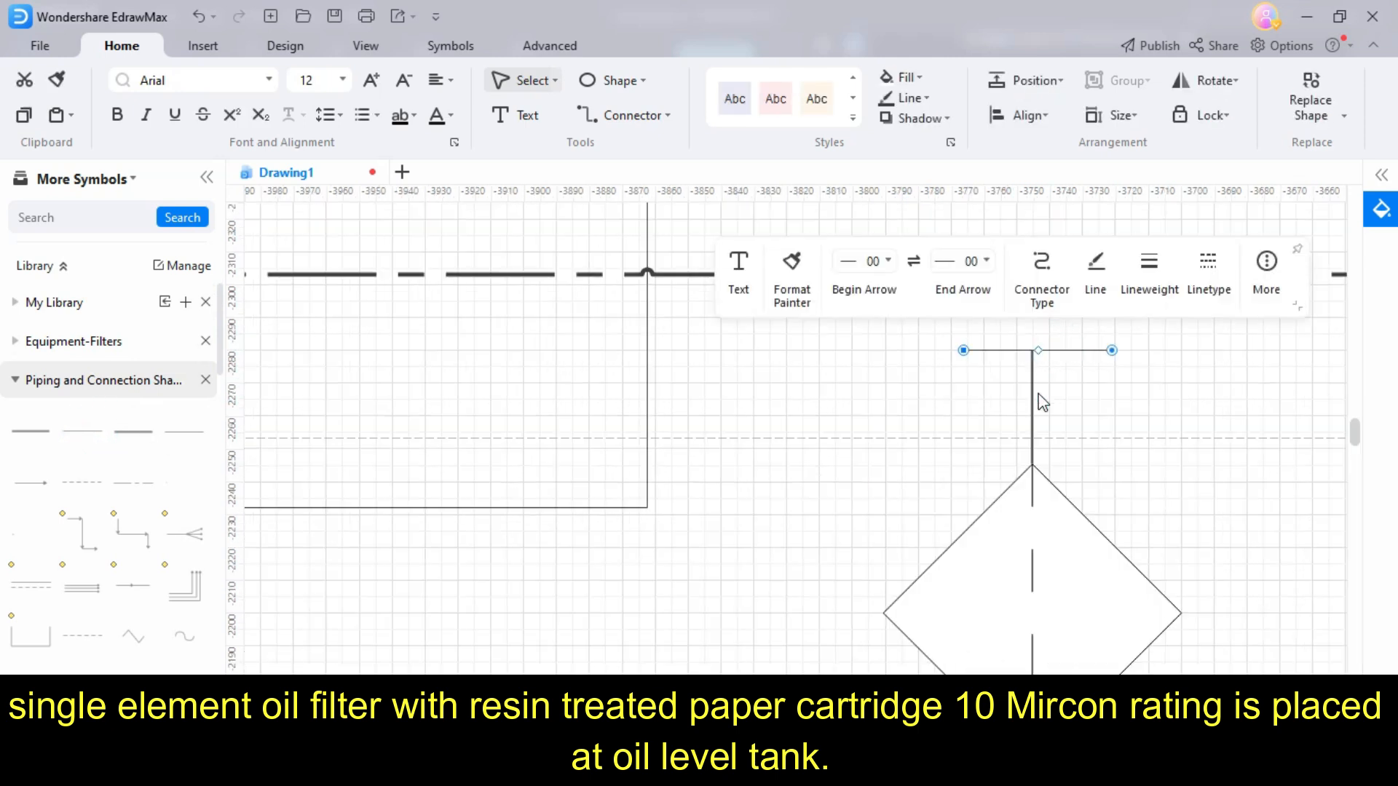
{"action": "scroll", "coordinate": [1043, 403], "scroll_direction": "down", "scroll_amount": 3, "text": "ctrl"}
{"action": "scroll", "coordinate": [1099, 468], "scroll_direction": "down", "scroll_amount": 1}
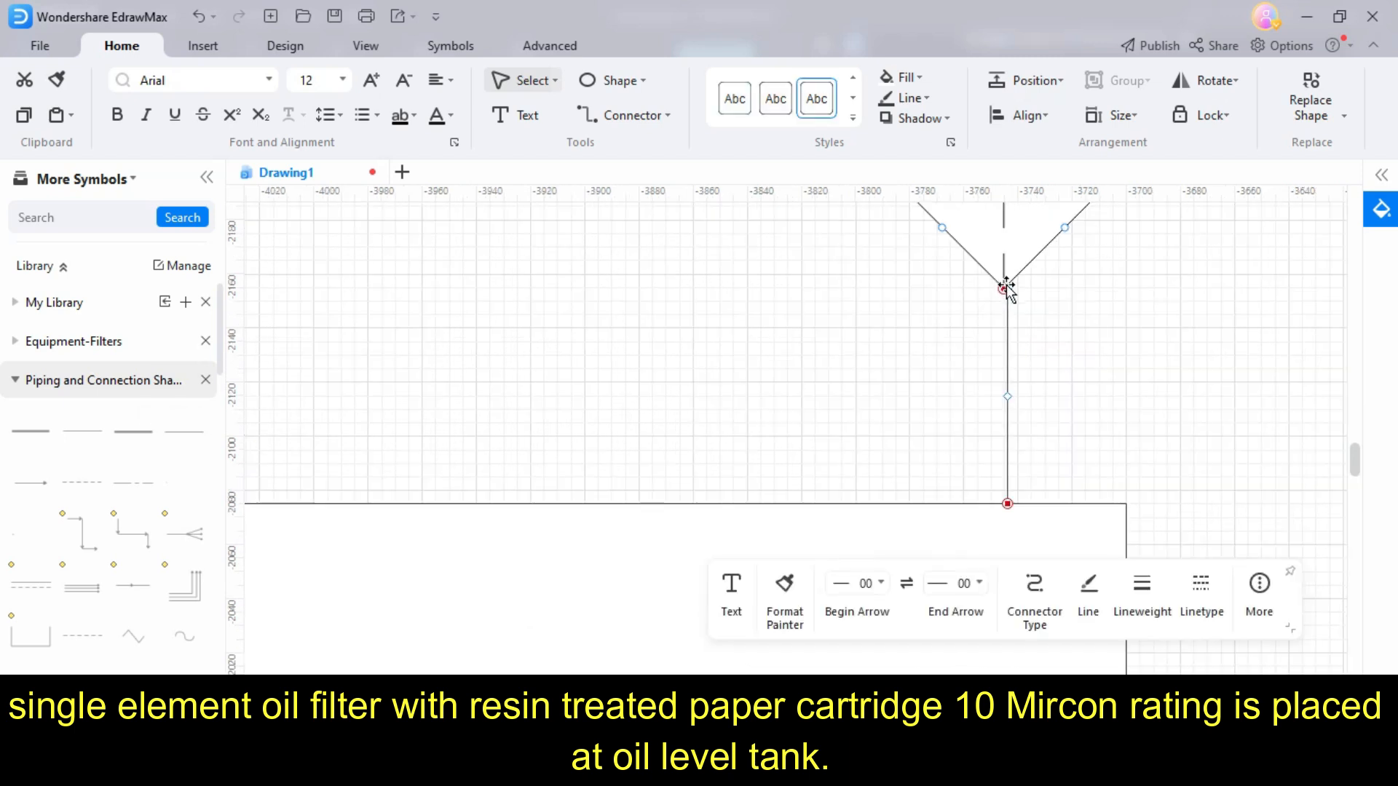
{"action": "left_click", "coordinate": [1095, 281]}
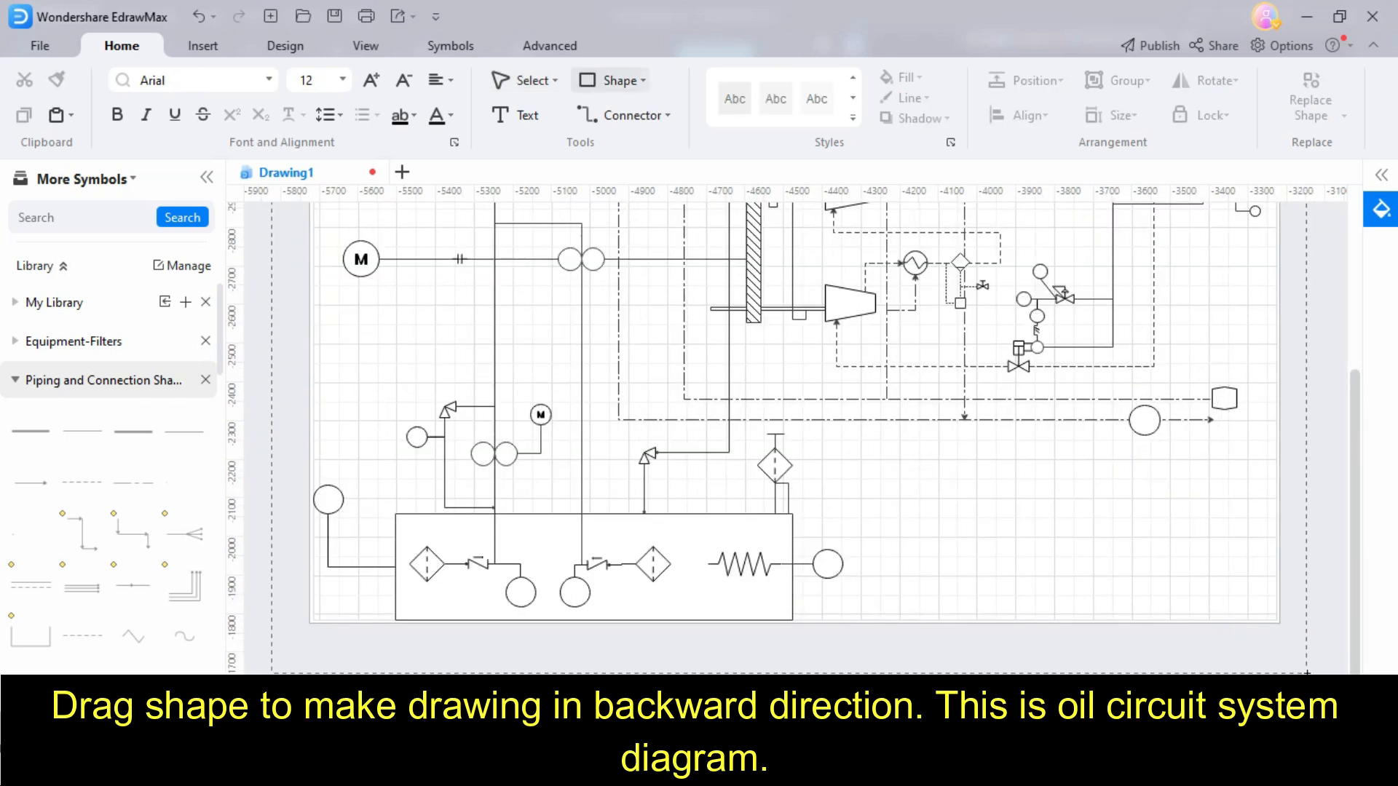
- Draw a large rectangle around the whole diagram and send it to the back
{"action": "left_click_drag", "start_coordinate": [1317, 664], "coordinate": [1315, 652]}
{"action": "left_click", "coordinate": [1041, 80]}
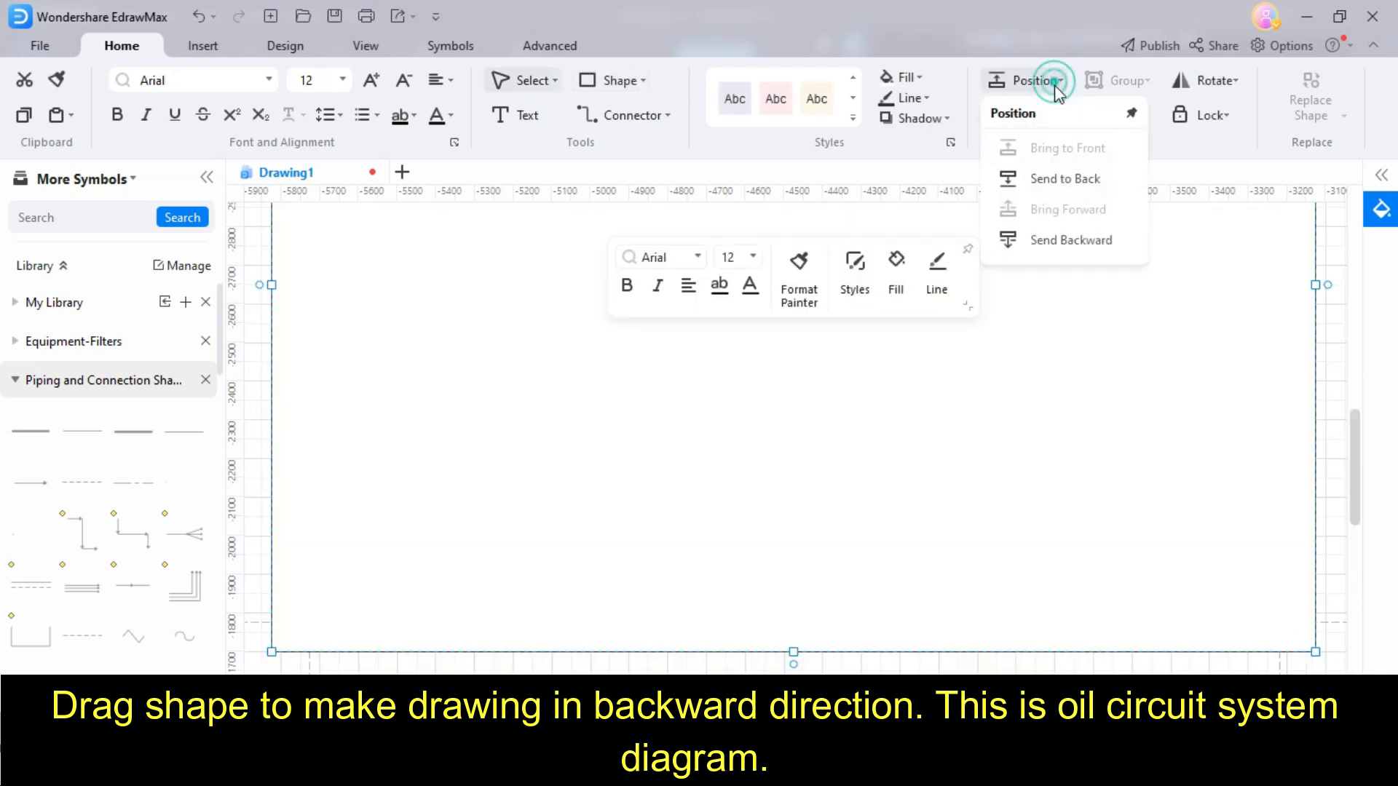
{"action": "left_click", "coordinate": [1059, 242]}
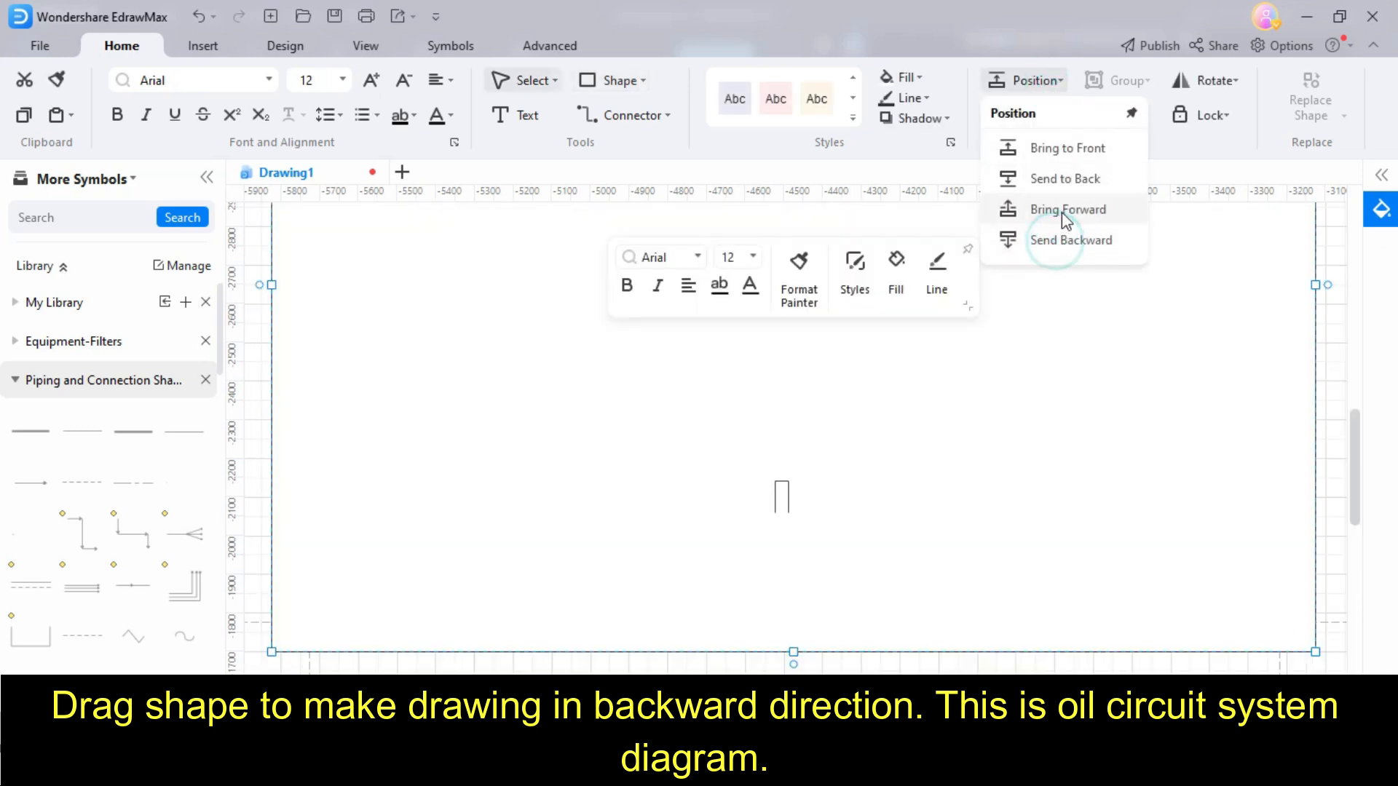
{"action": "left_click", "coordinate": [1067, 180]}
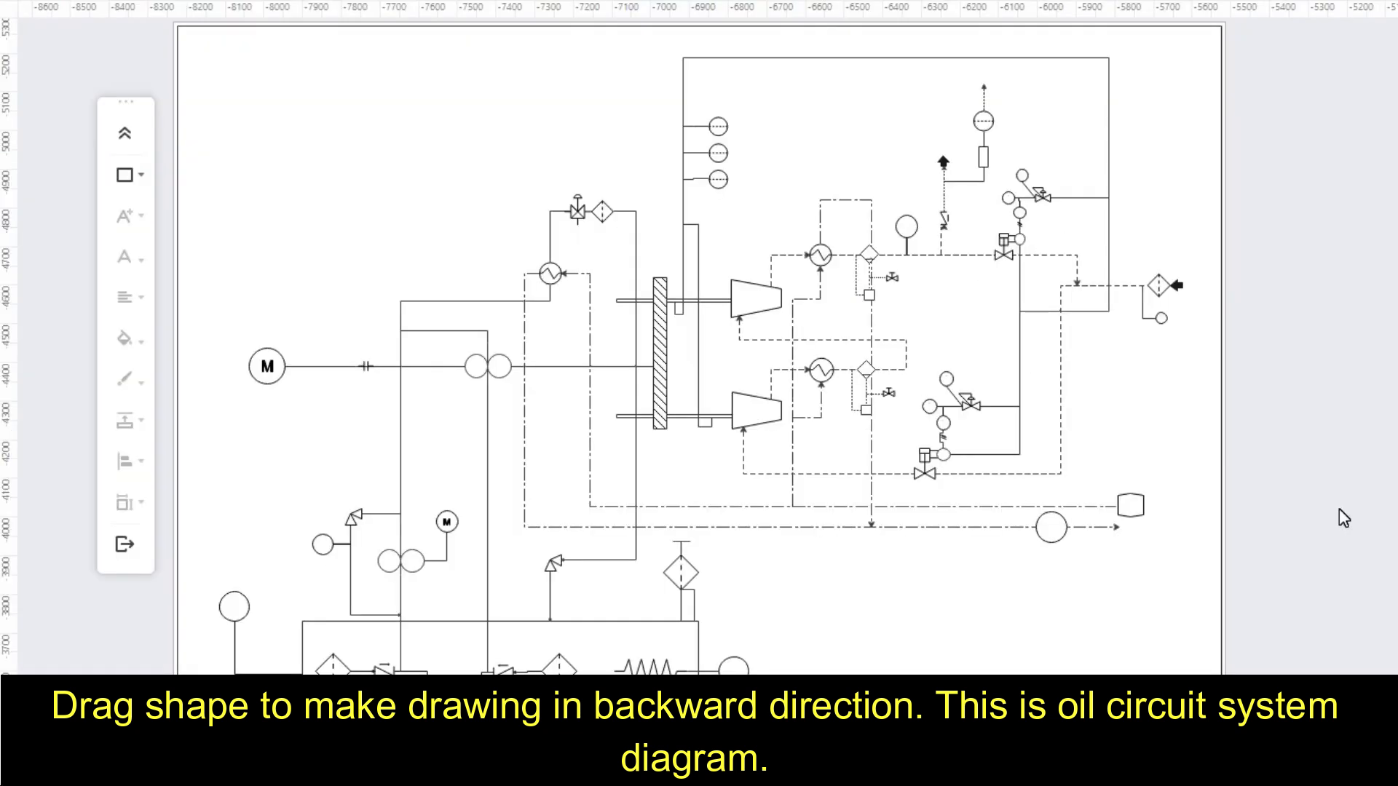